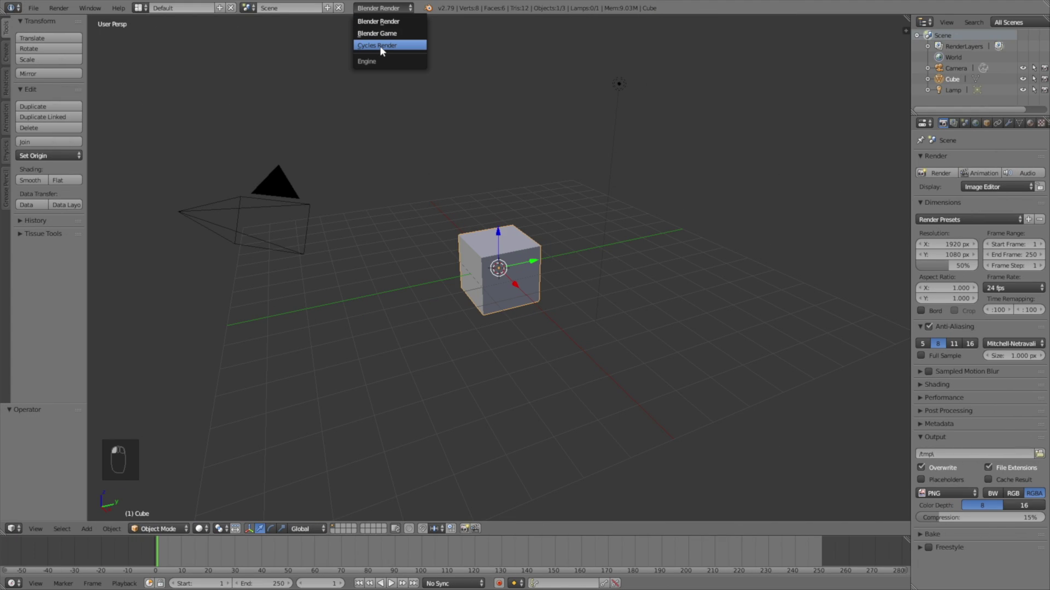
Step: Set the scene's render engine to Cycles Render
{"action": "left_click", "coordinate": [382, 48]}
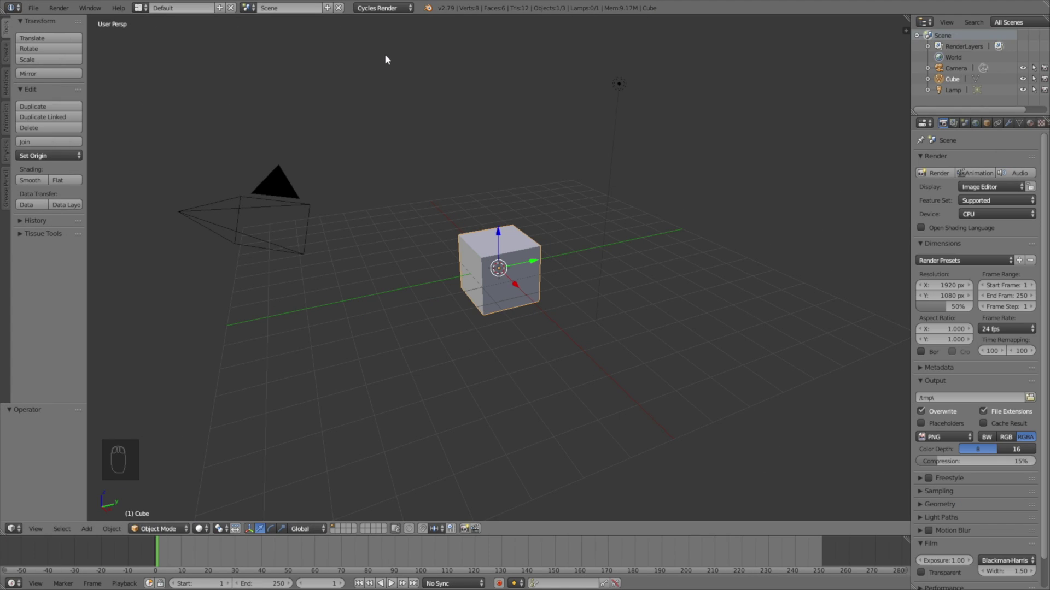
Step: Delete the default cube and add a UV sphere in its place
{"action": "key", "text": "x"}
{"action": "left_click", "coordinate": [503, 172]}
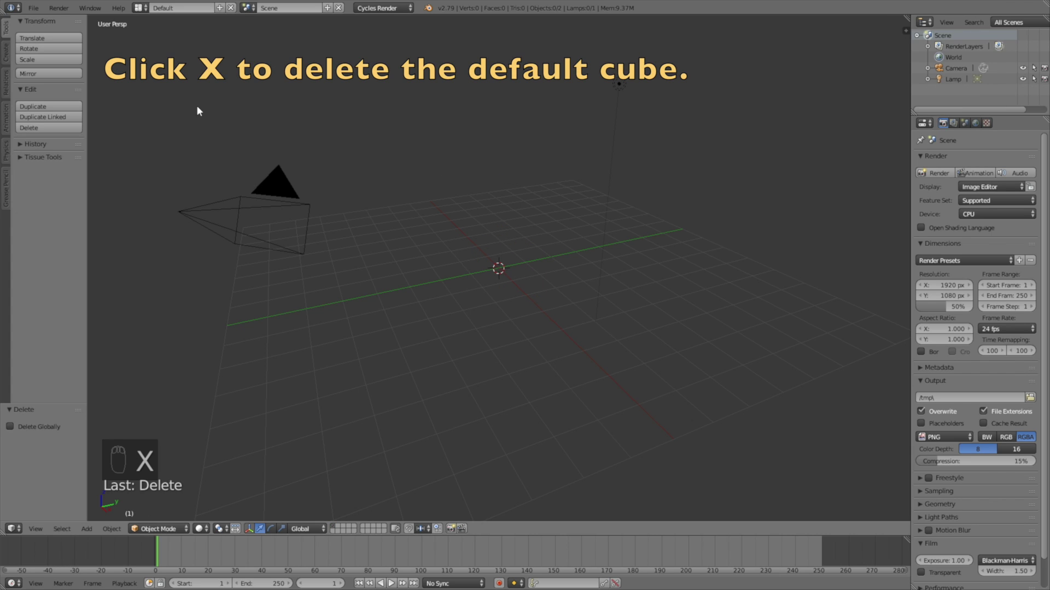
{"action": "left_click", "coordinate": [7, 56]}
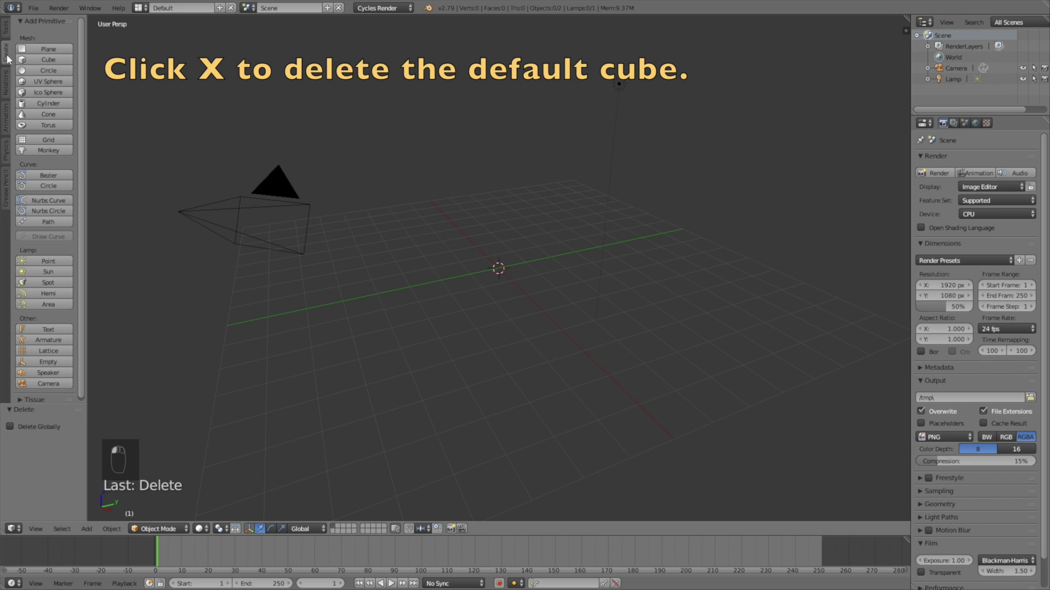
{"action": "left_click", "coordinate": [44, 82]}
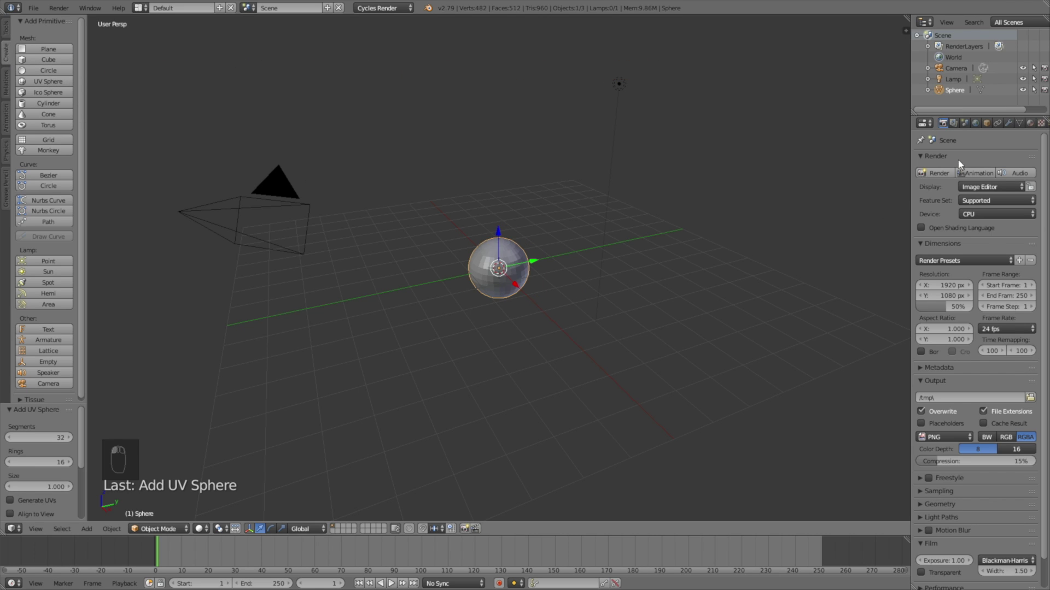
Step: Give the sphere a Subdivision Surface modifier and smooth shading
{"action": "left_click", "coordinate": [1008, 123]}
{"action": "left_click", "coordinate": [979, 159]}
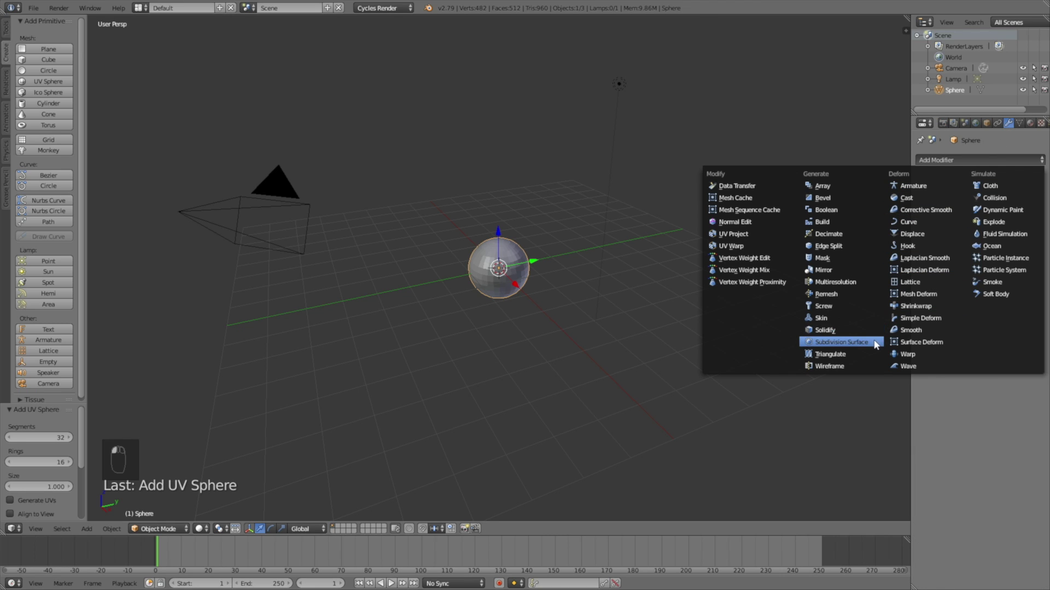
{"action": "left_click", "coordinate": [876, 344]}
{"action": "left_click", "coordinate": [6, 27]}
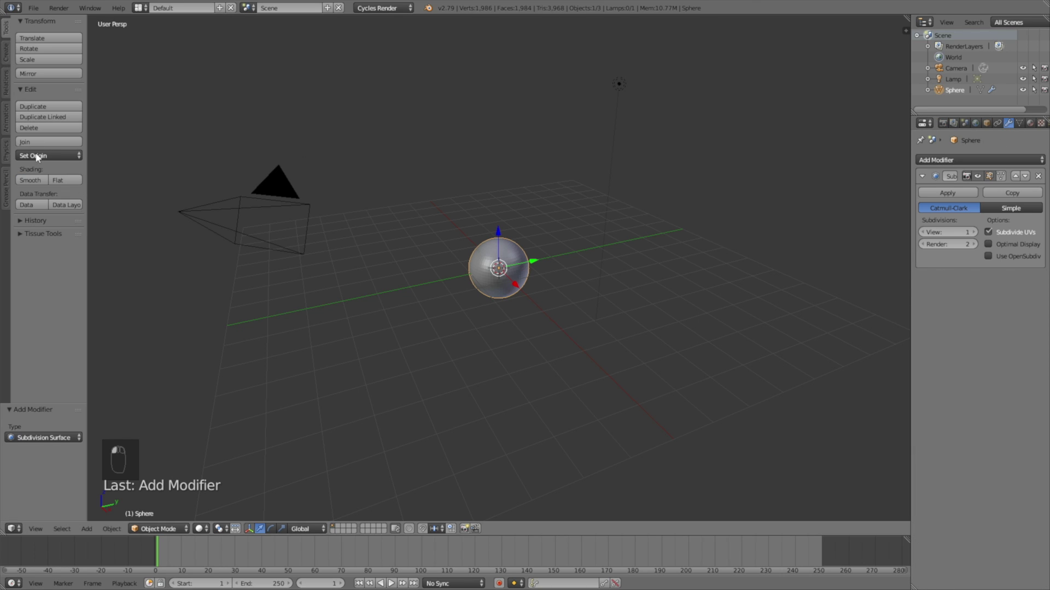
{"action": "left_click", "coordinate": [30, 180]}
{"action": "key", "text": "g"}
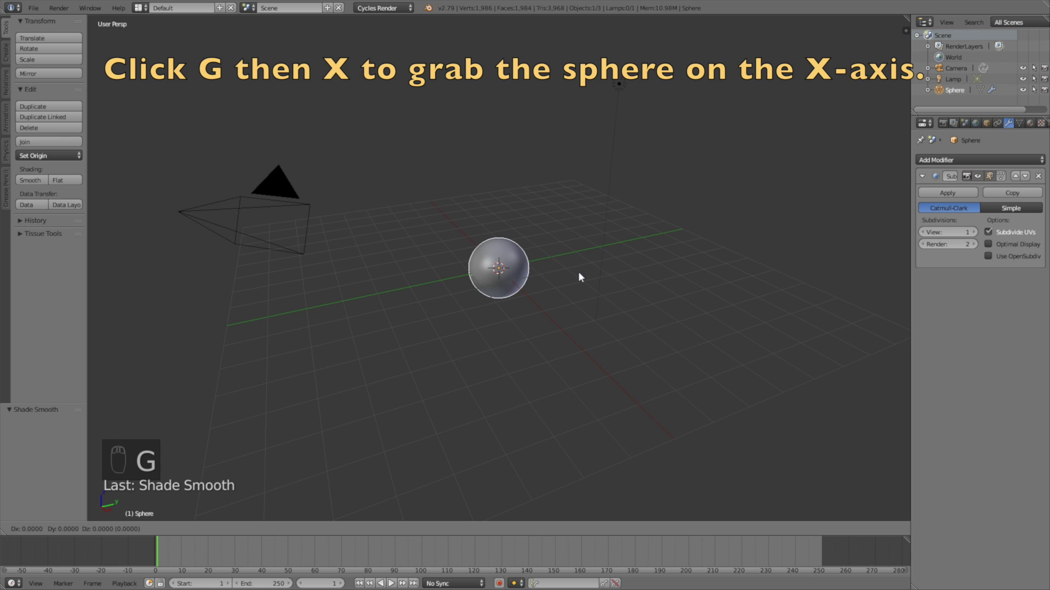
Step: Reposition the sphere, shrink it to 0.835, and set the pivot point to 3D Cursor
{"action": "left_click", "coordinate": [519, 235]}
{"action": "key", "text": "s"}
{"action": "left_click", "coordinate": [518, 220]}
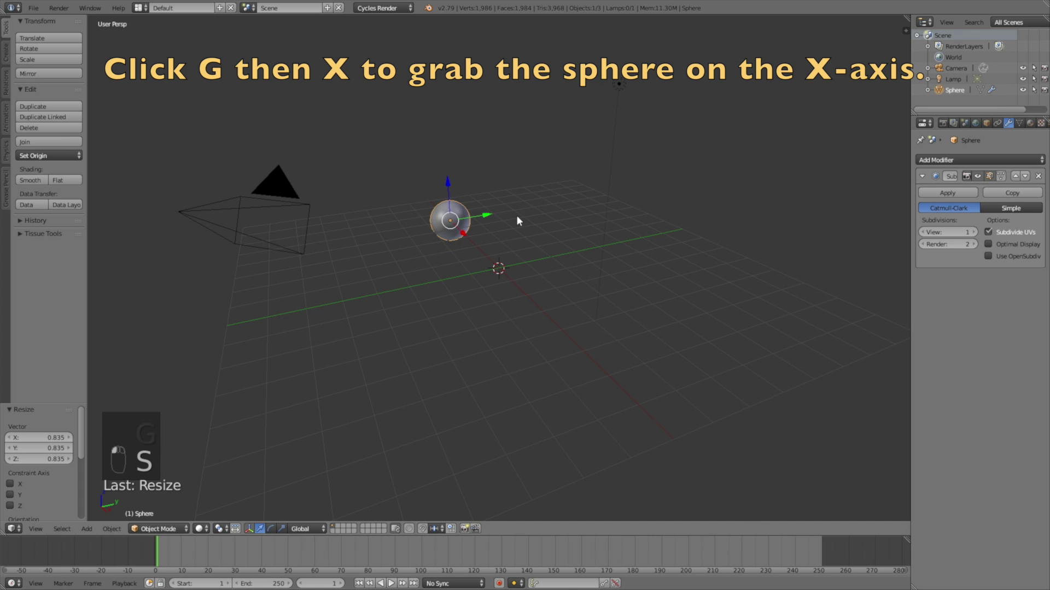
{"action": "middle_click_drag", "start_coordinate": [518, 220], "coordinate": [583, 255]}
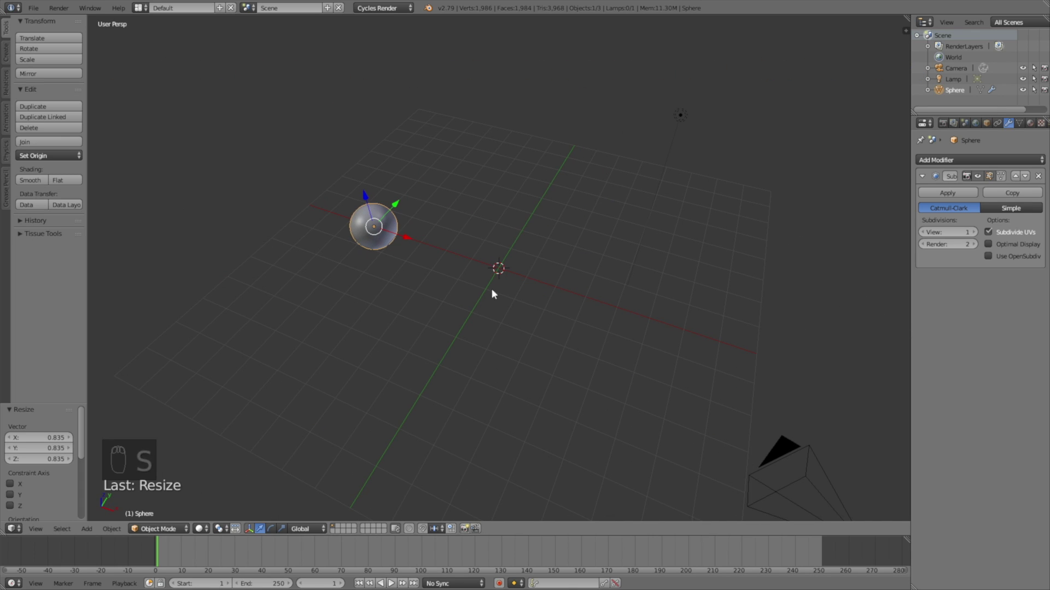
{"action": "left_click", "coordinate": [221, 529]}
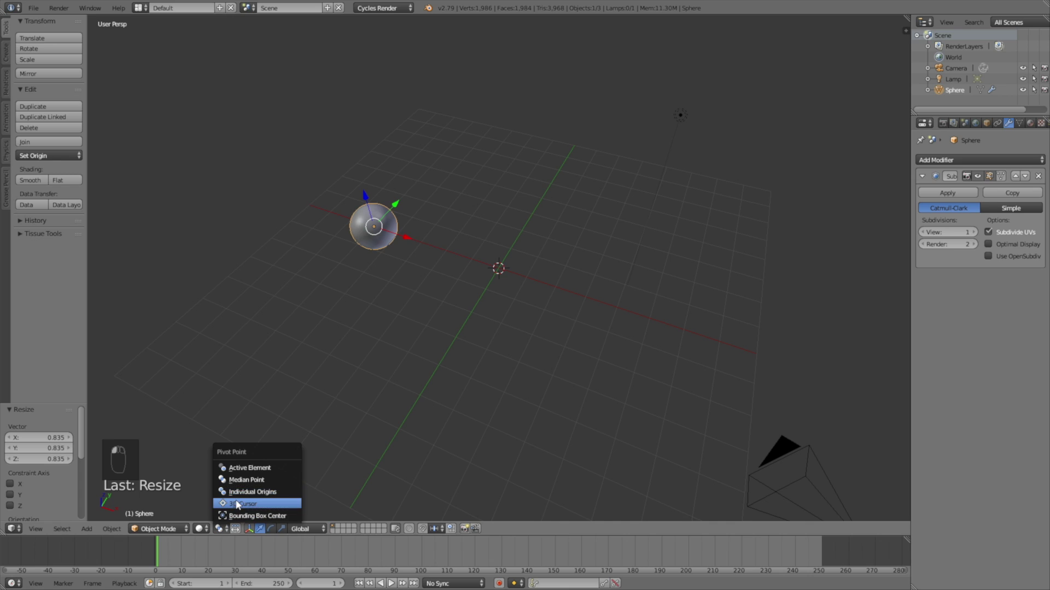
{"action": "left_click", "coordinate": [238, 504]}
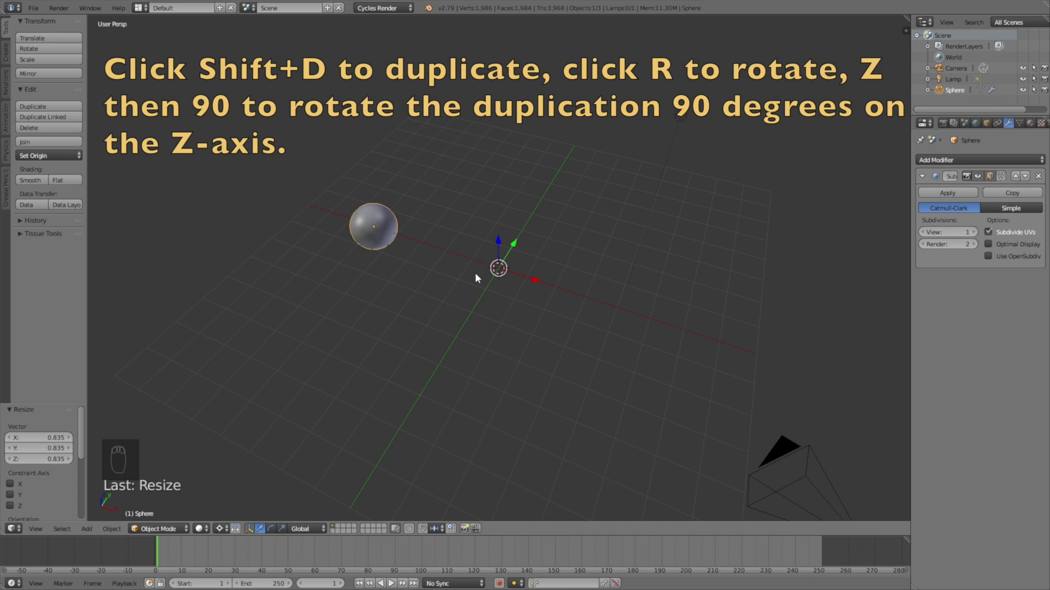
Step: Duplicate the sphere rotated 90° about Z, then repeat twice to make four spheres
{"action": "key", "text": "shift+d"}
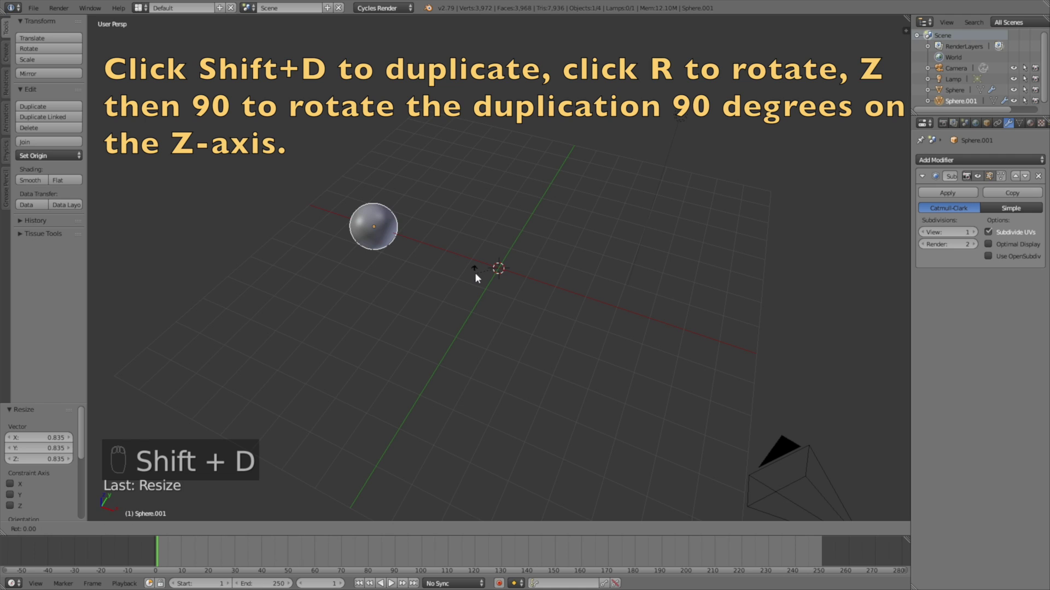
{"action": "key", "text": "z"}
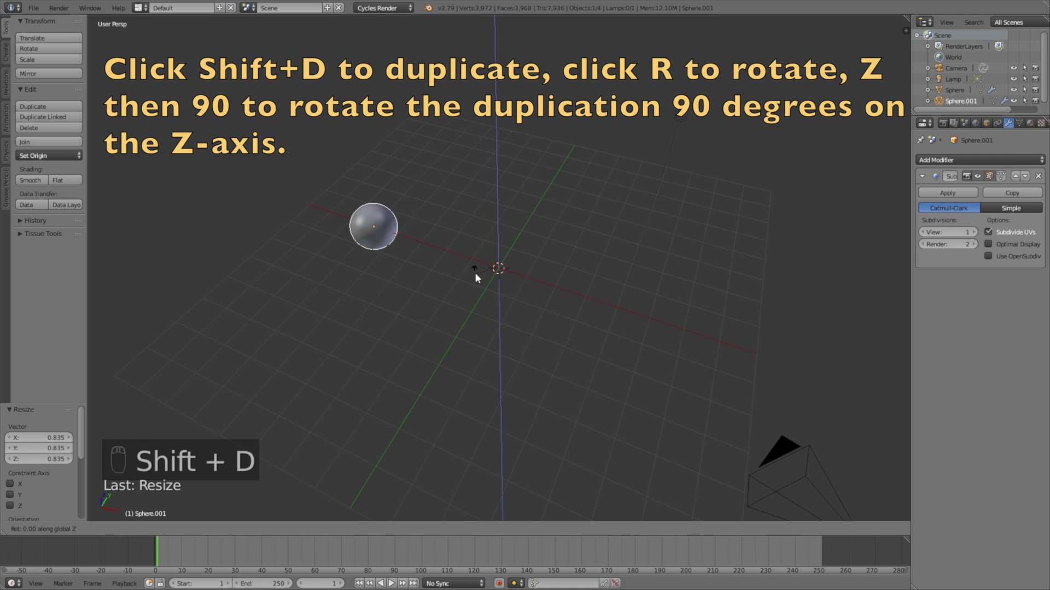
{"action": "type", "text": "90"}
{"action": "key", "text": "Return"}
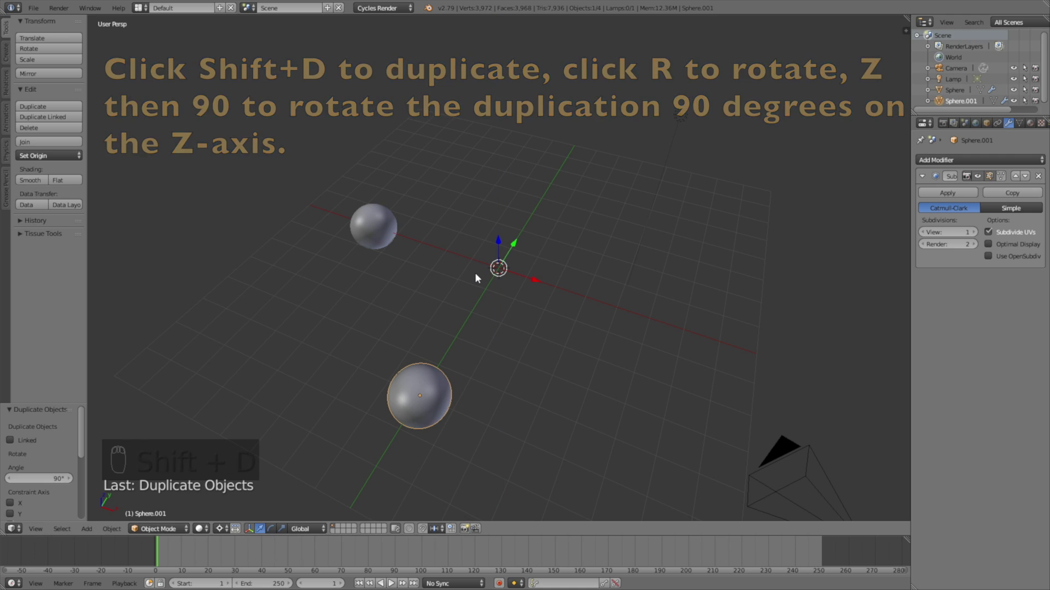
{"action": "key", "text": "shift+r"}
{"action": "key", "text": "shift+r"}
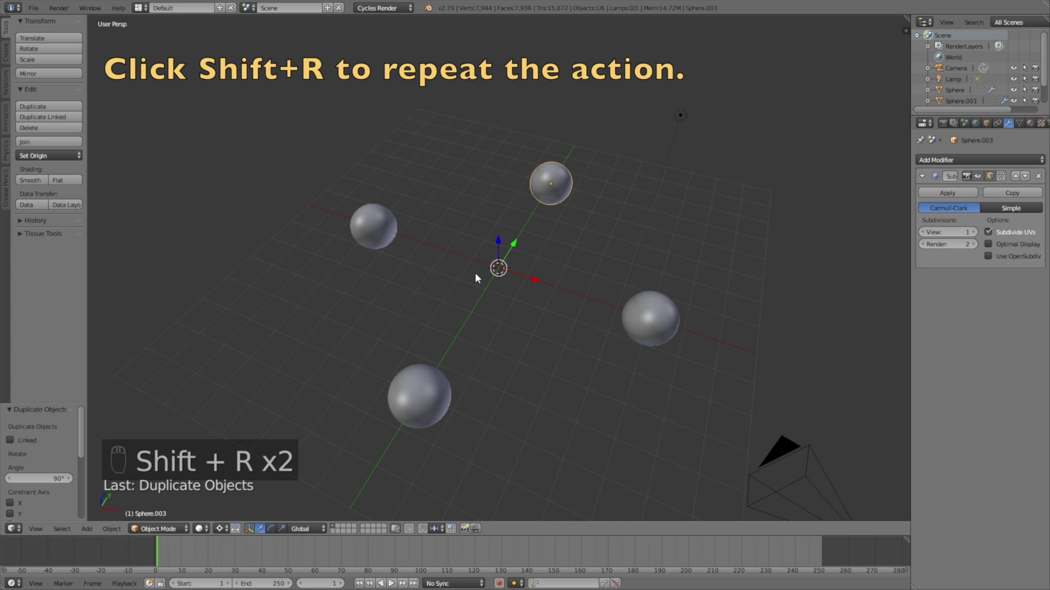
{"action": "key", "text": "shift+a"}
Step: Add a cube at the scene centre and scale it down
{"action": "mouse_move", "coordinate": [476, 274]}
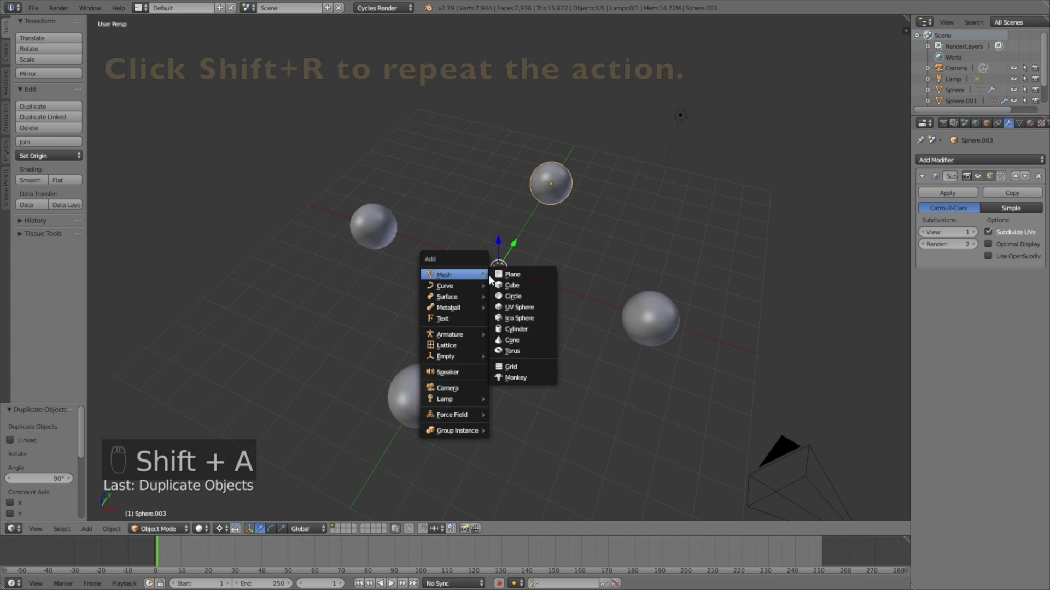
{"action": "left_click", "coordinate": [509, 286]}
{"action": "key", "text": "s"}
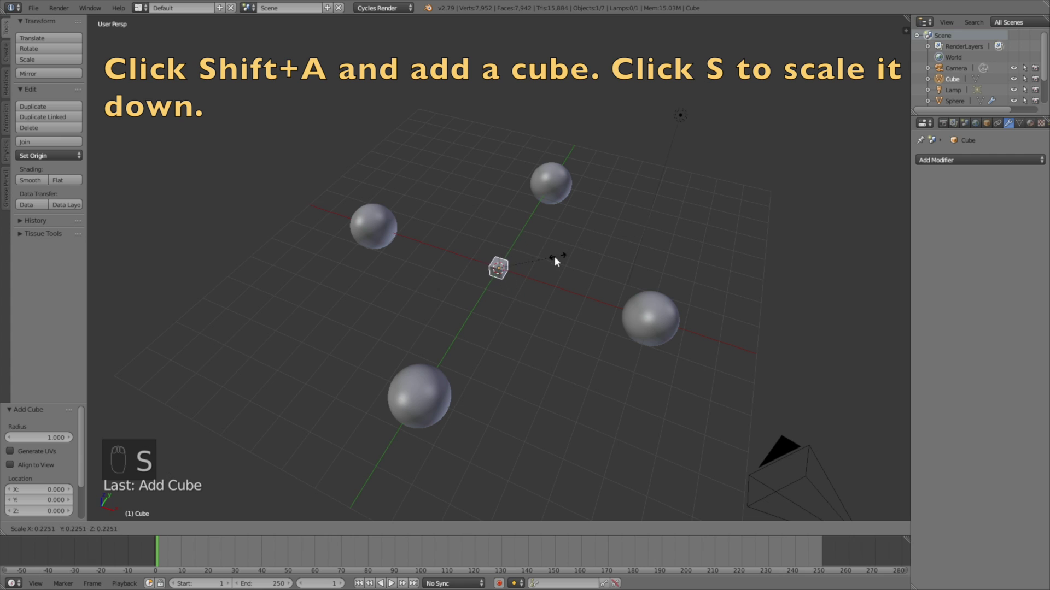
{"action": "left_click", "coordinate": [523, 269]}
Step: Parent the four spheres to the cube with Object (Keep Transform)
{"action": "right_click", "coordinate": [667, 301]}
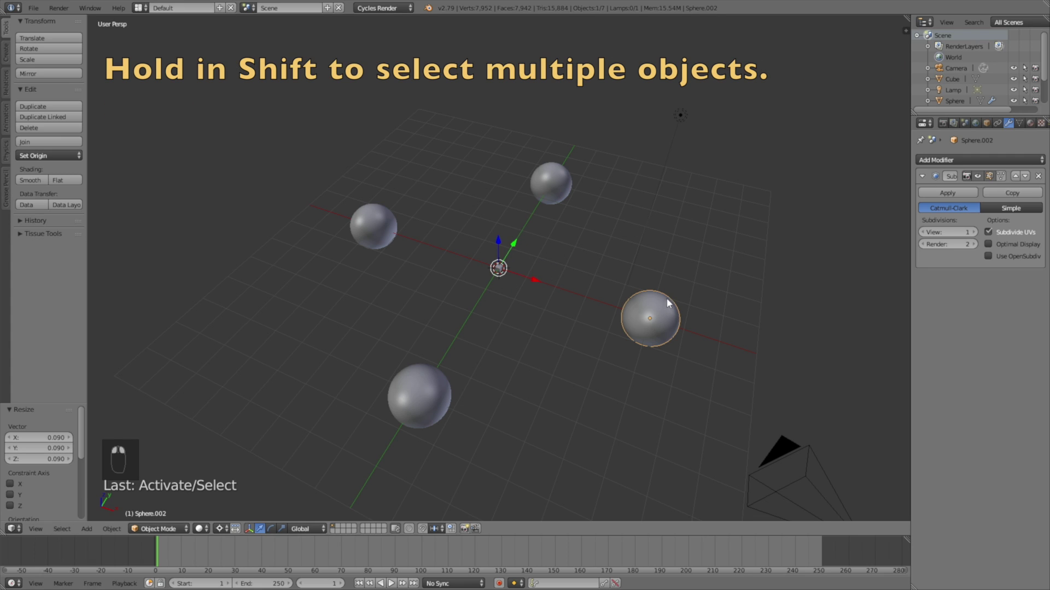
{"action": "right_click", "coordinate": [558, 170], "text": "shift"}
{"action": "right_click", "coordinate": [381, 227], "text": "shift"}
{"action": "right_click", "coordinate": [407, 377], "text": "shift"}
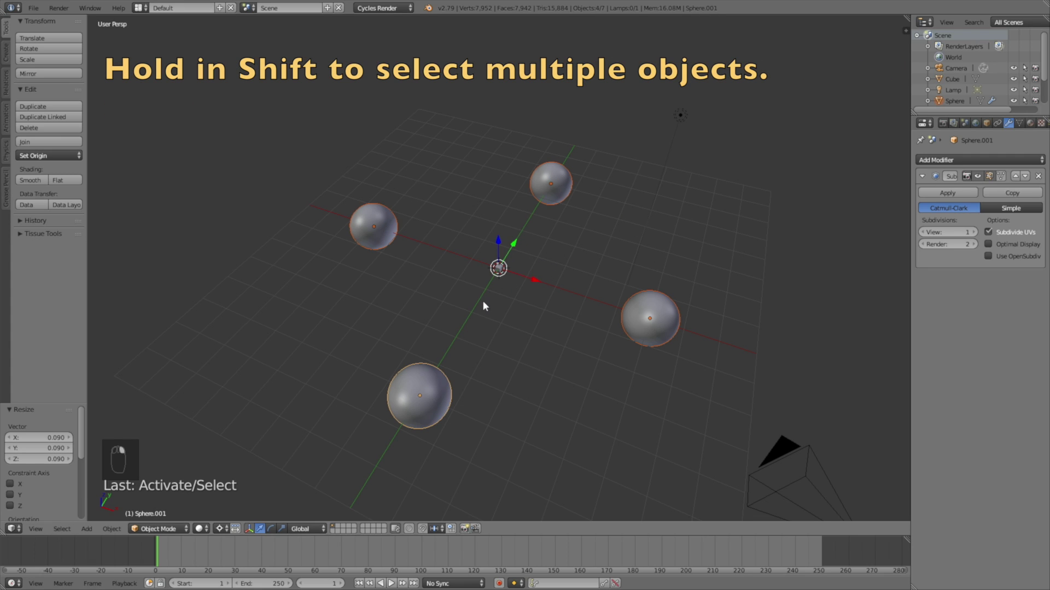
{"action": "right_click", "coordinate": [498, 268], "text": "shift"}
{"action": "key", "text": "ctrl+p"}
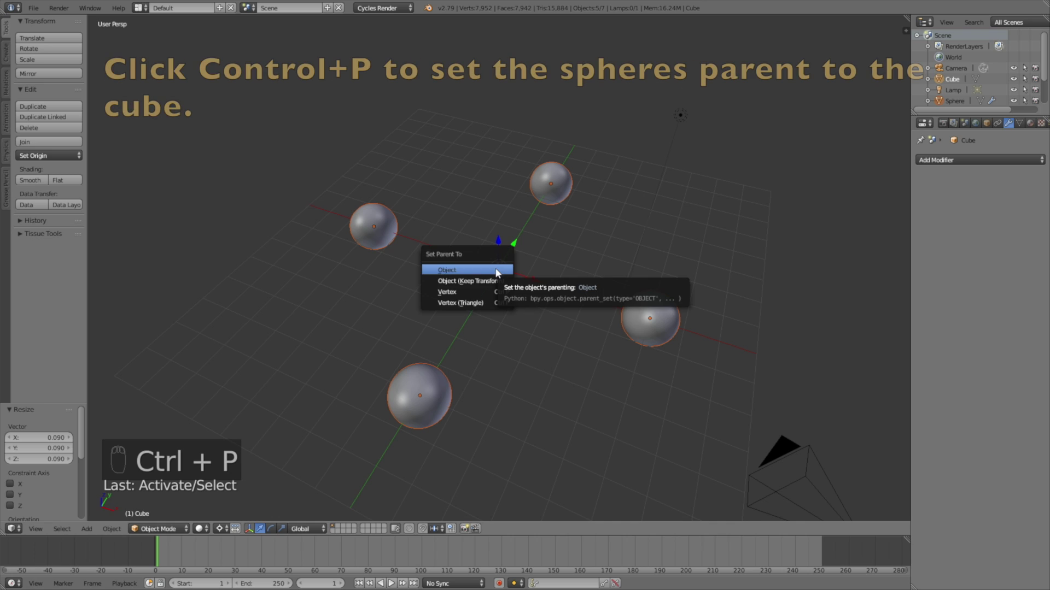
{"action": "left_click", "coordinate": [476, 280]}
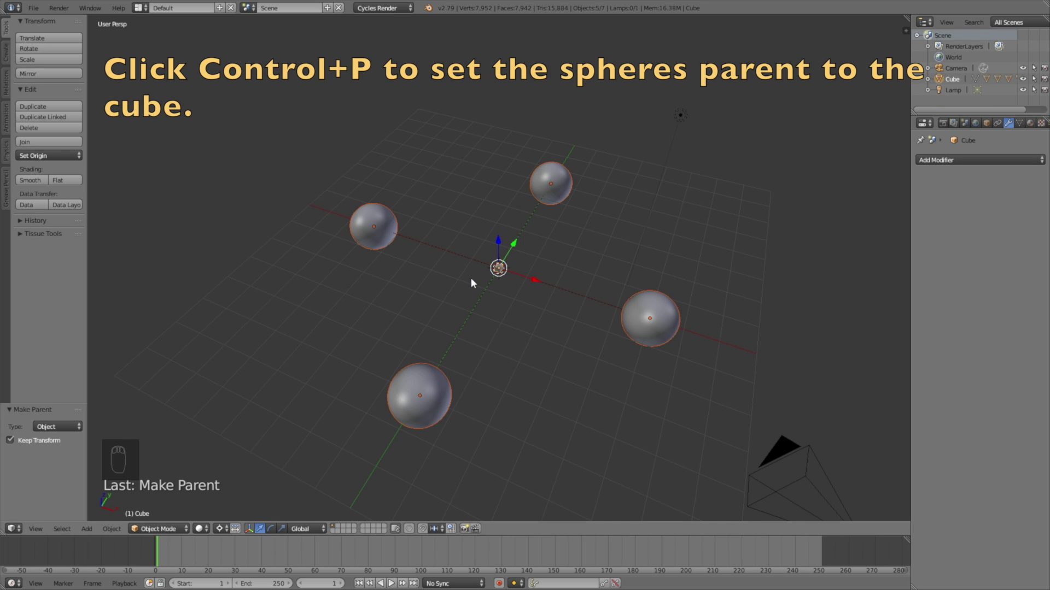
Step: Rotate the cube group 90° about X and scale it to 0.610
{"action": "right_click", "coordinate": [497, 269]}
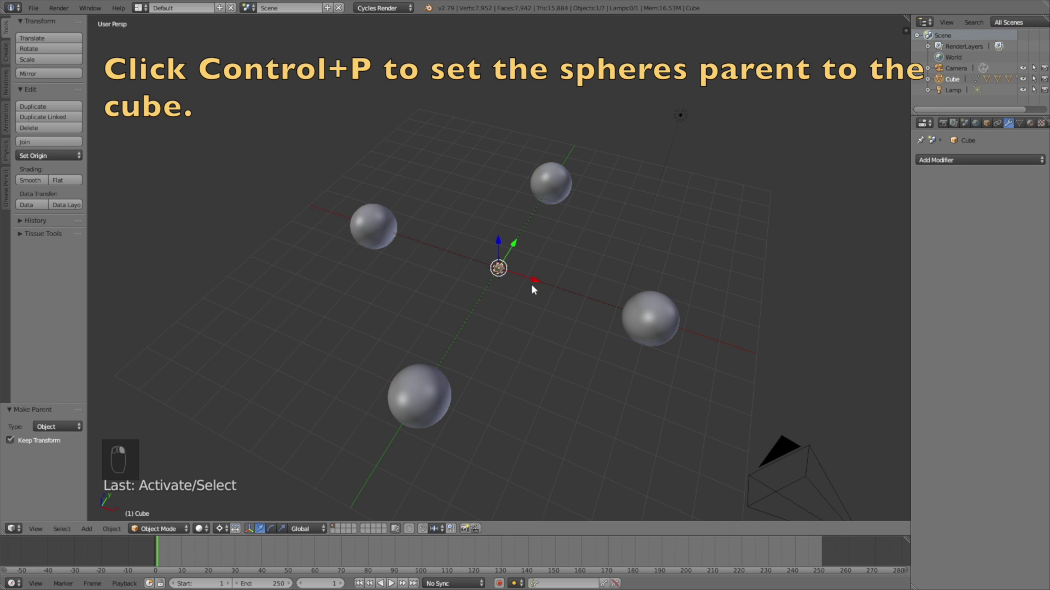
{"action": "type", "text": "rx"}
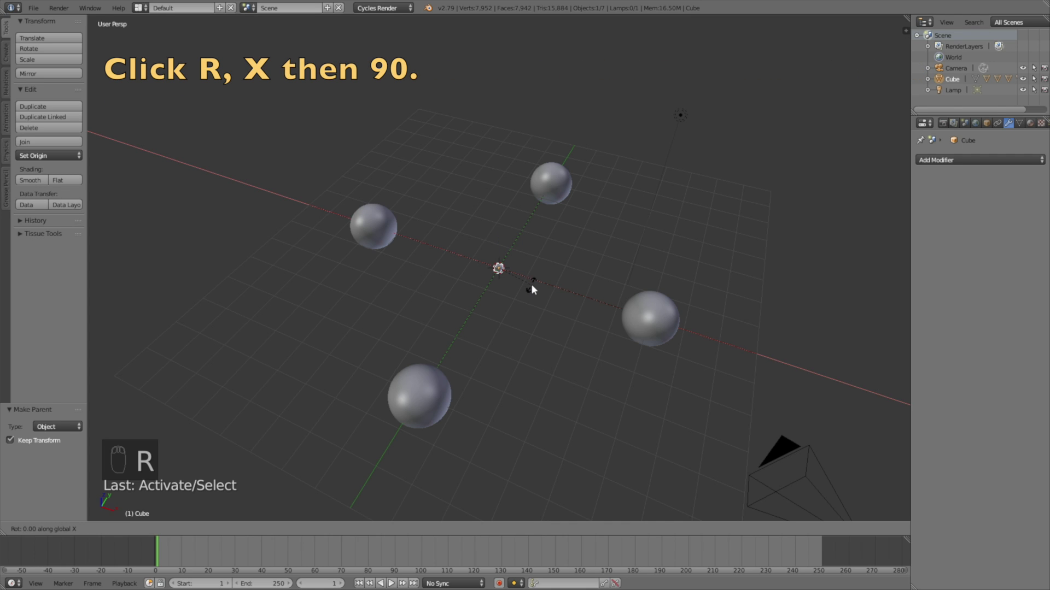
{"action": "type", "text": "90"}
{"action": "key", "text": "Return"}
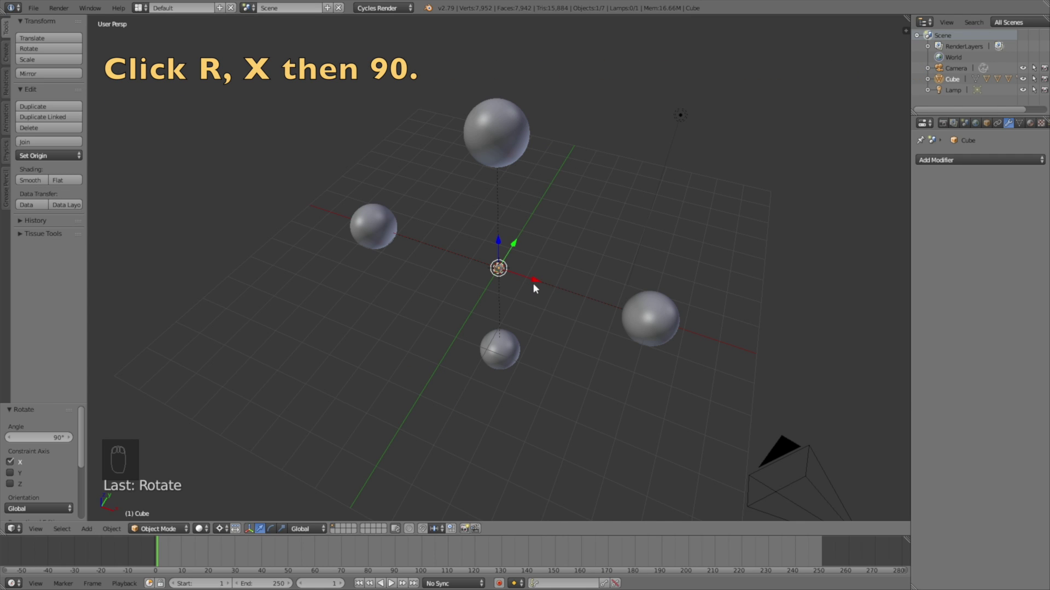
{"action": "middle_click_drag", "start_coordinate": [535, 288], "coordinate": [699, 169]}
{"action": "key", "text": "s"}
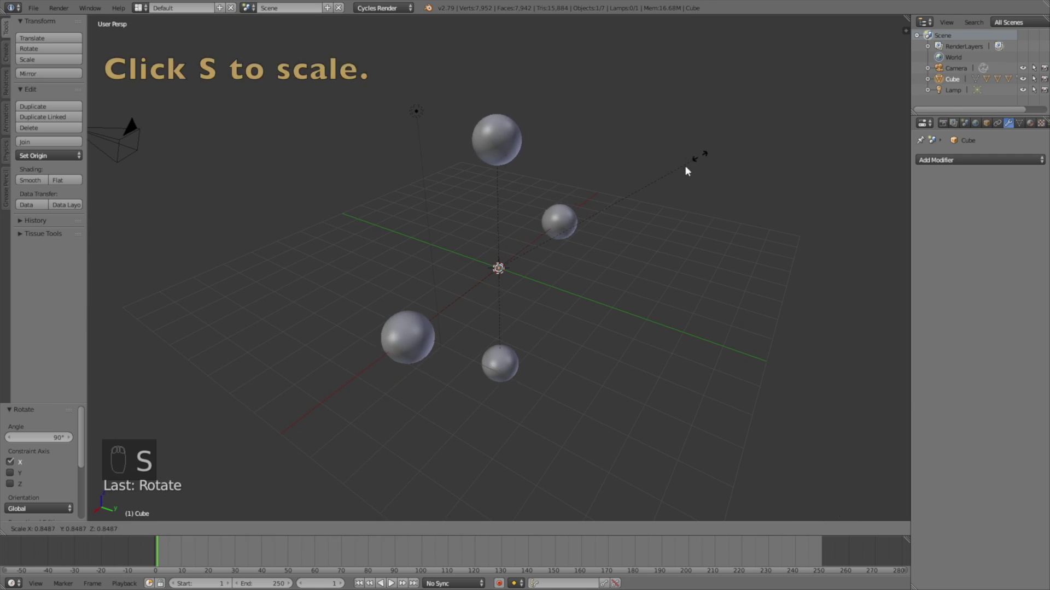
{"action": "left_click", "coordinate": [649, 196]}
{"action": "middle_click_drag", "start_coordinate": [643, 247], "coordinate": [690, 260]}
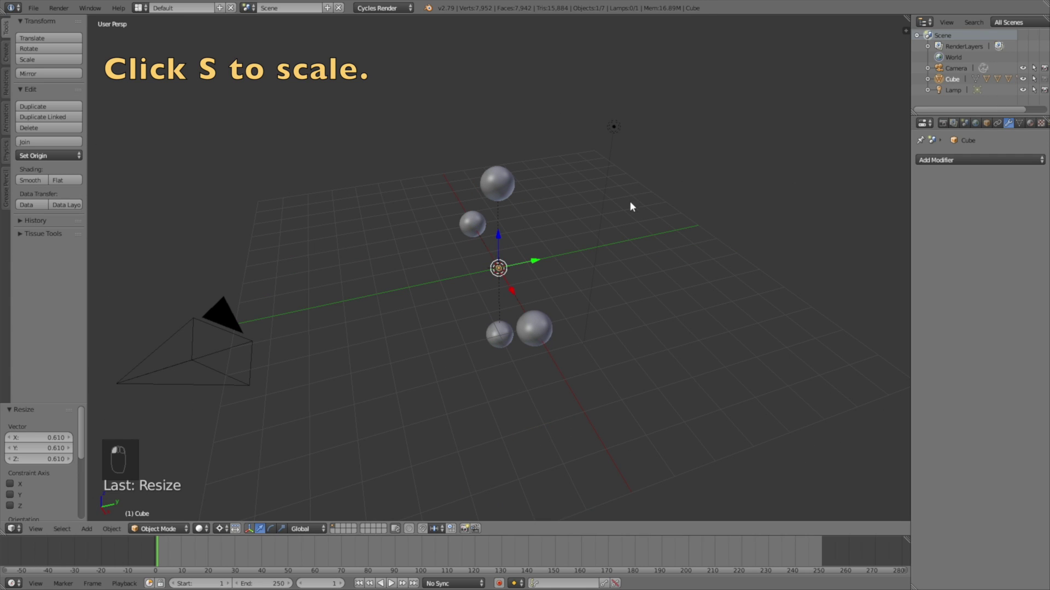
{"action": "middle_click_drag", "start_coordinate": [629, 202], "coordinate": [582, 235]}
Step: Move the cube group along Y and keyframe its location and rotation at frame 1
{"action": "key", "text": "g"}
{"action": "key", "text": "y"}
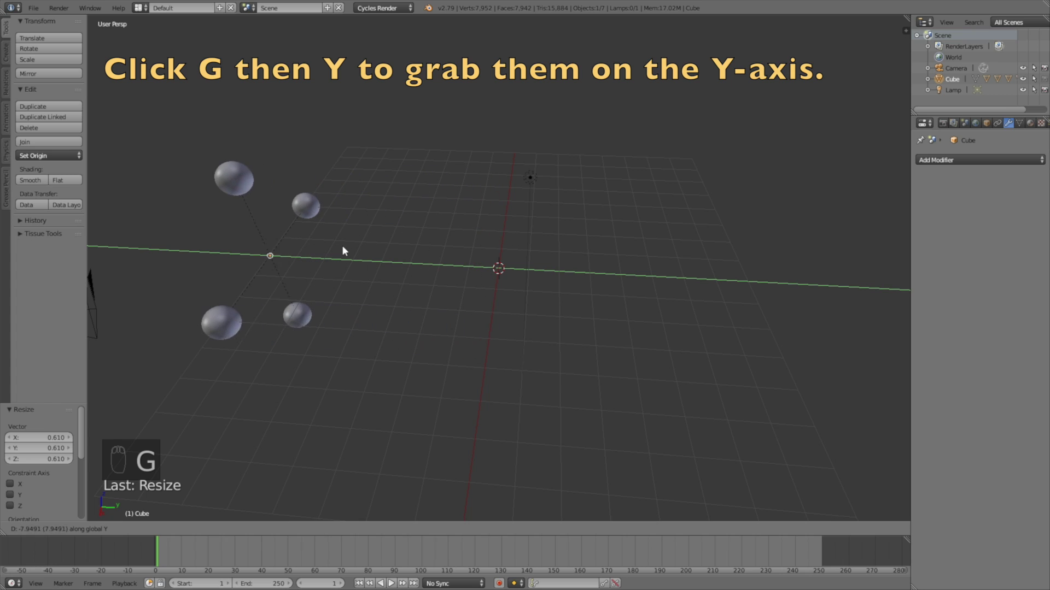
{"action": "left_click", "coordinate": [335, 245]}
{"action": "middle_click_drag", "start_coordinate": [336, 244], "coordinate": [350, 269]}
{"action": "scroll", "coordinate": [350, 269], "scroll_direction": "down", "scroll_amount": 3}
{"action": "middle_click_drag", "start_coordinate": [459, 245], "coordinate": [451, 238]}
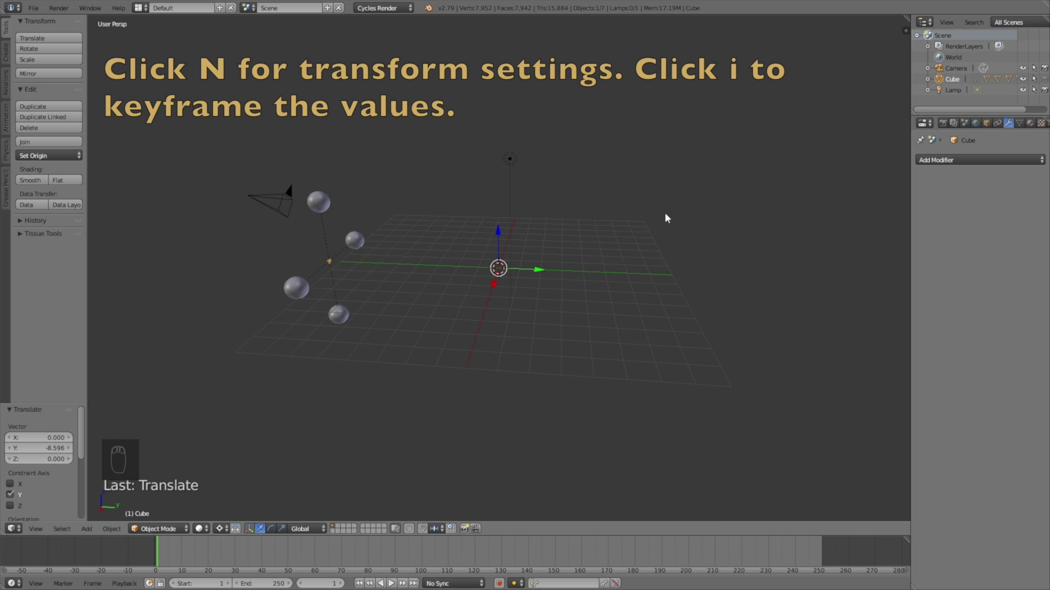
{"action": "key", "text": "n"}
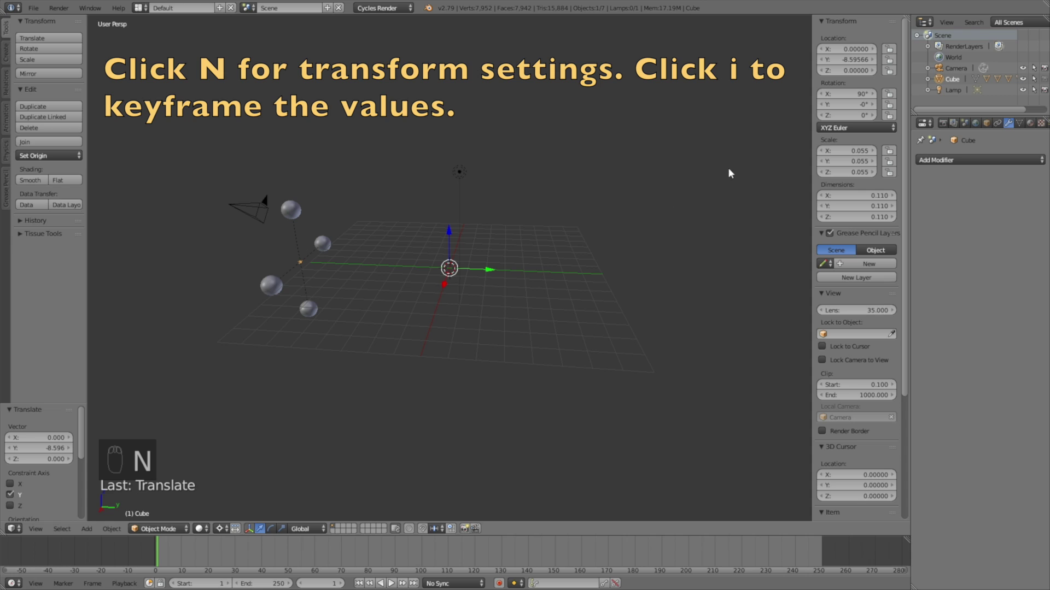
{"action": "key", "text": "i"}
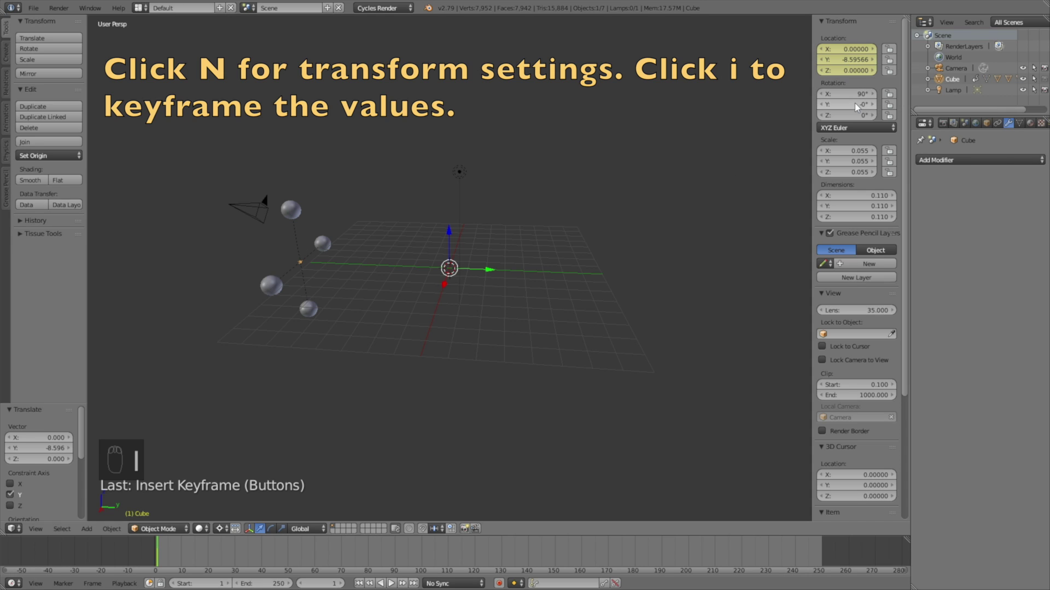
{"action": "key", "text": "i"}
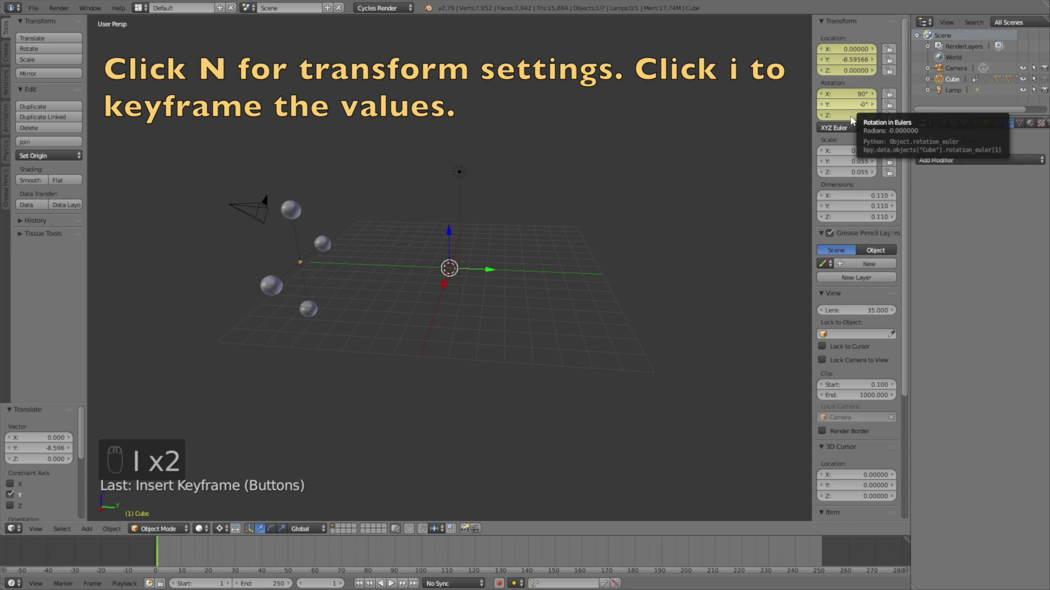
Step: At frame 80, move the group along Y, rotate it about Y, and keyframe it
{"action": "left_click", "coordinate": [367, 546]}
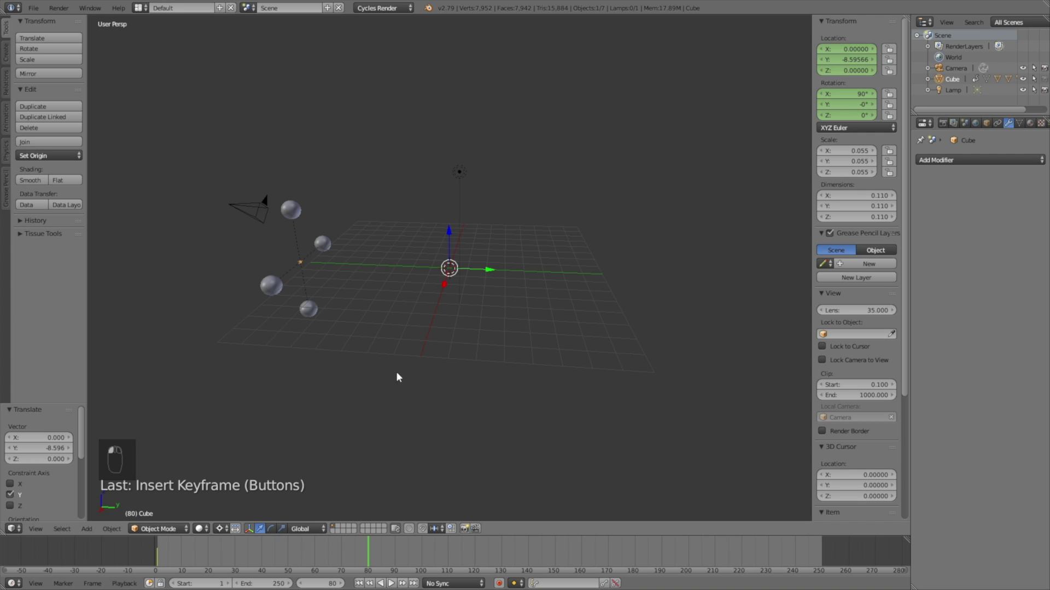
{"action": "scroll", "coordinate": [399, 330], "scroll_direction": "down", "scroll_amount": 1}
{"action": "key", "text": "g"}
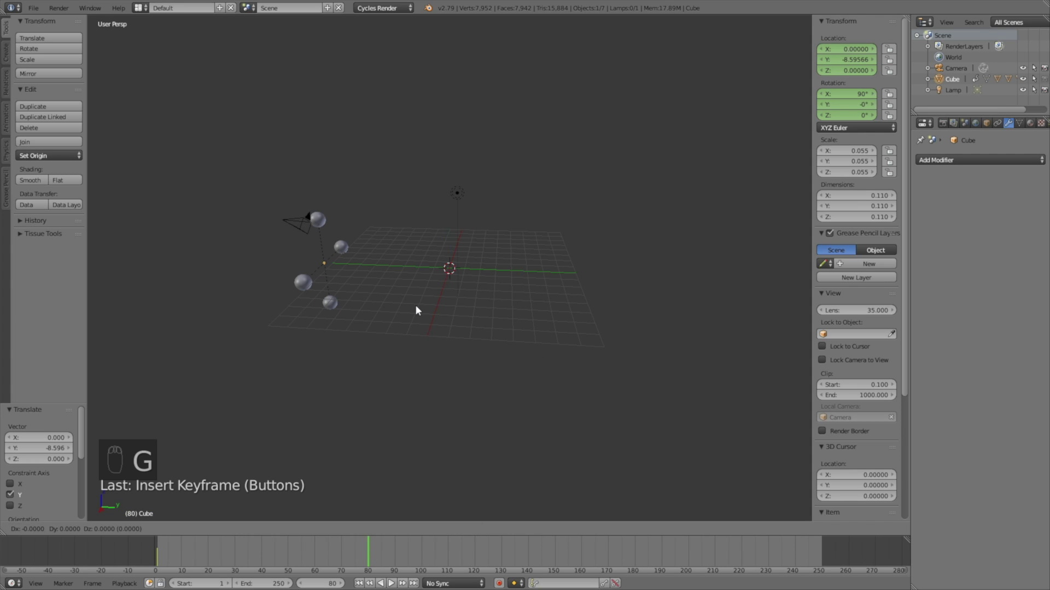
{"action": "key", "text": "y"}
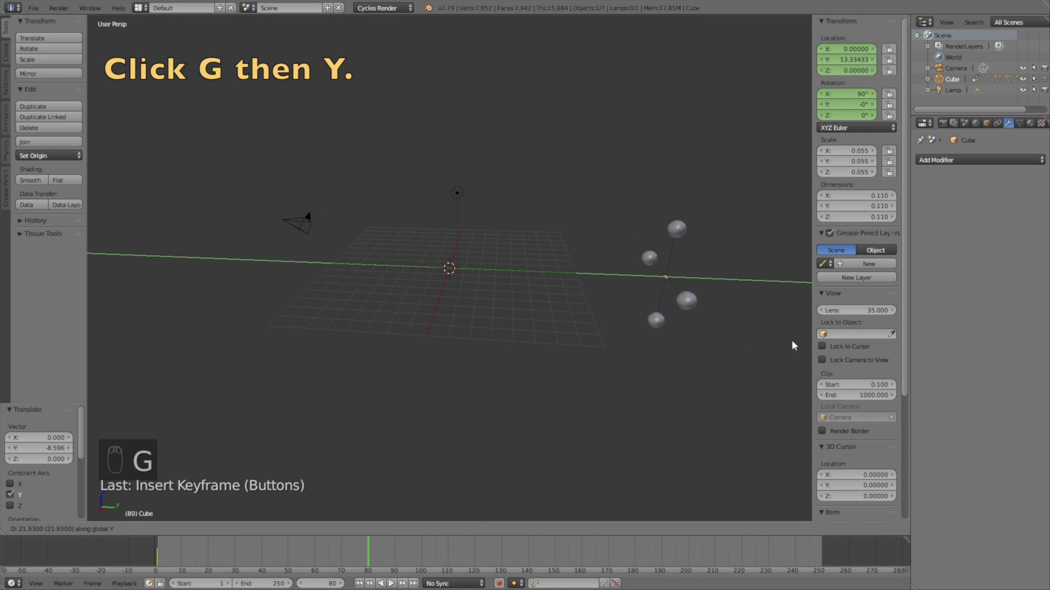
{"action": "left_click", "coordinate": [792, 347]}
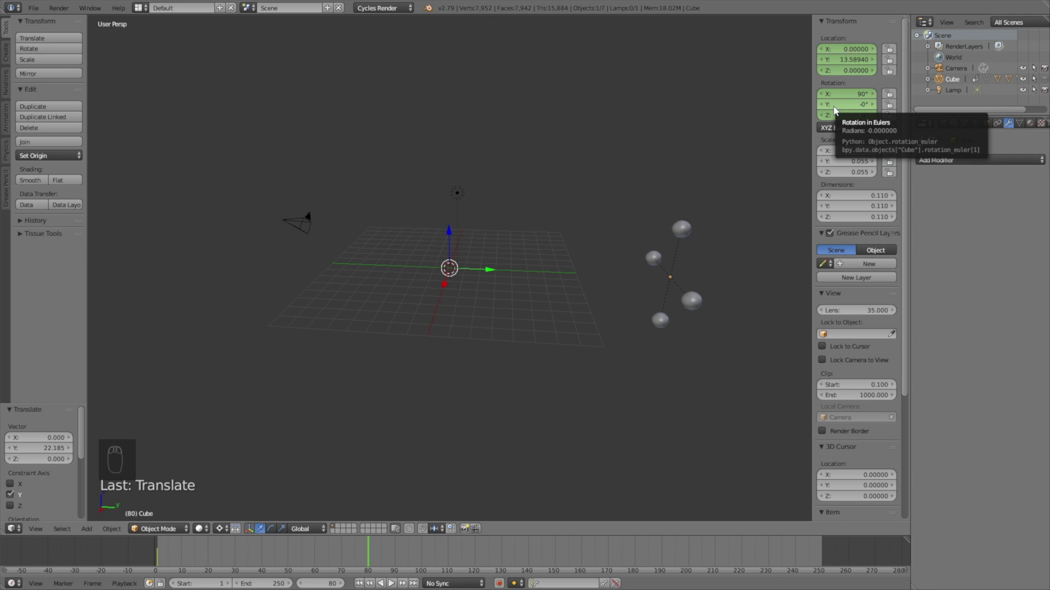
{"action": "left_click_drag", "start_coordinate": [833, 104], "coordinate": [888, 104]}
{"action": "middle_click_drag", "start_coordinate": [601, 146], "coordinate": [683, 132]}
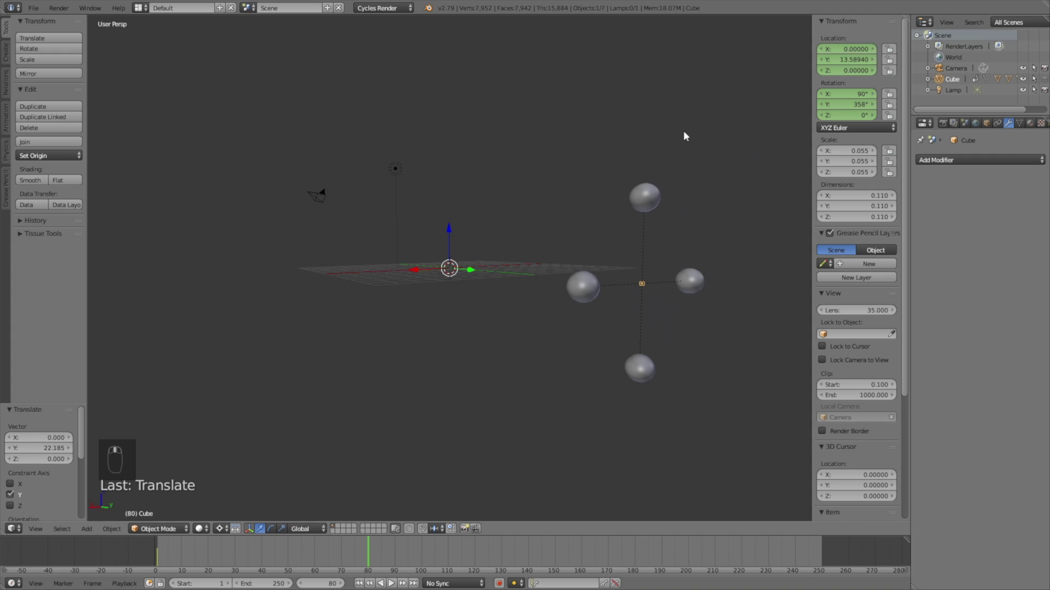
{"action": "key", "text": "i"}
{"action": "key", "text": "i"}
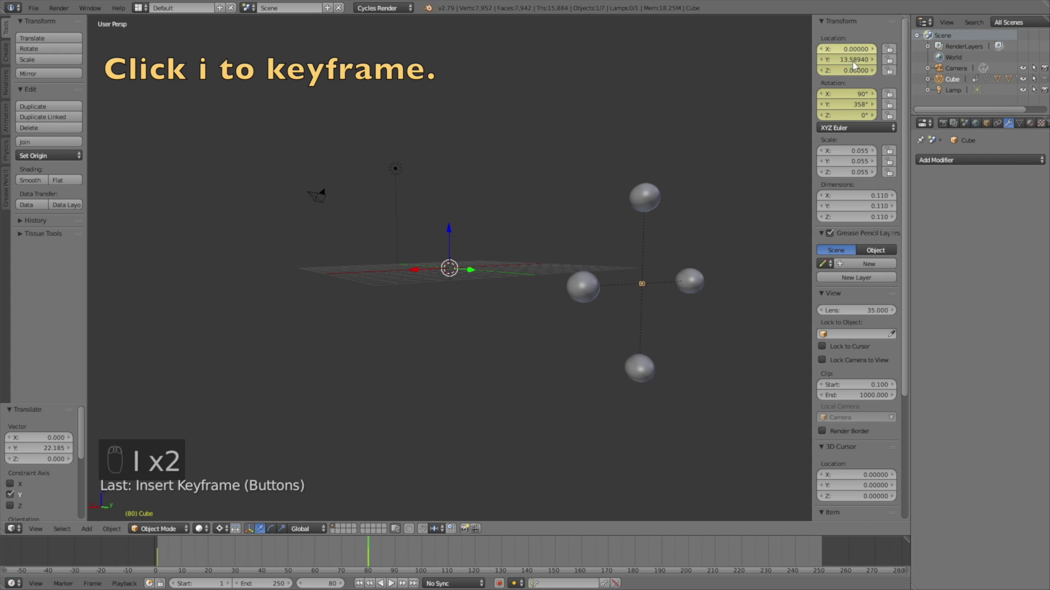
Step: Scrub back to frames 52 and 21 to preview the rolling motion
{"action": "left_click_drag", "start_coordinate": [364, 556], "coordinate": [294, 555]}
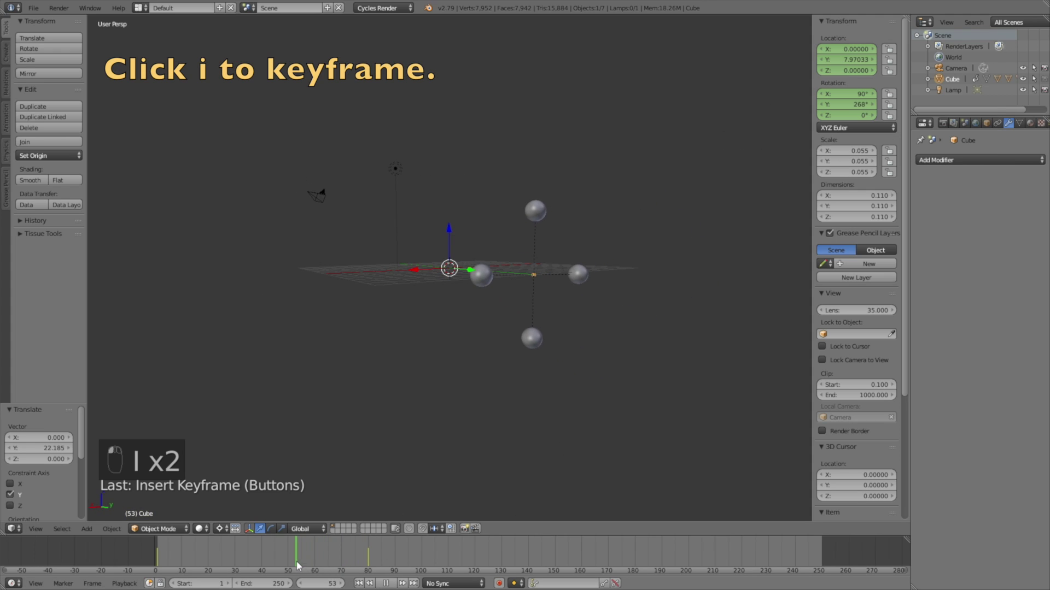
{"action": "middle_click_drag", "start_coordinate": [470, 420], "coordinate": [308, 526]}
{"action": "left_click_drag", "start_coordinate": [279, 555], "coordinate": [165, 579]}
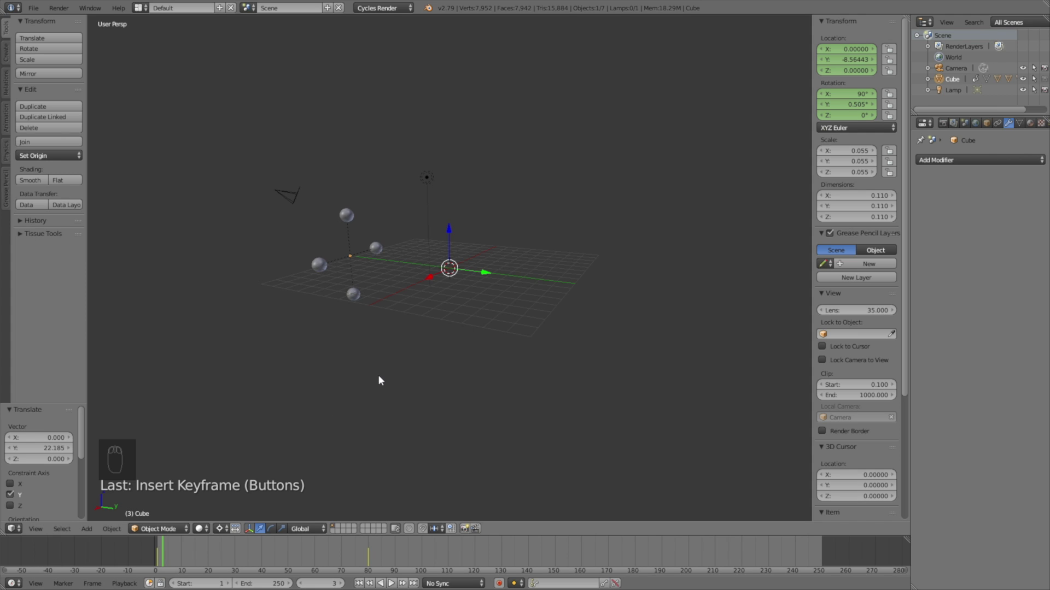
{"action": "middle_click_drag", "start_coordinate": [355, 265], "coordinate": [307, 185]}
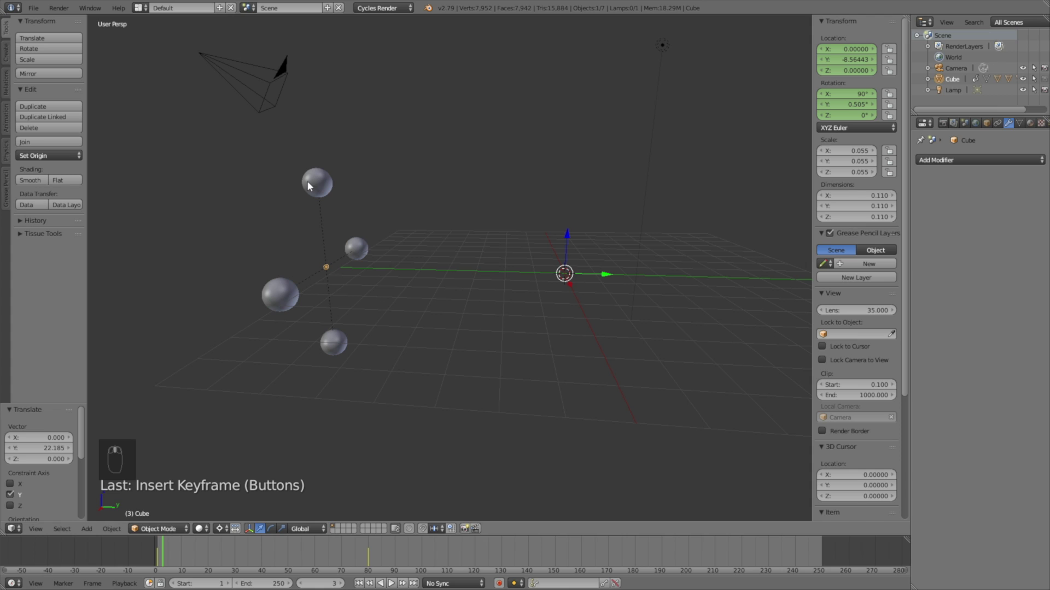
Step: Apply Quick Smoke to the top and right spheres
{"action": "left_click", "coordinate": [308, 186]}
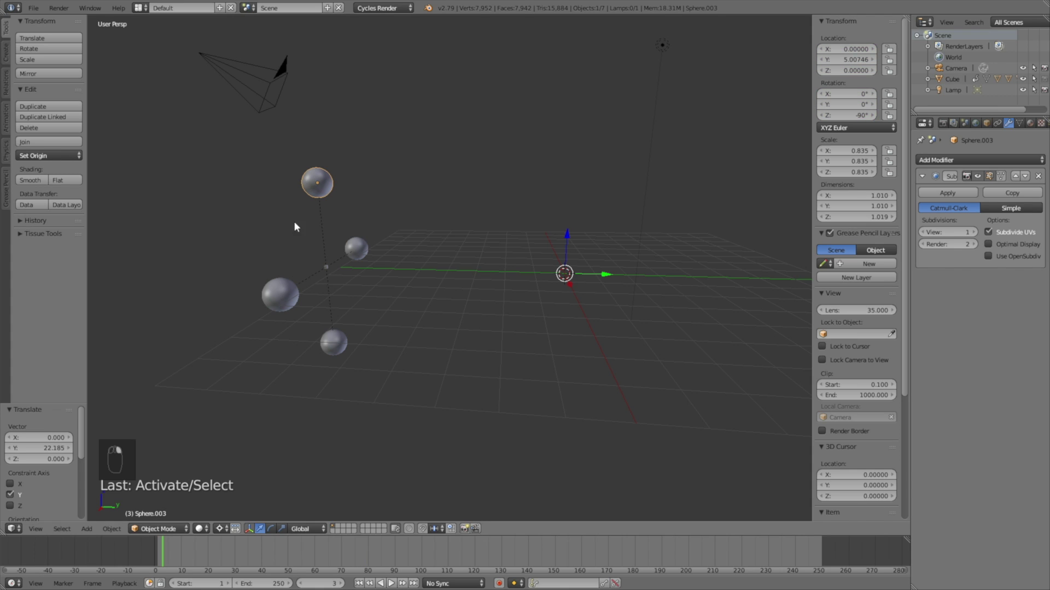
{"action": "left_click", "coordinate": [102, 529]}
{"action": "mouse_move", "coordinate": [182, 268]}
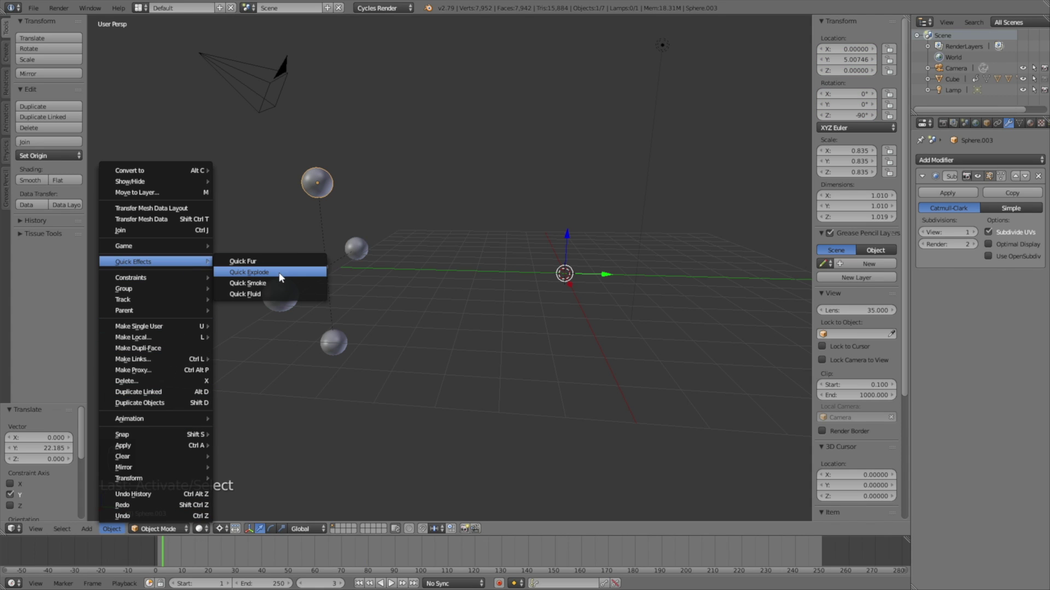
{"action": "left_click", "coordinate": [270, 284]}
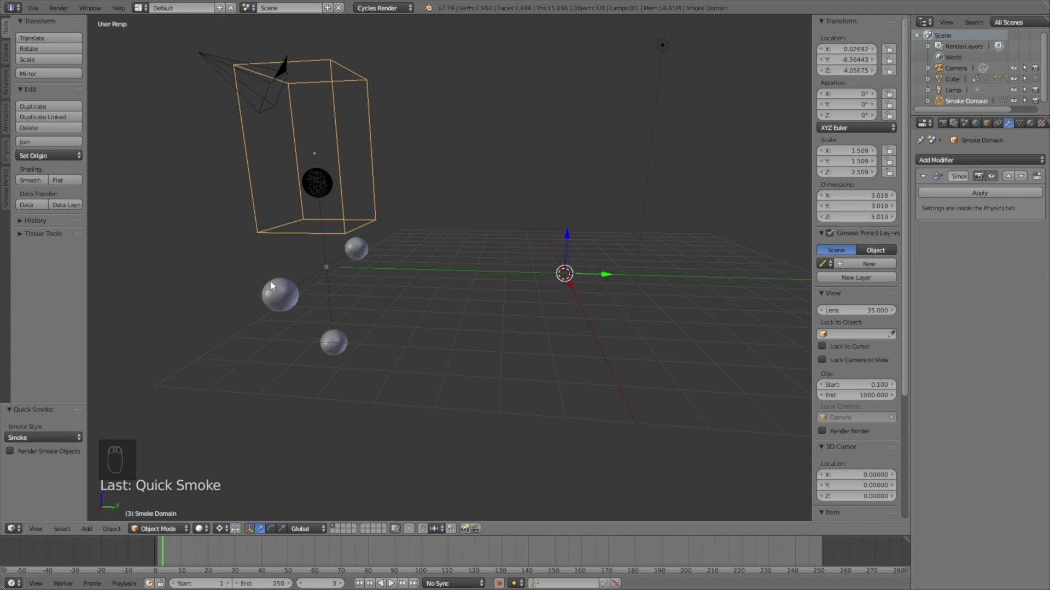
{"action": "left_click", "coordinate": [357, 248]}
{"action": "left_click", "coordinate": [111, 530]}
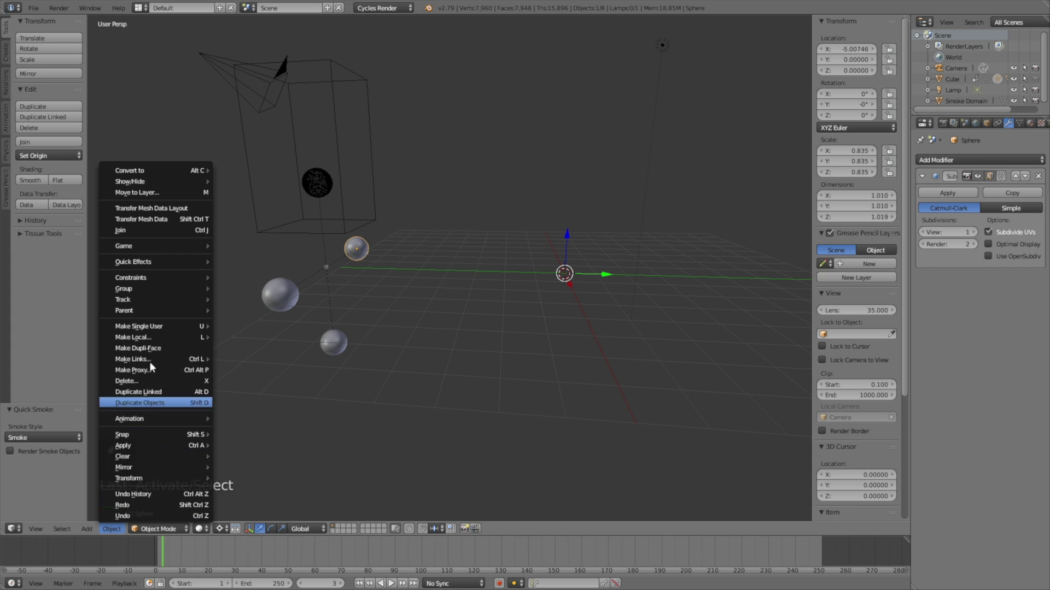
{"action": "mouse_move", "coordinate": [180, 262]}
{"action": "left_click", "coordinate": [249, 283]}
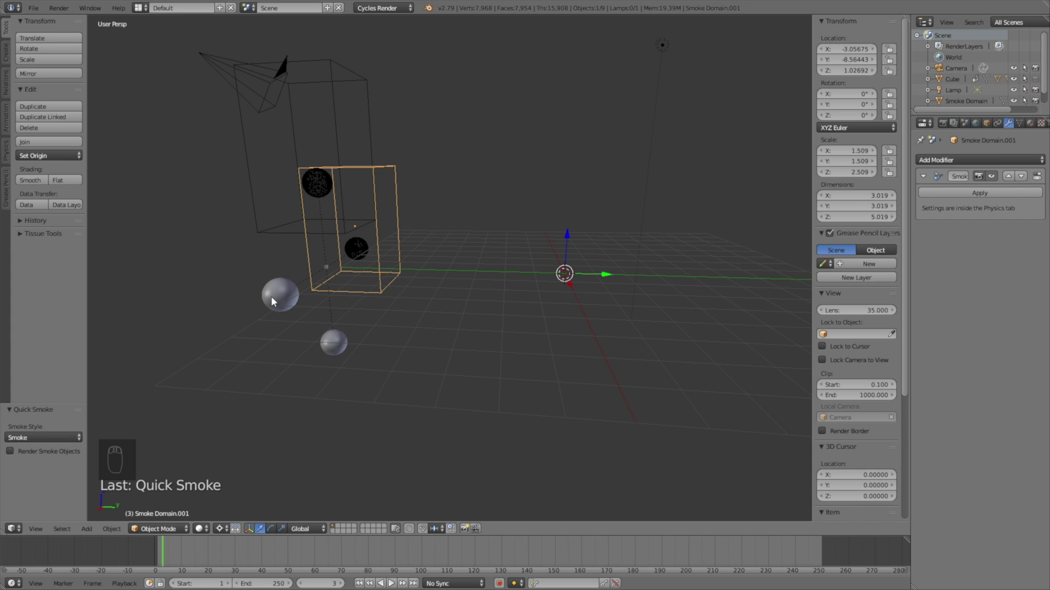
Step: Apply Quick Smoke to the left and lower spheres
{"action": "left_click", "coordinate": [274, 296]}
{"action": "left_click", "coordinate": [111, 529]}
{"action": "mouse_move", "coordinate": [190, 264]}
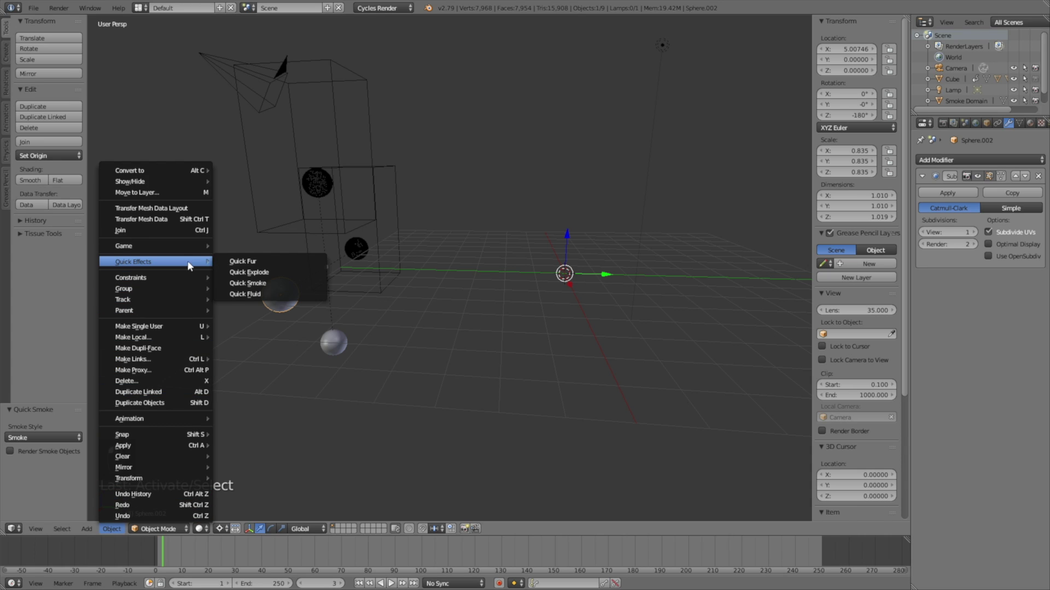
{"action": "left_click", "coordinate": [261, 284]}
{"action": "left_click", "coordinate": [348, 344]}
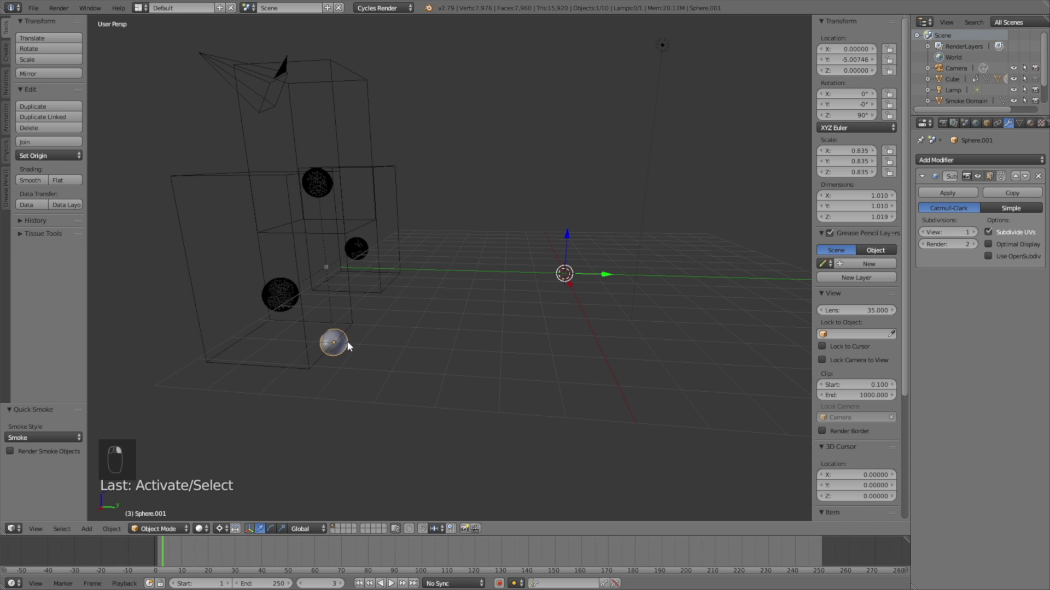
{"action": "left_click", "coordinate": [112, 528]}
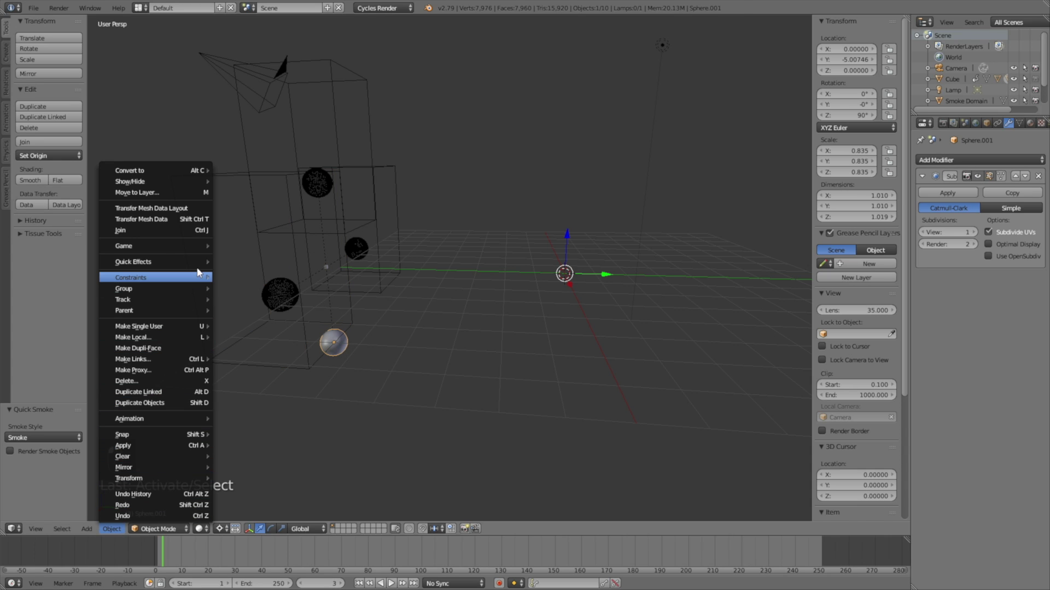
{"action": "mouse_move", "coordinate": [192, 262]}
{"action": "left_click", "coordinate": [241, 284]}
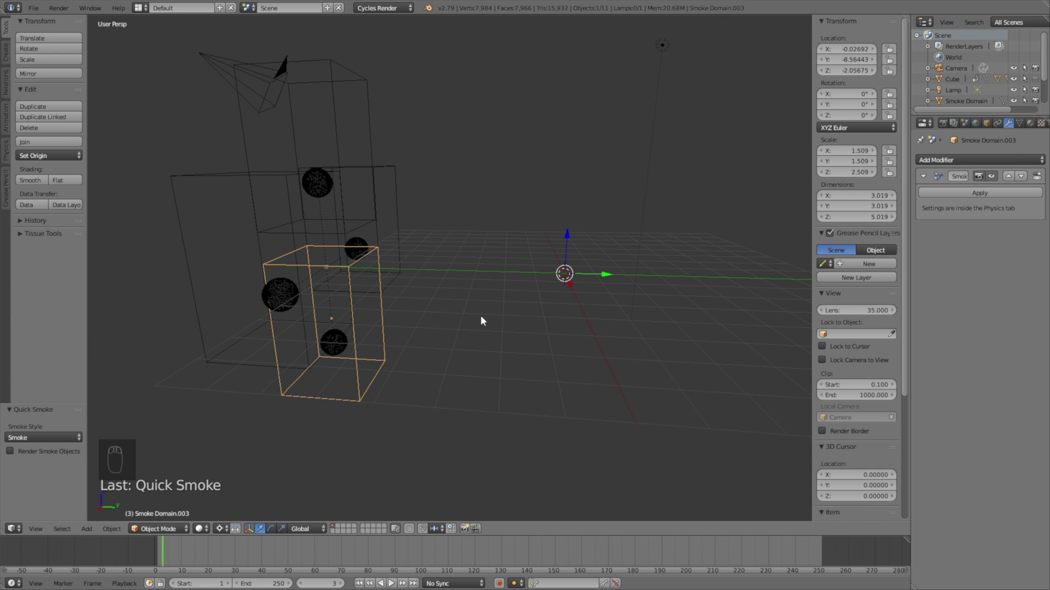
Step: Delete the extra smoke domain boxes, keeping a single Smoke Domain selected
{"action": "mouse_move", "coordinate": [473, 328]}
{"action": "middle_mouse_down"}
{"action": "mouse_move", "coordinate": [494, 317]}
{"action": "mouse_move", "coordinate": [422, 321]}
{"action": "mouse_move", "coordinate": [473, 326]}
{"action": "middle_mouse_up"}
{"action": "middle_click_drag", "start_coordinate": [398, 326], "coordinate": [415, 316]}
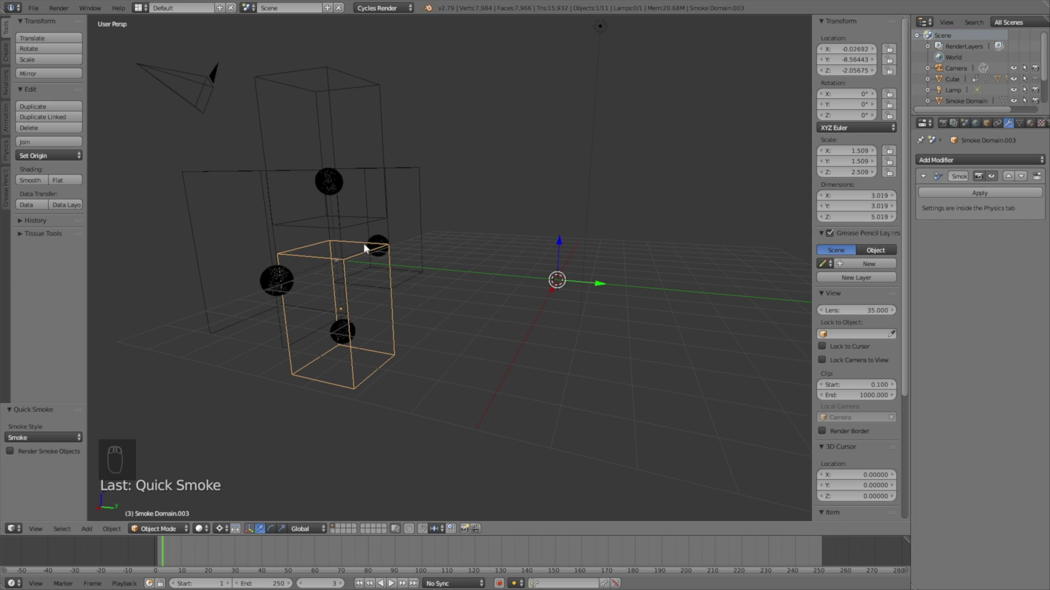
{"action": "key", "text": "x"}
{"action": "left_click", "coordinate": [334, 257]}
{"action": "left_click", "coordinate": [416, 175]}
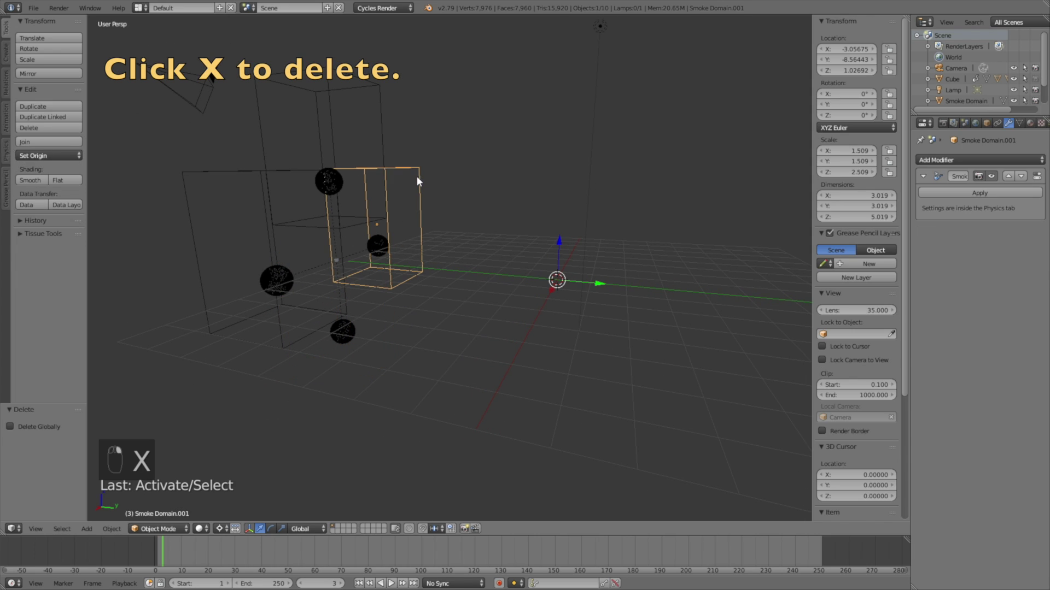
{"action": "key", "text": "x"}
{"action": "left_click", "coordinate": [415, 178]}
{"action": "left_click", "coordinate": [249, 167]}
{"action": "key", "text": "x"}
{"action": "left_click", "coordinate": [314, 169]}
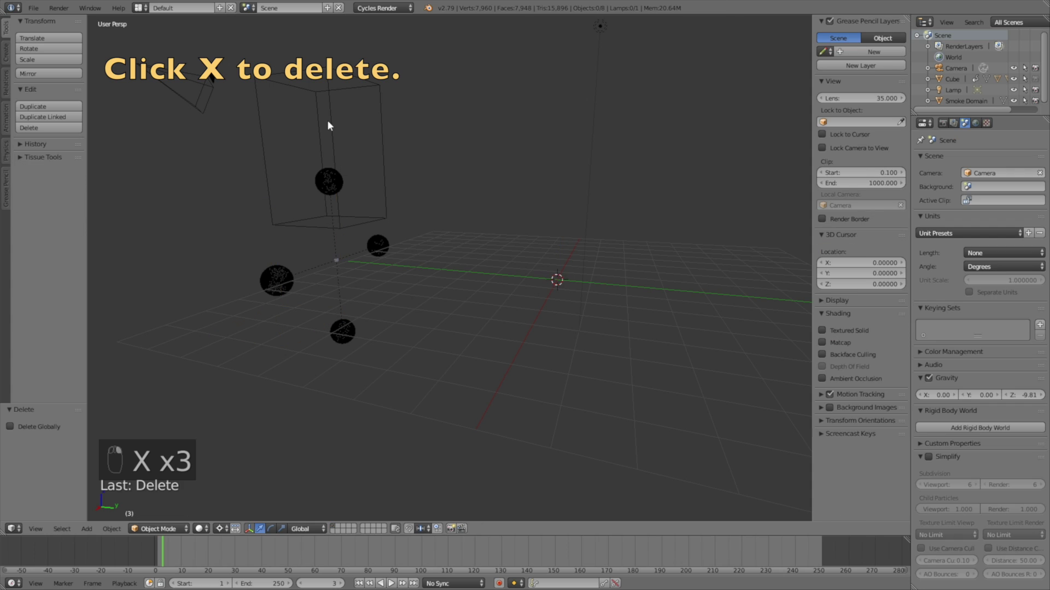
{"action": "left_click", "coordinate": [346, 137]}
Step: Lower the smoke box along Z, switch pivot to Median Point, and enlarge it
{"action": "key", "text": "g"}
{"action": "key", "text": "z"}
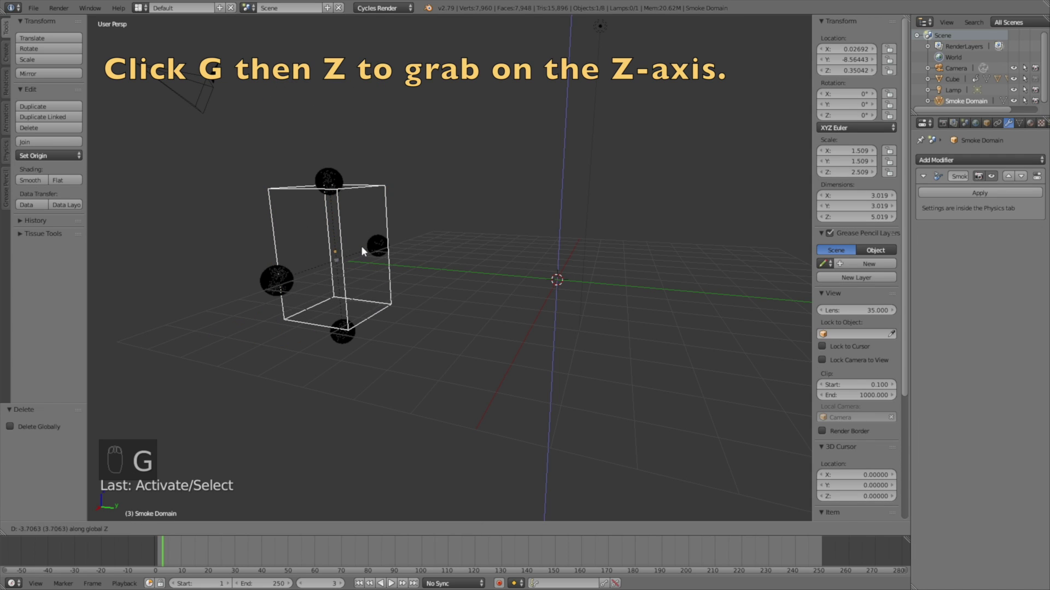
{"action": "left_click", "coordinate": [362, 250]}
{"action": "key", "text": "s"}
{"action": "right_click", "coordinate": [451, 192]}
{"action": "left_click", "coordinate": [222, 529]}
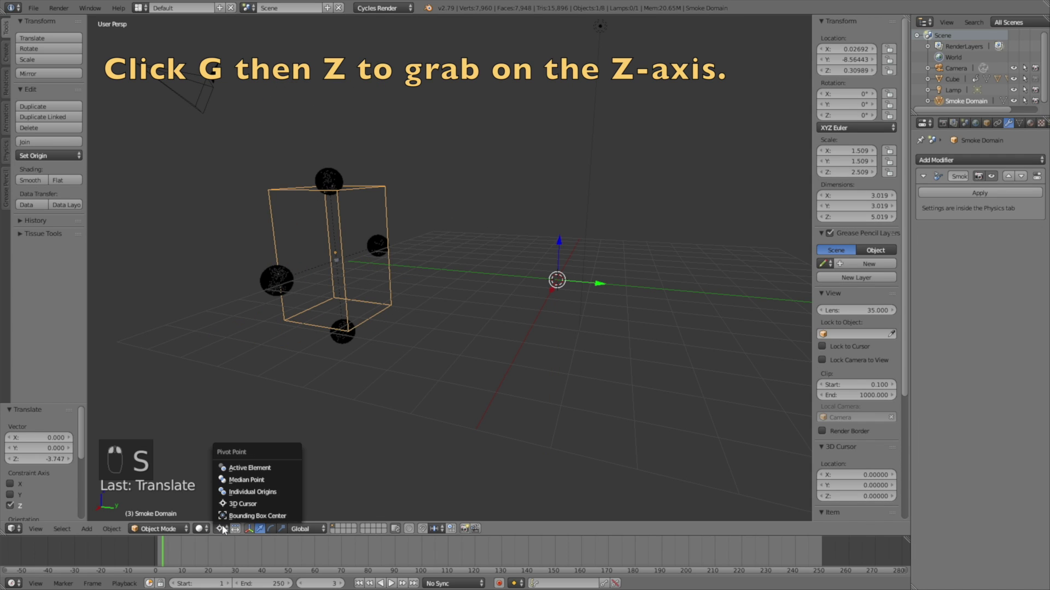
{"action": "left_click", "coordinate": [240, 479]}
{"action": "key", "text": "s"}
{"action": "left_click", "coordinate": [480, 343]}
{"action": "middle_click_drag", "start_coordinate": [480, 342], "coordinate": [284, 550]}
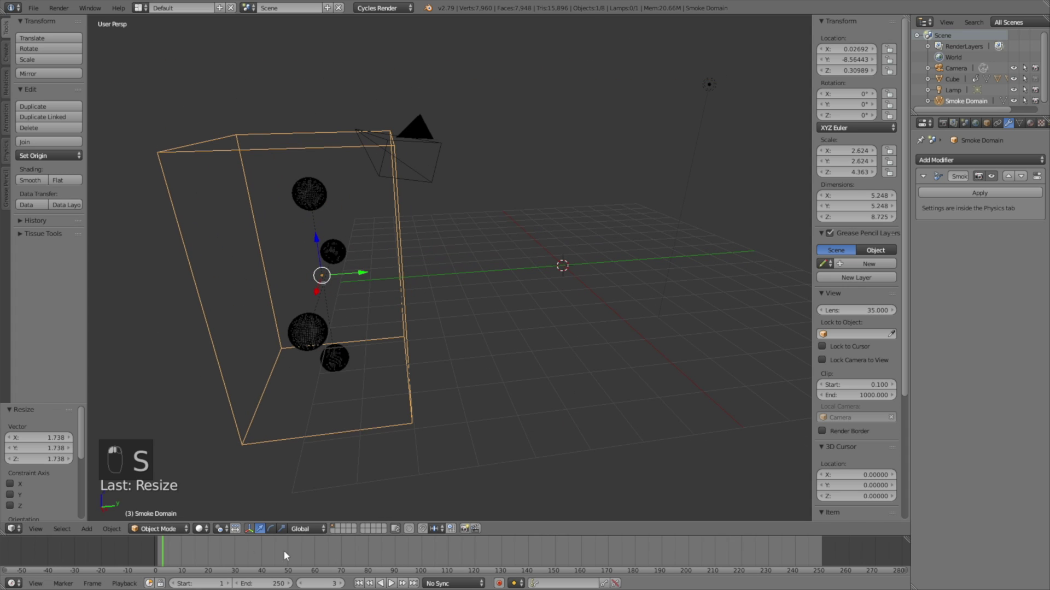
{"action": "left_click_drag", "start_coordinate": [197, 549], "coordinate": [341, 543]}
{"action": "scroll", "coordinate": [542, 307], "scroll_direction": "down", "scroll_amount": 6}
Step: Stretch the smoke box along Y and widen it in X and Z
{"action": "key", "text": "s"}
{"action": "key", "text": "y"}
{"action": "left_click", "coordinate": [569, 336]}
{"action": "middle_click_drag", "start_coordinate": [568, 336], "coordinate": [674, 333]}
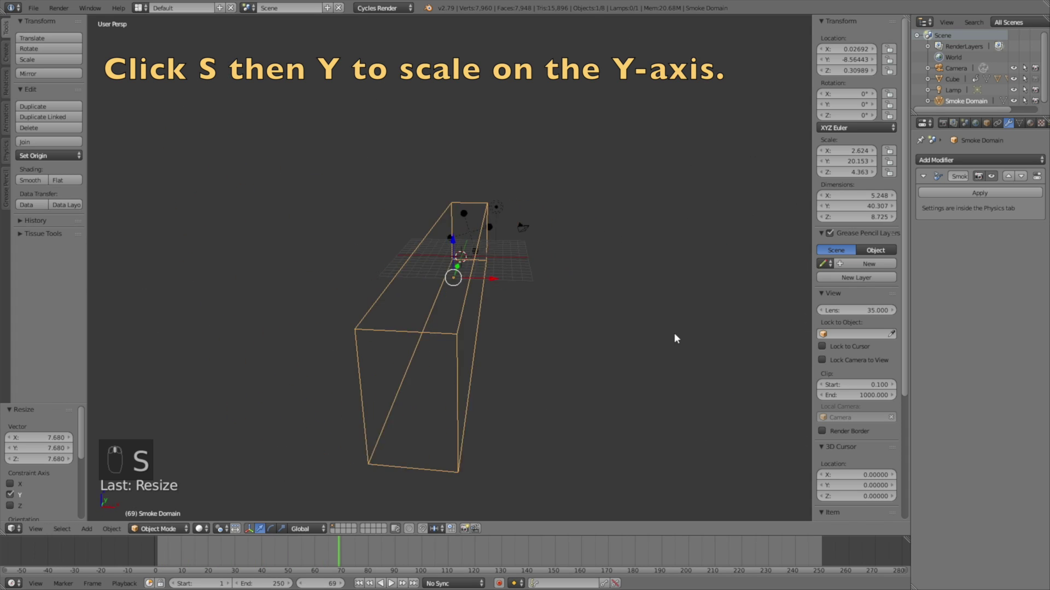
{"action": "key", "text": "s"}
{"action": "right_click", "coordinate": [651, 325]}
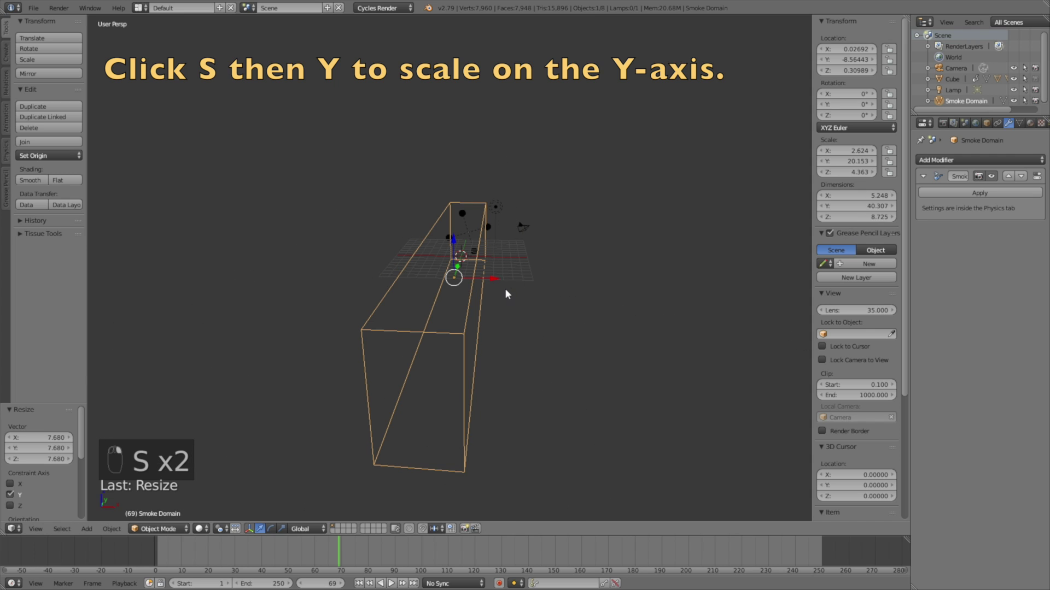
{"action": "key", "text": "s"}
{"action": "key", "text": "shift+y"}
{"action": "left_click", "coordinate": [571, 290]}
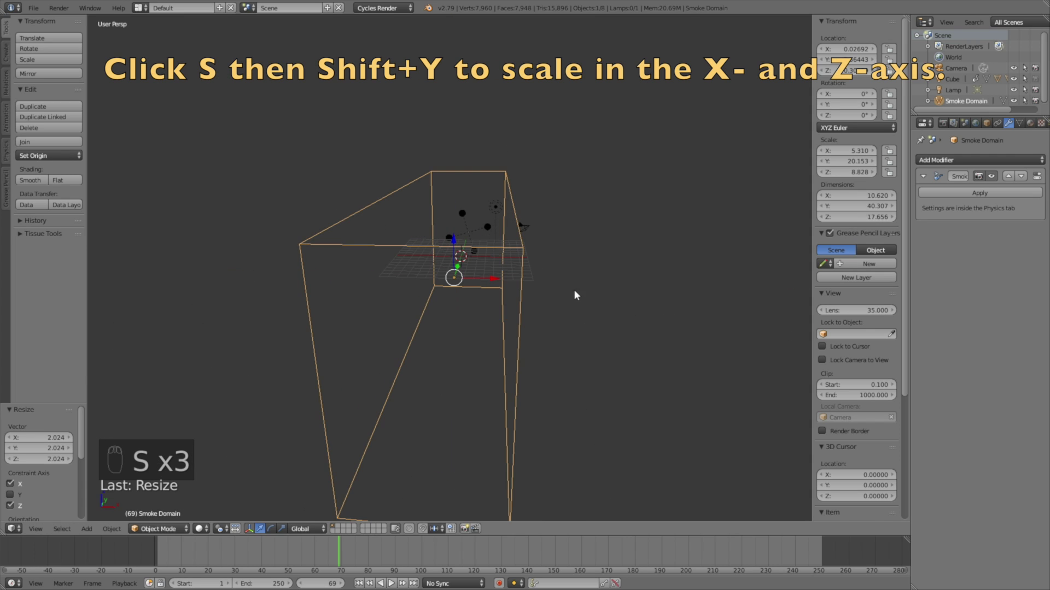
{"action": "middle_click_drag", "start_coordinate": [573, 290], "coordinate": [494, 268]}
{"action": "key", "text": "s"}
{"action": "key", "text": "y"}
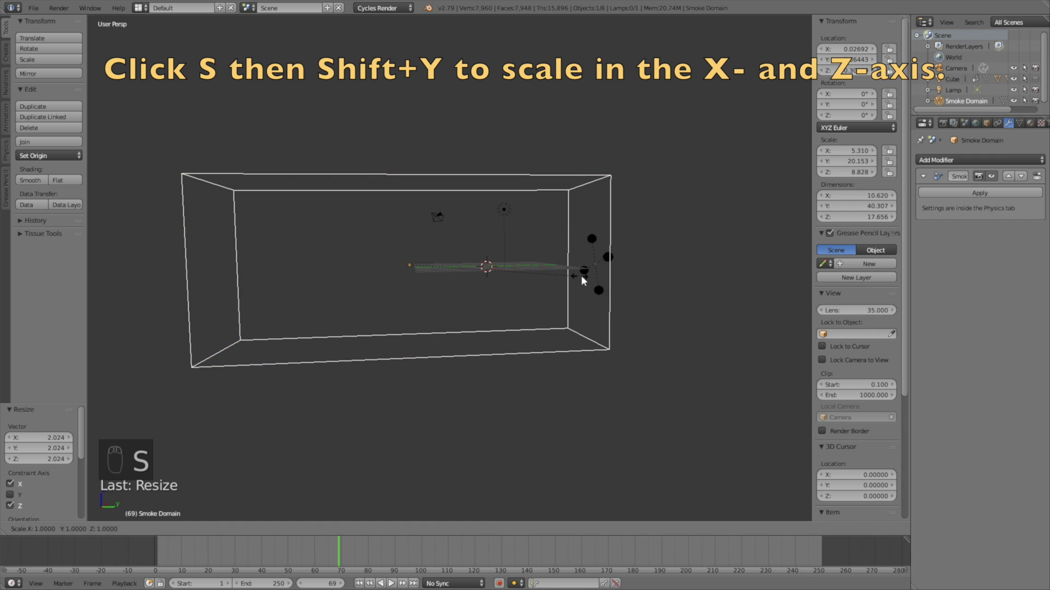
{"action": "left_click", "coordinate": [627, 281]}
{"action": "mouse_move", "coordinate": [628, 281]}
{"action": "middle_mouse_down"}
{"action": "mouse_move", "coordinate": [376, 441]}
{"action": "mouse_move", "coordinate": [443, 460]}
{"action": "middle_mouse_up"}
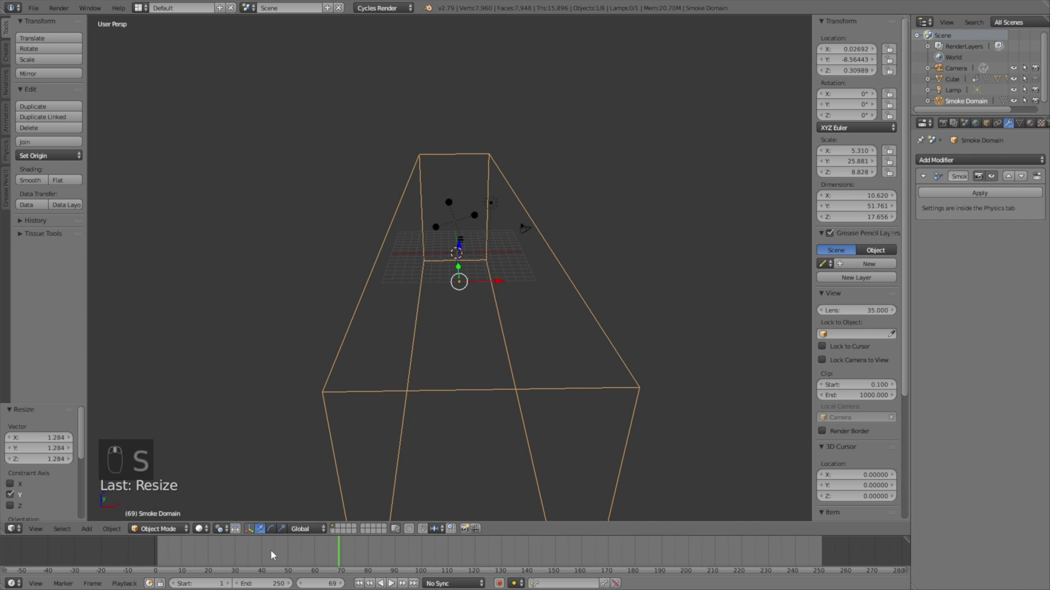
Step: Preview playback, then shift the box along Y and scale it by 1.247
{"action": "key", "text": "alt+a"}
{"action": "left_click", "coordinate": [240, 552]}
{"action": "key", "text": "Escape"}
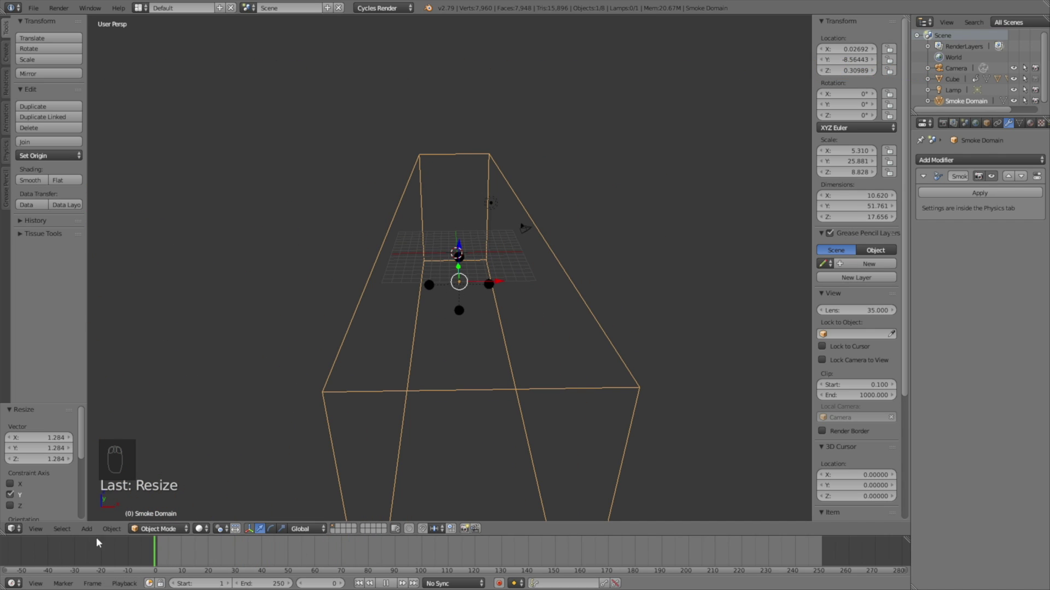
{"action": "middle_click_drag", "start_coordinate": [481, 416], "coordinate": [370, 392]}
{"action": "key", "text": "g"}
{"action": "middle_click", "coordinate": [382, 391]}
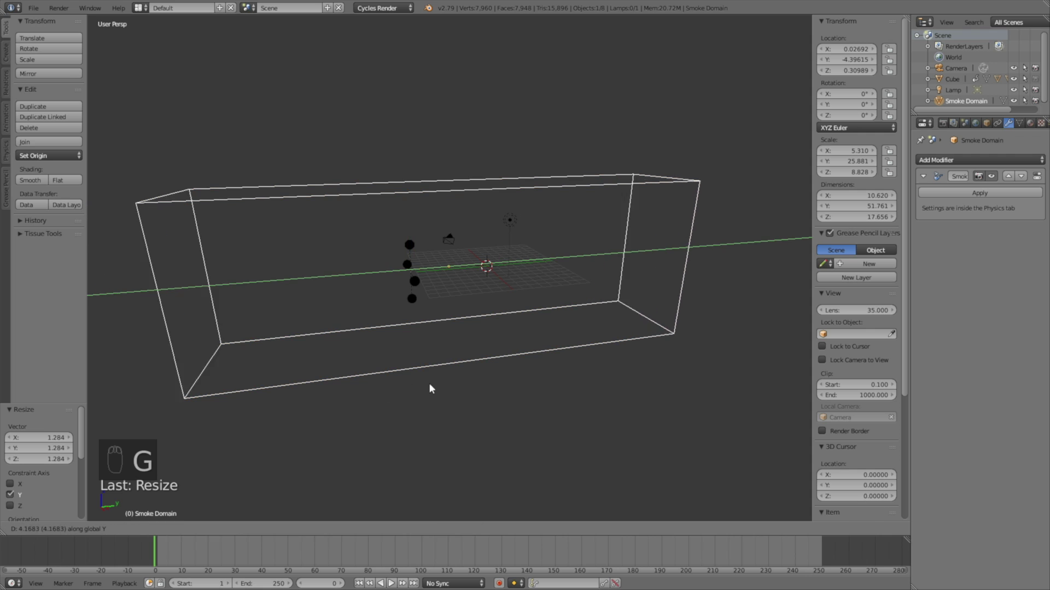
{"action": "left_click", "coordinate": [519, 375]}
{"action": "middle_click_drag", "start_coordinate": [519, 375], "coordinate": [581, 377]}
{"action": "key", "text": "s"}
{"action": "left_click", "coordinate": [658, 372]}
{"action": "middle_click_drag", "start_coordinate": [658, 372], "coordinate": [439, 363]}
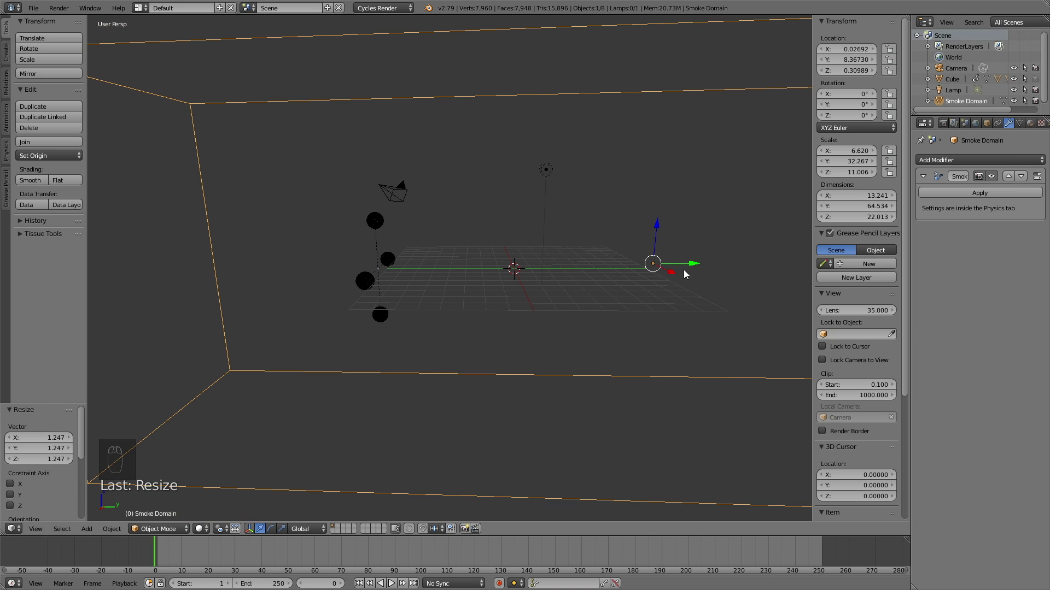
Step: Set domain Divisions to 220, Density -0.08, Temp 0.01, and enable Smoke High Resolution
{"action": "scroll", "coordinate": [990, 124], "scroll_direction": "down", "scroll_amount": 3}
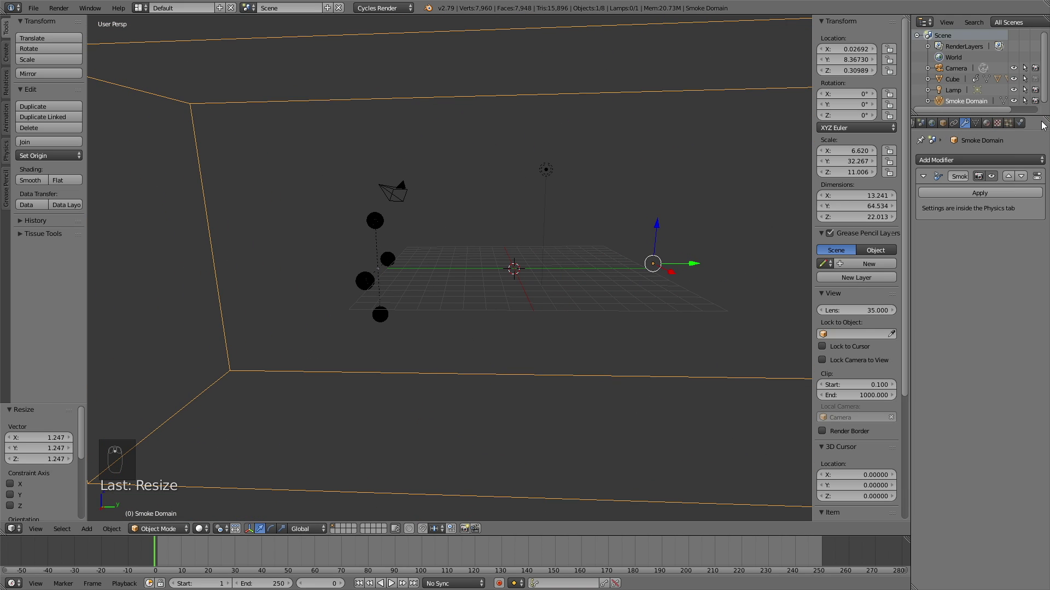
{"action": "left_click", "coordinate": [1023, 121]}
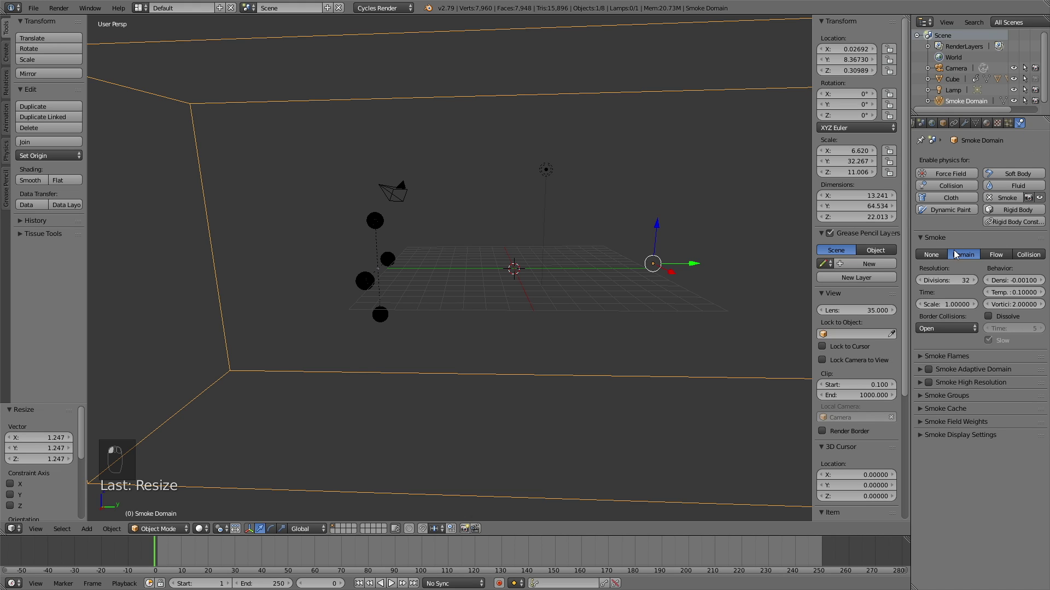
{"action": "left_click", "coordinate": [946, 277]}
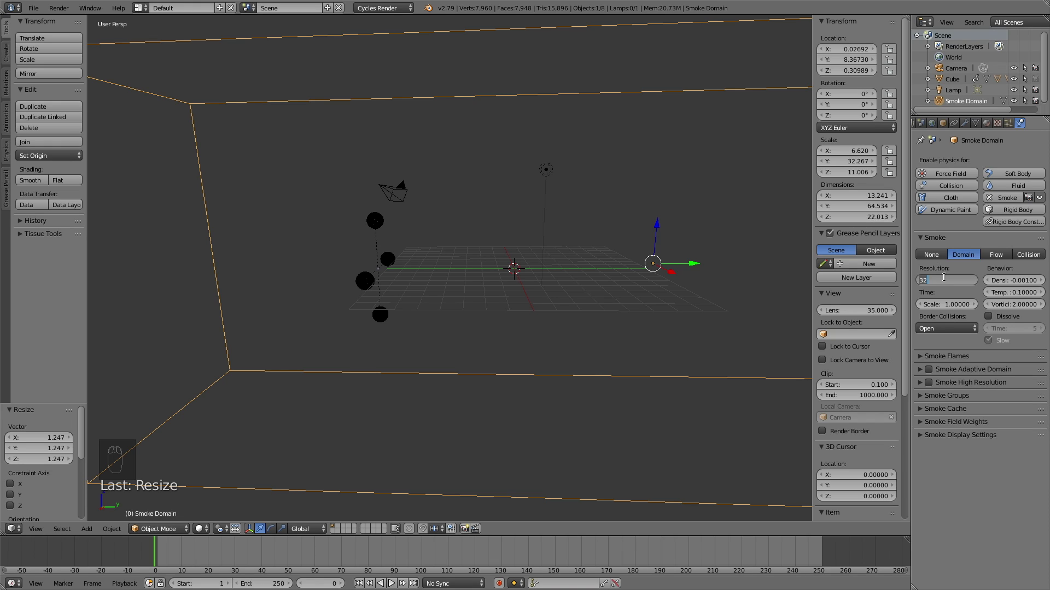
{"action": "type", "text": "220"}
{"action": "key", "text": "Return"}
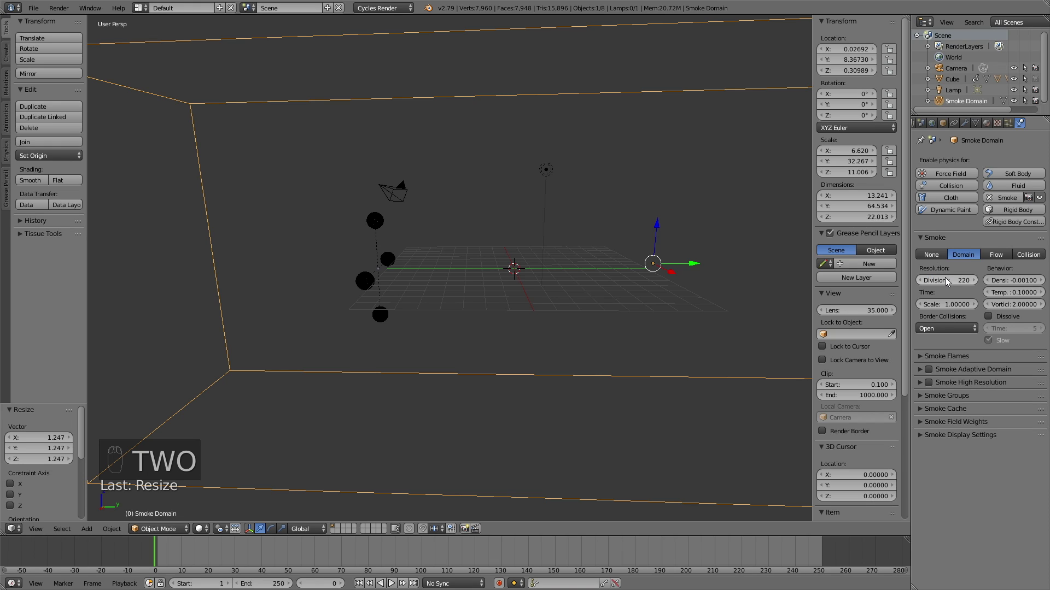
{"action": "left_click", "coordinate": [1015, 280]}
{"action": "key", "text": "BackSpace"}
{"action": "key", "text": "BackSpace"}
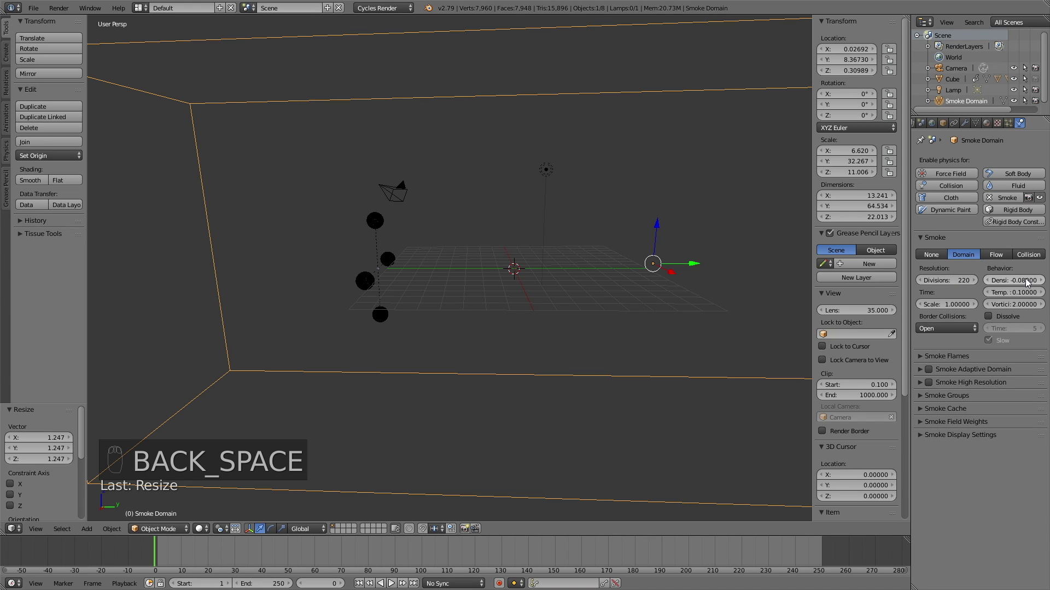
{"action": "left_click", "coordinate": [1011, 292]}
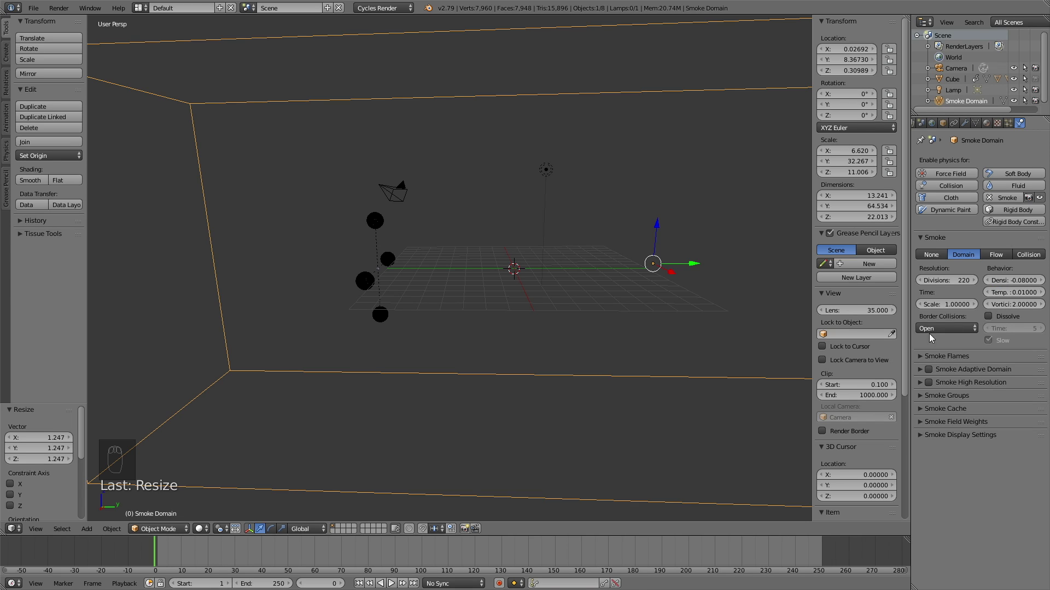
{"action": "left_click", "coordinate": [921, 382]}
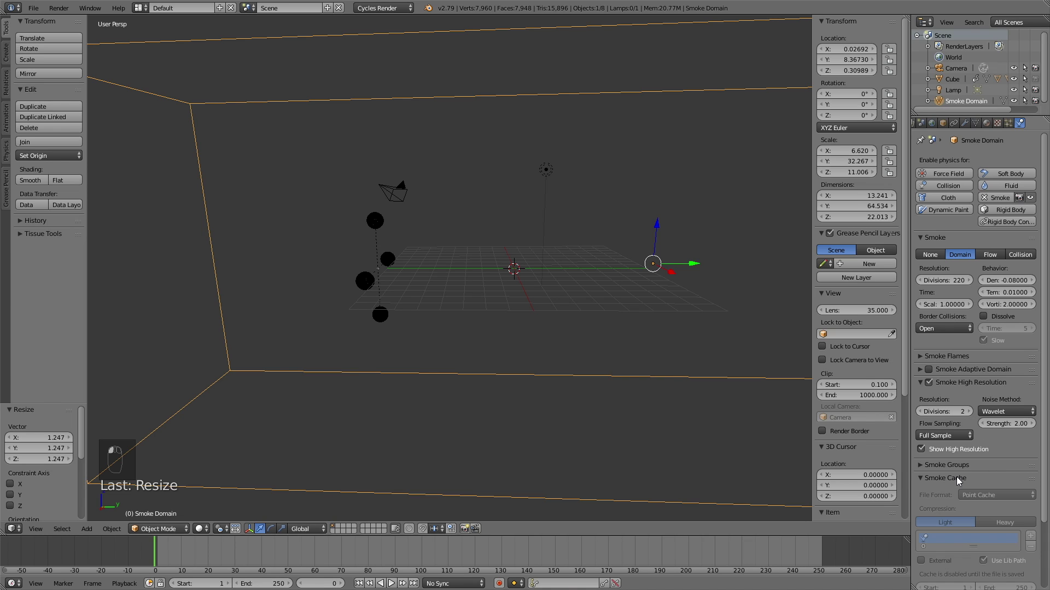
Step: Save the scene as smokerott.blend in the Smoke folder via Save As
{"action": "left_click", "coordinate": [33, 8]}
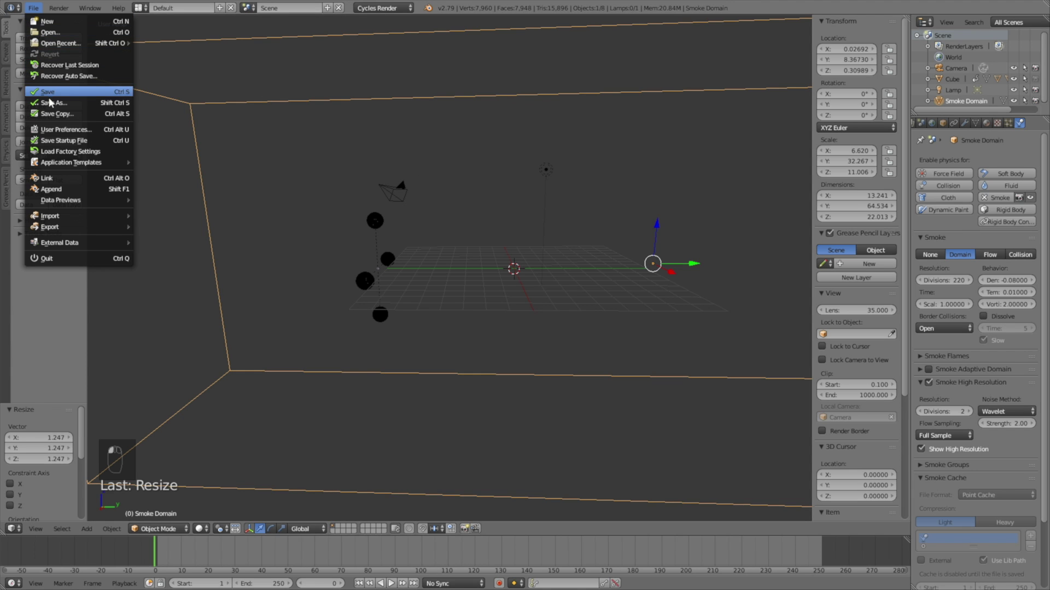
{"action": "left_click", "coordinate": [48, 98]}
{"action": "left_click", "coordinate": [174, 49]}
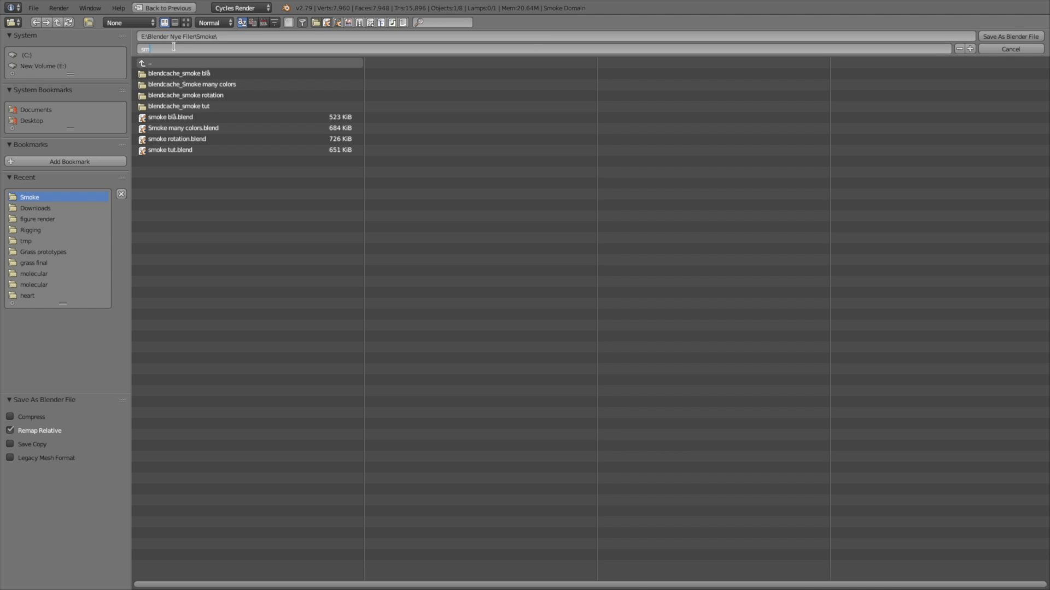
{"action": "key", "text": "Return"}
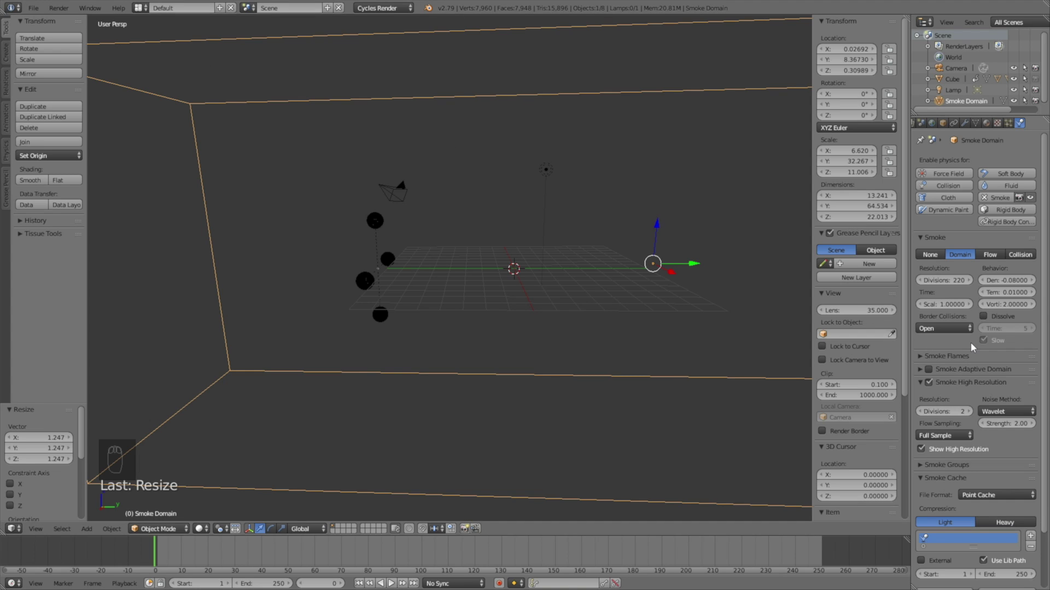
Step: Set the smoke cache end frame to 100, bake the simulation, and start playback
{"action": "scroll", "coordinate": [970, 342], "scroll_direction": "down", "scroll_amount": 3}
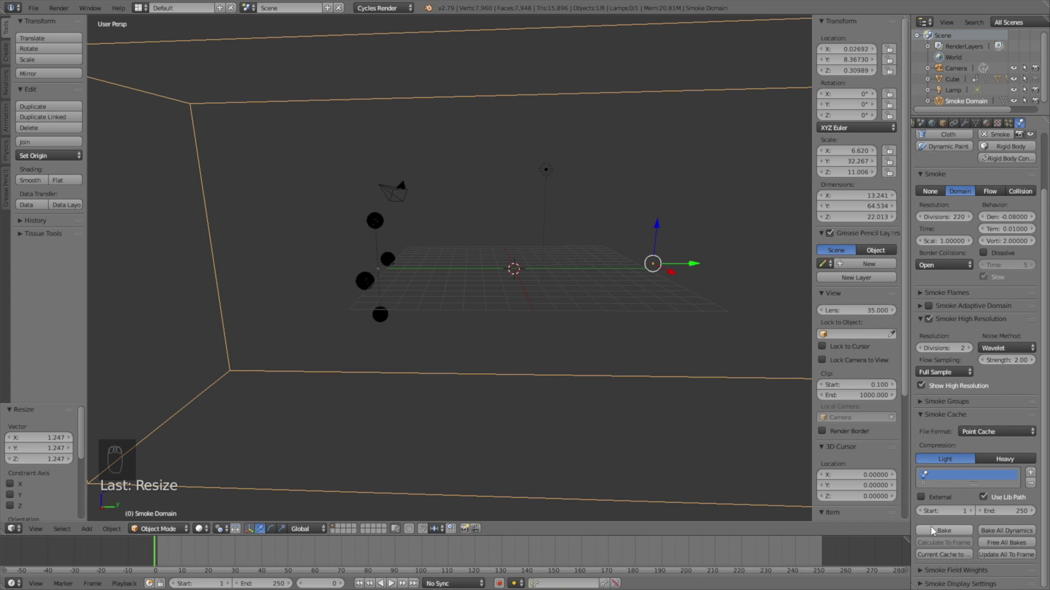
{"action": "left_click", "coordinate": [996, 513]}
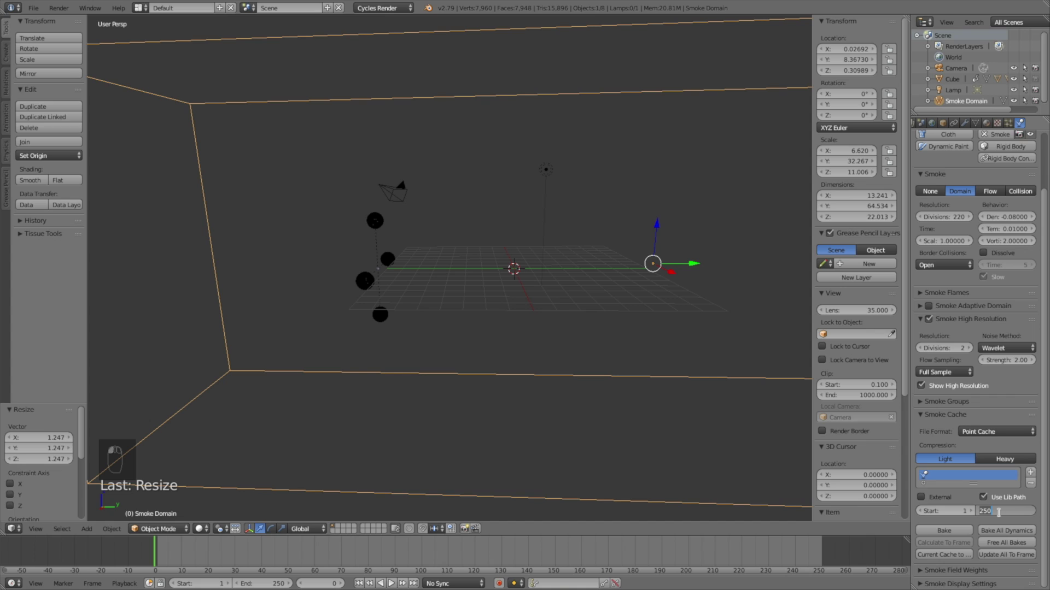
{"action": "type", "text": "100"}
{"action": "key", "text": "Return"}
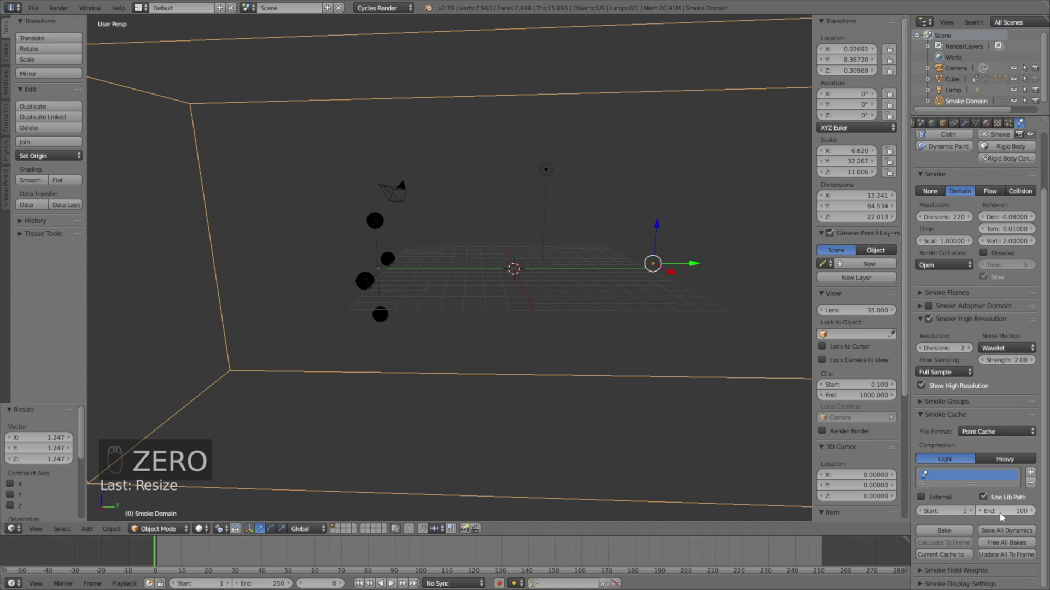
{"action": "left_click", "coordinate": [956, 528]}
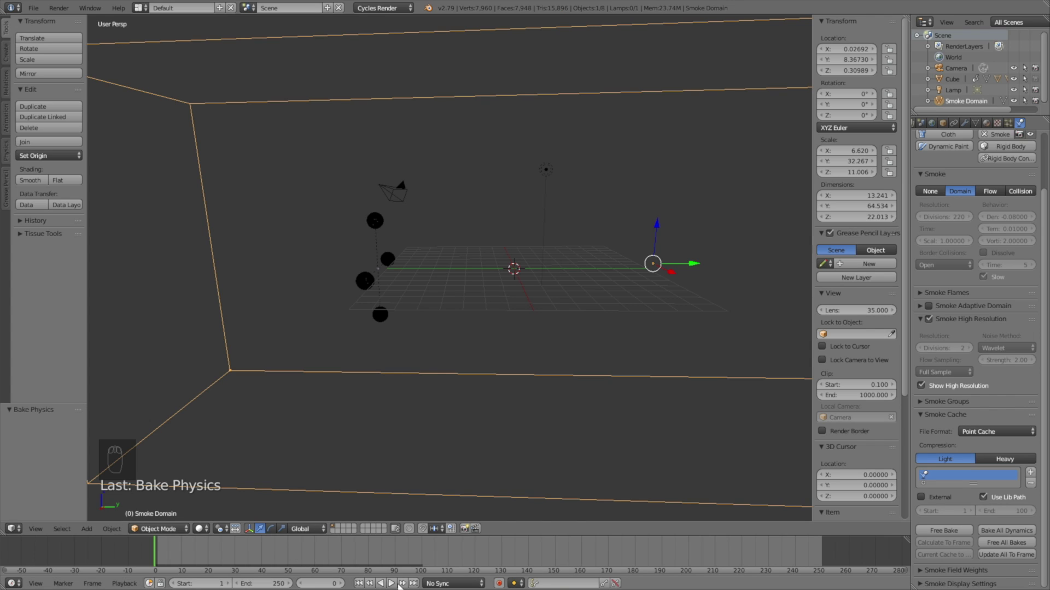
{"action": "left_click", "coordinate": [391, 584]}
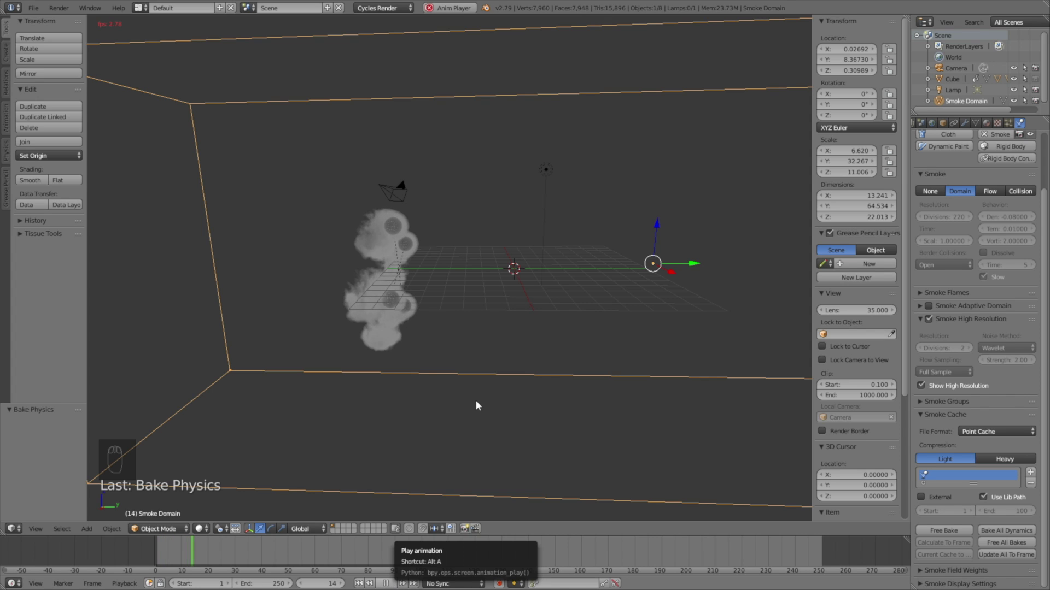
Step: Orbit to a front elevated angle during playback, stop it, and jump to frame 81
{"action": "middle_click_drag", "start_coordinate": [462, 389], "coordinate": [604, 369]}
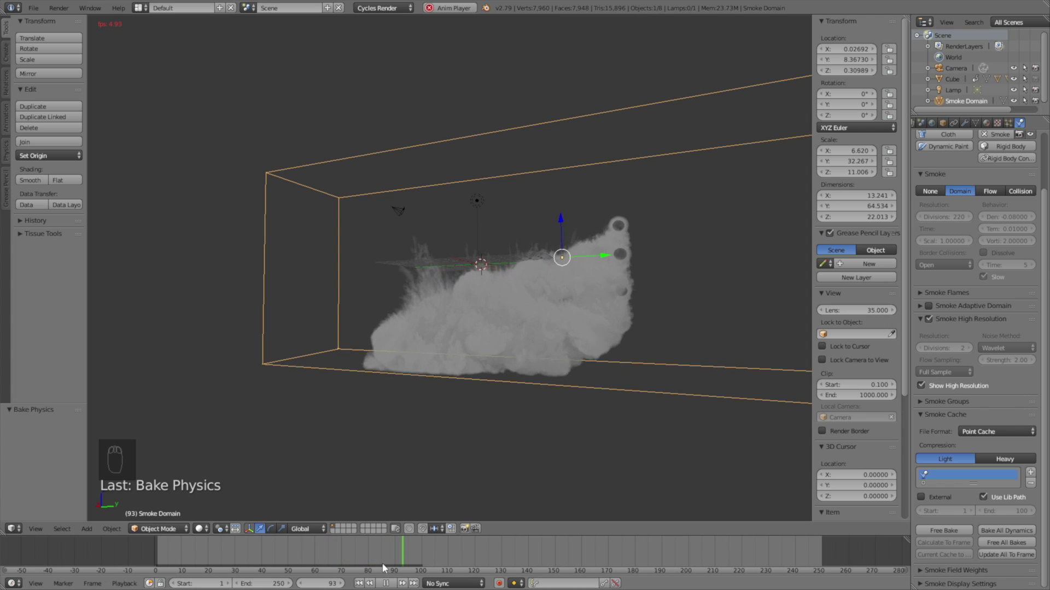
{"action": "left_click", "coordinate": [386, 583]}
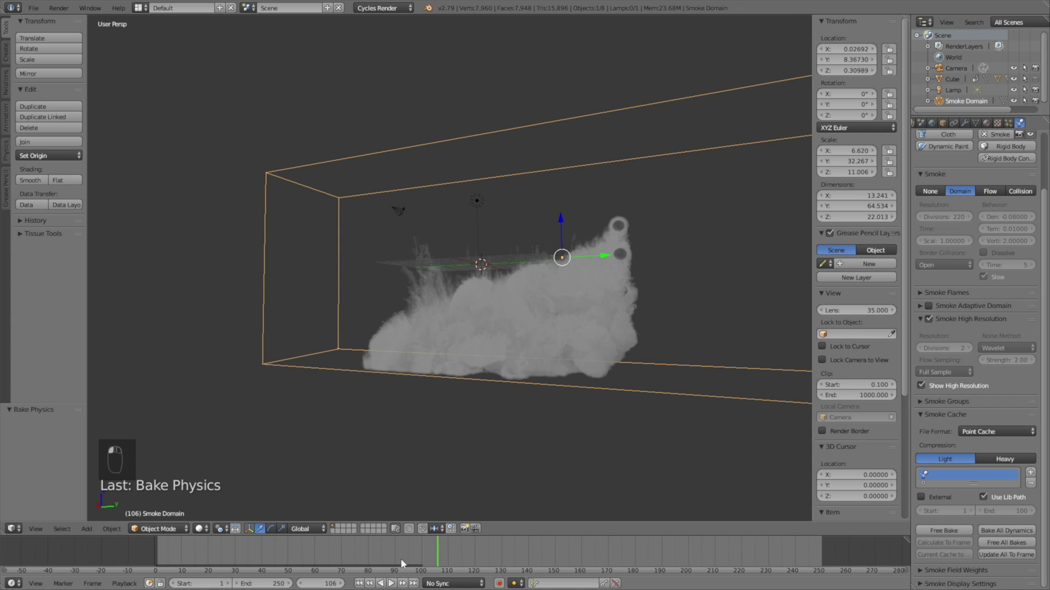
{"action": "left_click", "coordinate": [370, 549]}
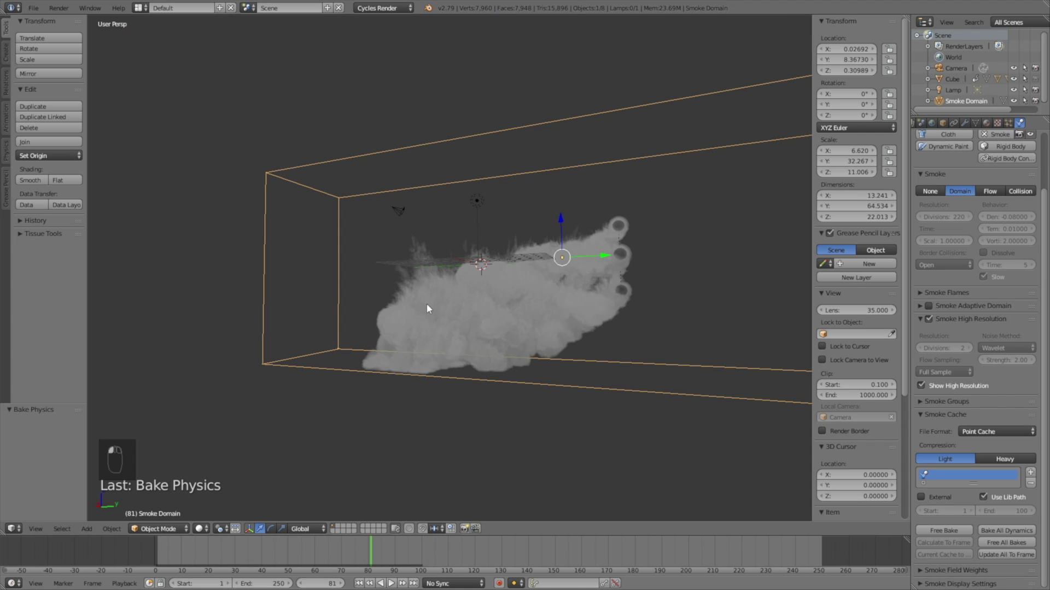
{"action": "left_click", "coordinate": [476, 200]}
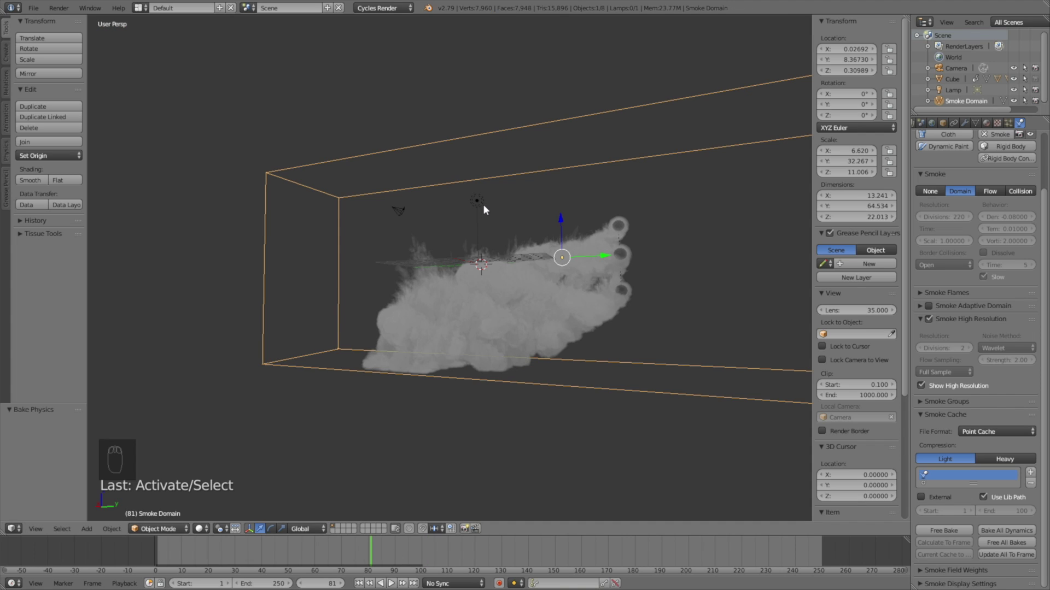
Step: Turn the lamp into a Sun lamp using nodes, with emission strength 7
{"action": "left_click", "coordinate": [476, 201]}
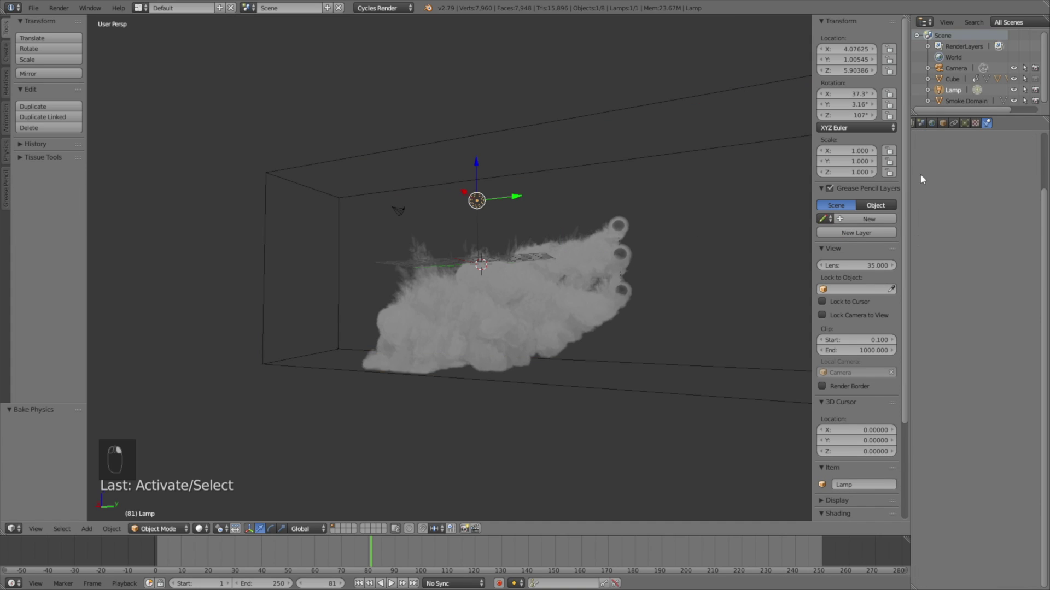
{"action": "left_click", "coordinate": [966, 123]}
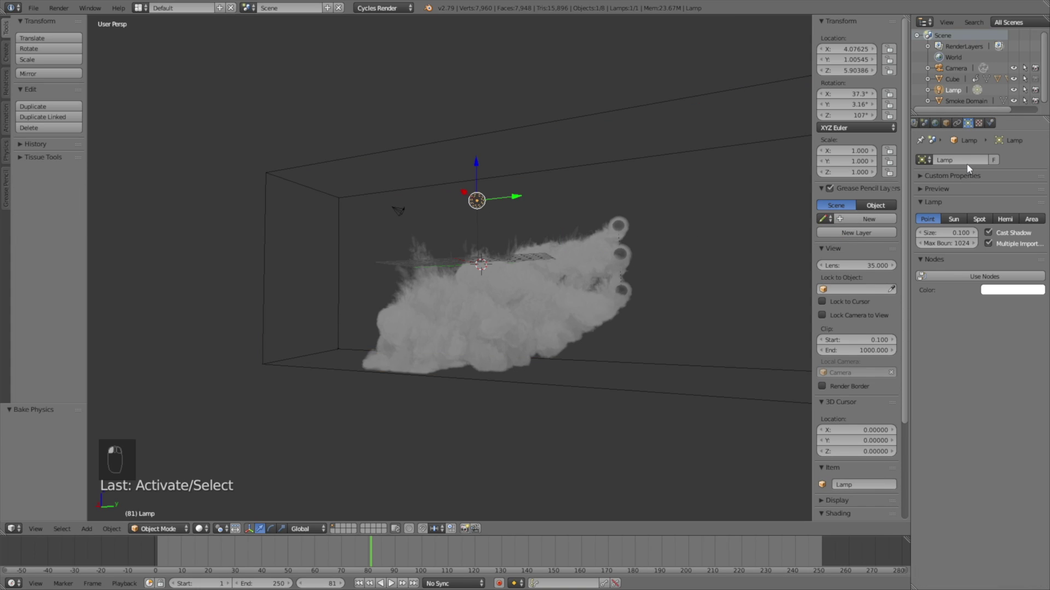
{"action": "left_click", "coordinate": [955, 220]}
{"action": "left_click", "coordinate": [947, 230]}
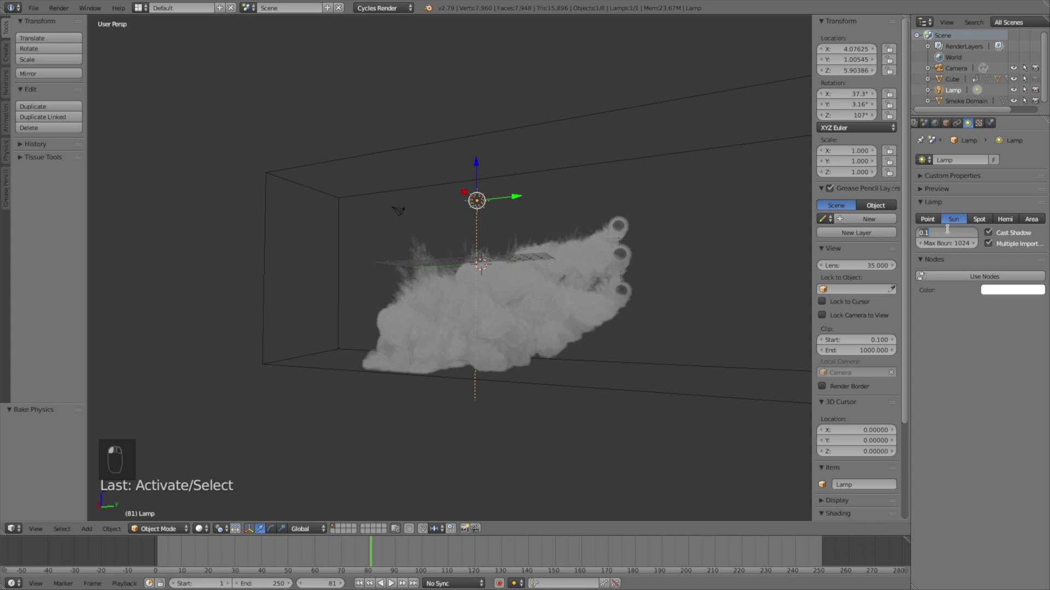
{"action": "left_click", "coordinate": [967, 276]}
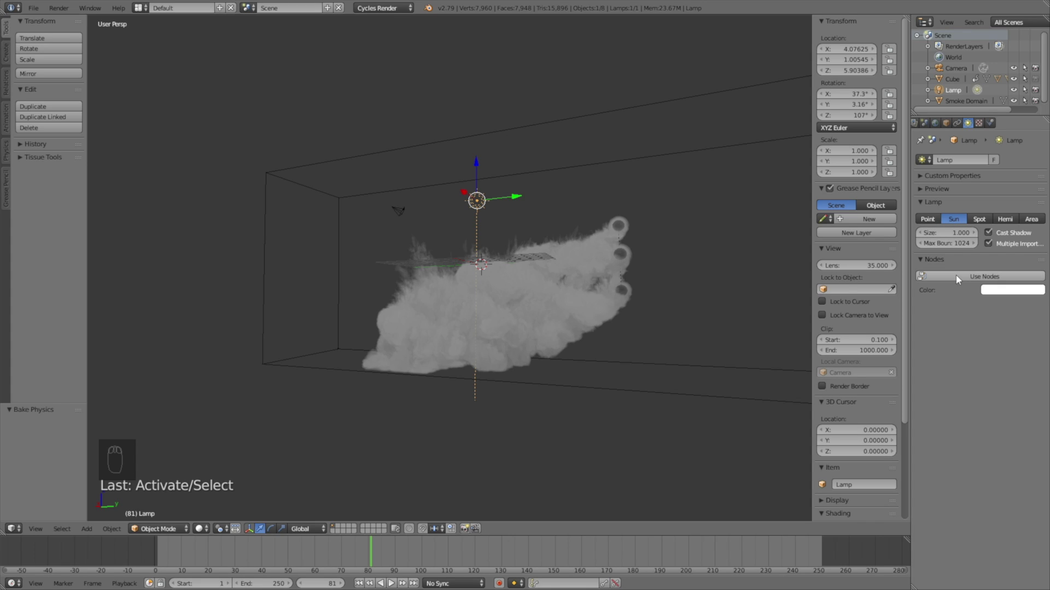
{"action": "left_click", "coordinate": [995, 310]}
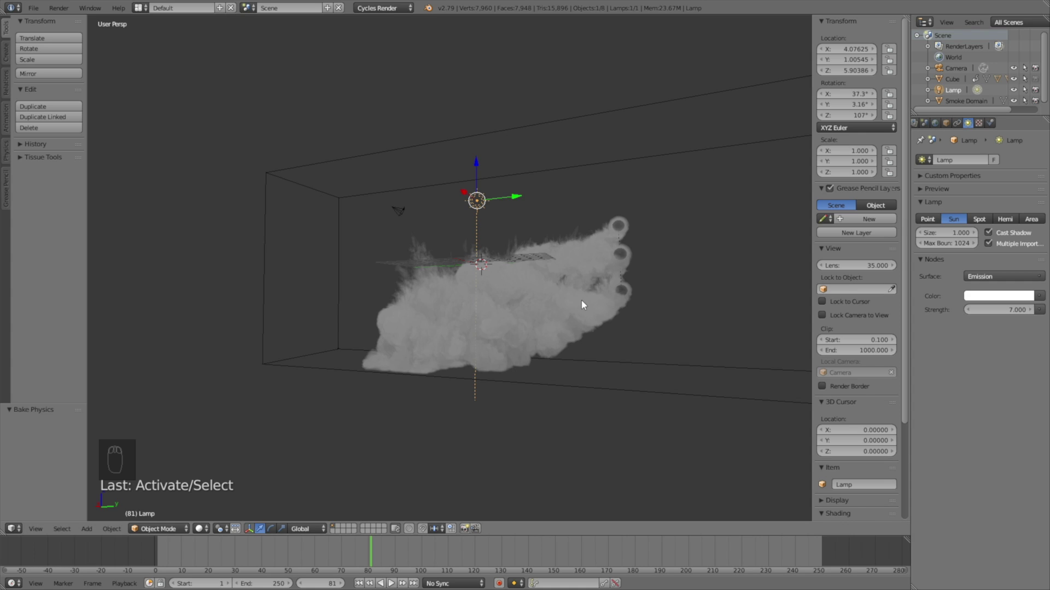
Step: At frame 103, move the sun lamp high up and away and rotate it
{"action": "scroll", "coordinate": [573, 301], "scroll_direction": "down", "scroll_amount": 2}
{"action": "left_click_drag", "start_coordinate": [411, 546], "coordinate": [430, 543]}
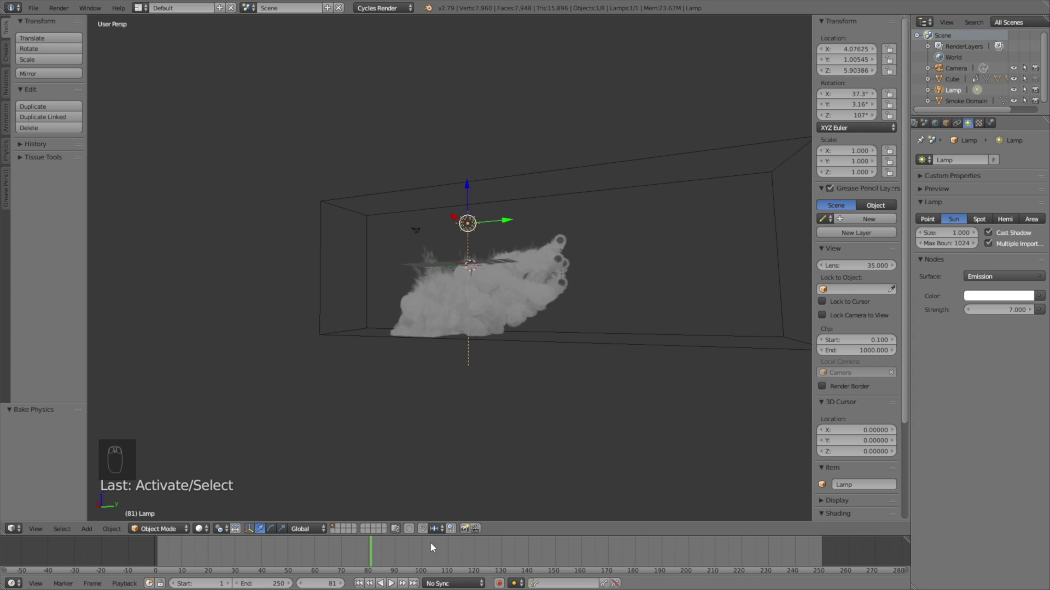
{"action": "middle_click_drag", "start_coordinate": [467, 381], "coordinate": [565, 415]}
{"action": "key", "text": "g"}
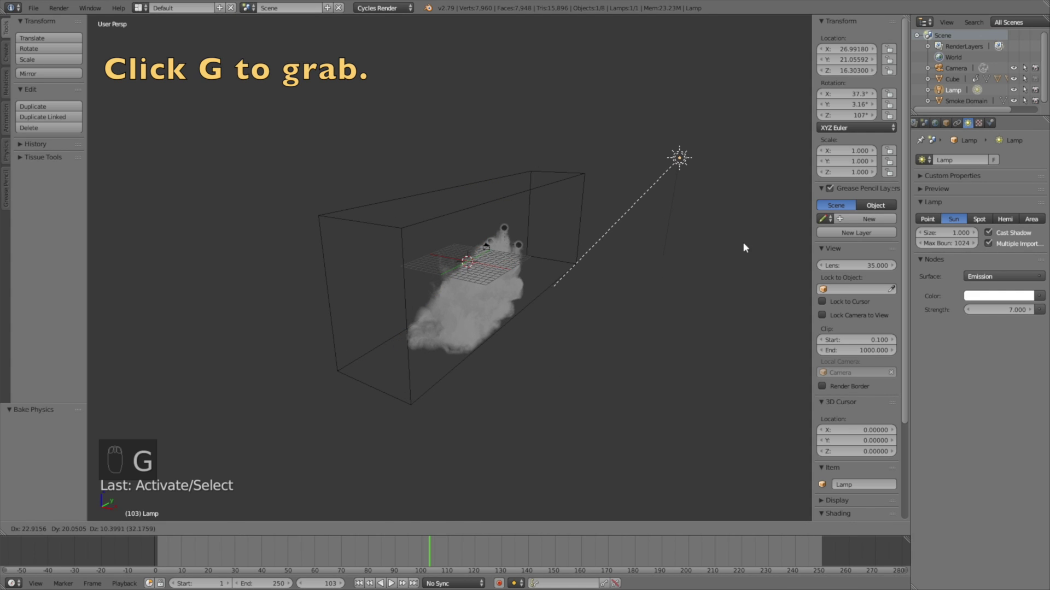
{"action": "left_click", "coordinate": [743, 242]}
{"action": "middle_click_drag", "start_coordinate": [727, 235], "coordinate": [566, 385]}
{"action": "key", "text": "r"}
{"action": "left_click", "coordinate": [692, 266]}
Step: Reposition the lamp again and rotate it about 13° around the Z axis
{"action": "scroll", "coordinate": [563, 380], "scroll_direction": "down", "scroll_amount": 5}
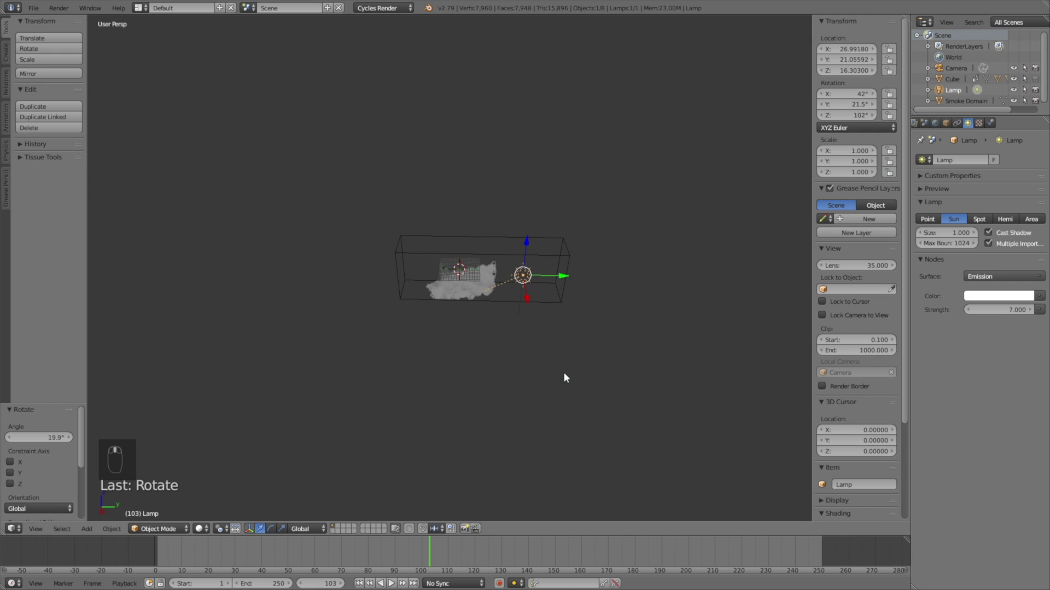
{"action": "key", "text": "g"}
{"action": "left_click", "coordinate": [666, 318]}
{"action": "middle_click_drag", "start_coordinate": [666, 318], "coordinate": [548, 333]}
{"action": "key", "text": "r"}
{"action": "key", "text": "z"}
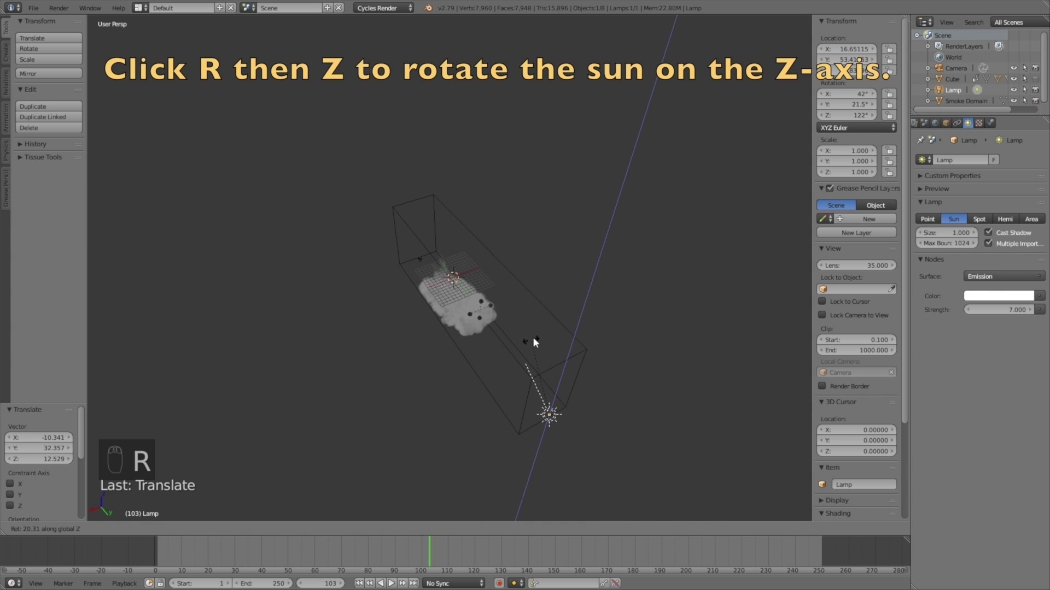
{"action": "left_click", "coordinate": [536, 340]}
{"action": "scroll", "coordinate": [552, 352], "scroll_direction": "up", "scroll_amount": 3}
{"action": "scroll", "coordinate": [557, 352], "scroll_direction": "up", "scroll_amount": 2}
{"action": "middle_click_drag", "start_coordinate": [552, 318], "coordinate": [556, 307]}
Step: Lighten the world background colour to mid grey and switch the viewport to rendered shading
{"action": "left_click", "coordinate": [936, 124]}
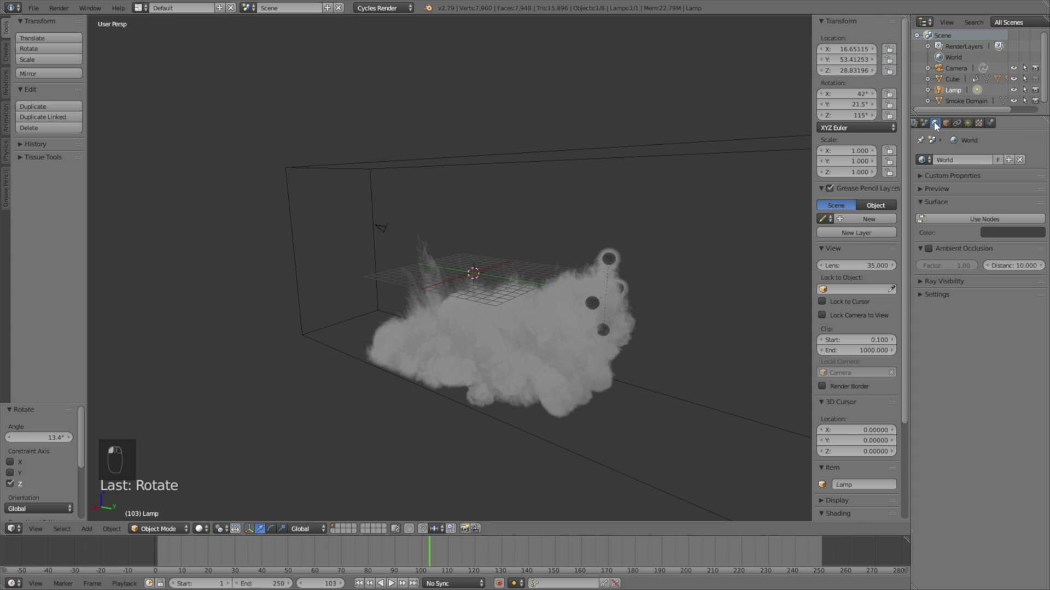
{"action": "left_click", "coordinate": [1001, 233]}
{"action": "left_click", "coordinate": [1035, 104]}
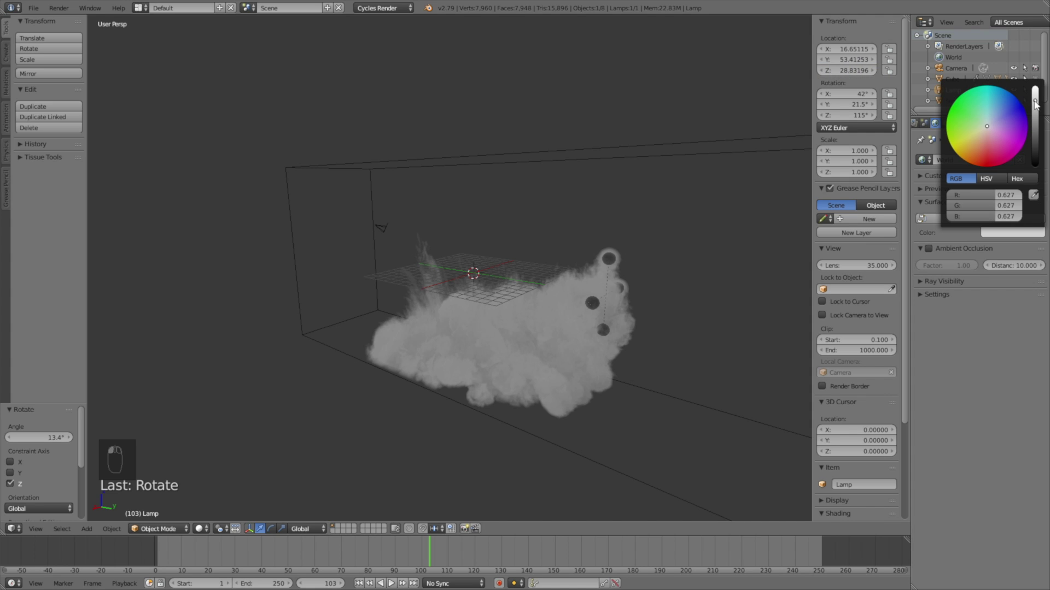
{"action": "left_click", "coordinate": [198, 534]}
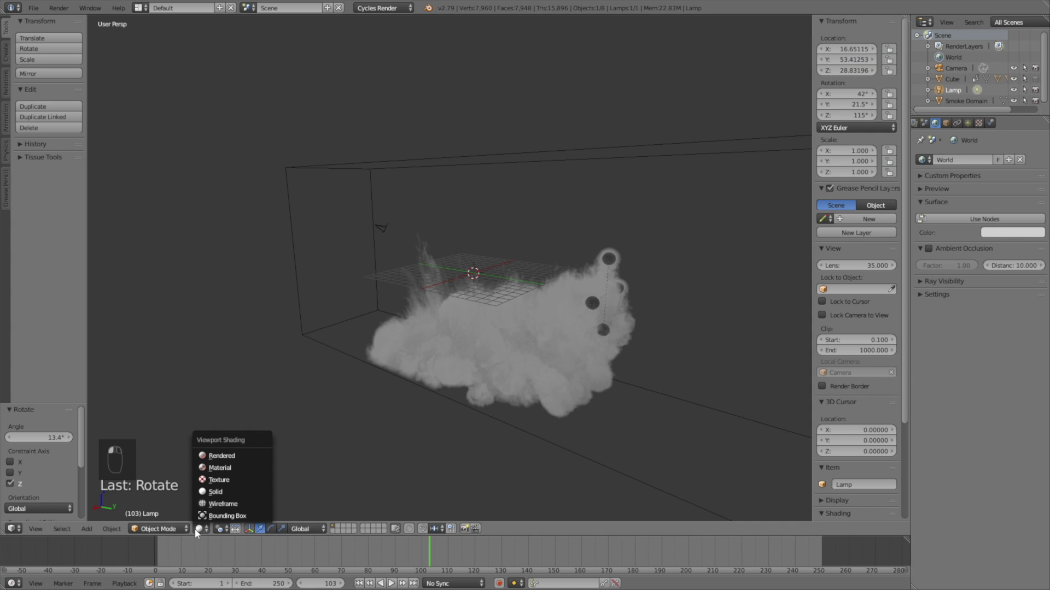
{"action": "left_click", "coordinate": [237, 456]}
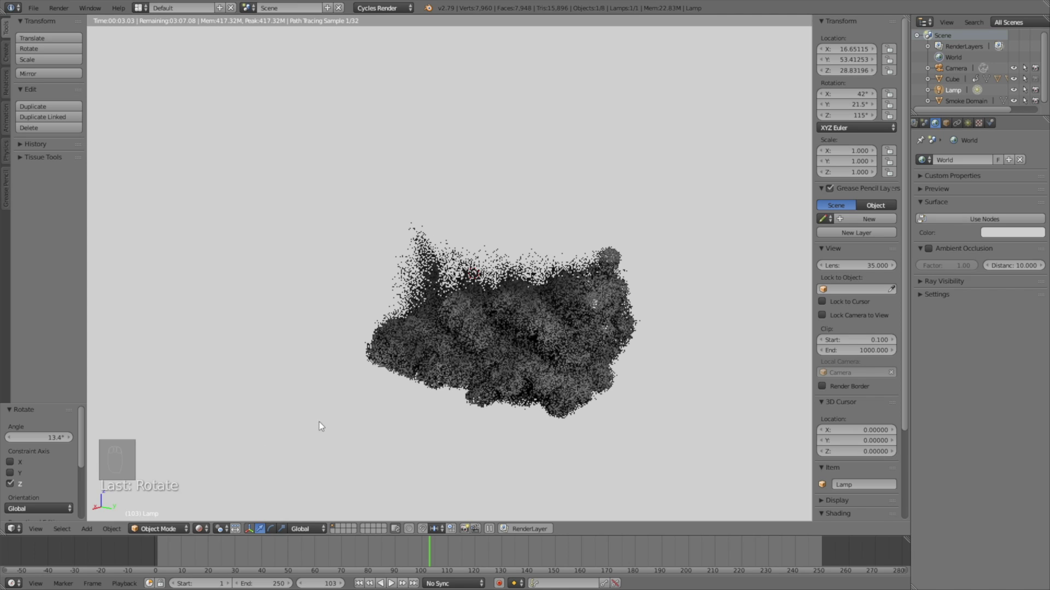
{"action": "scroll", "coordinate": [933, 129], "scroll_direction": "up", "scroll_amount": 2}
Step: Set the render device to GPU Compute, preview the smoke at frame 55, then return to solid shading
{"action": "left_click", "coordinate": [936, 124]}
{"action": "left_click", "coordinate": [992, 214]}
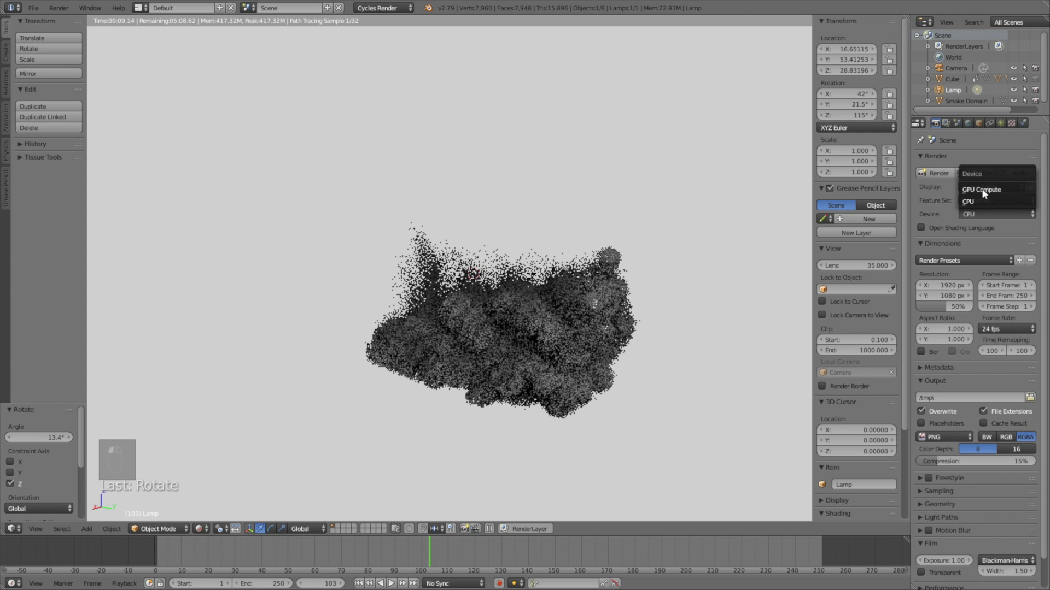
{"action": "left_click", "coordinate": [984, 202]}
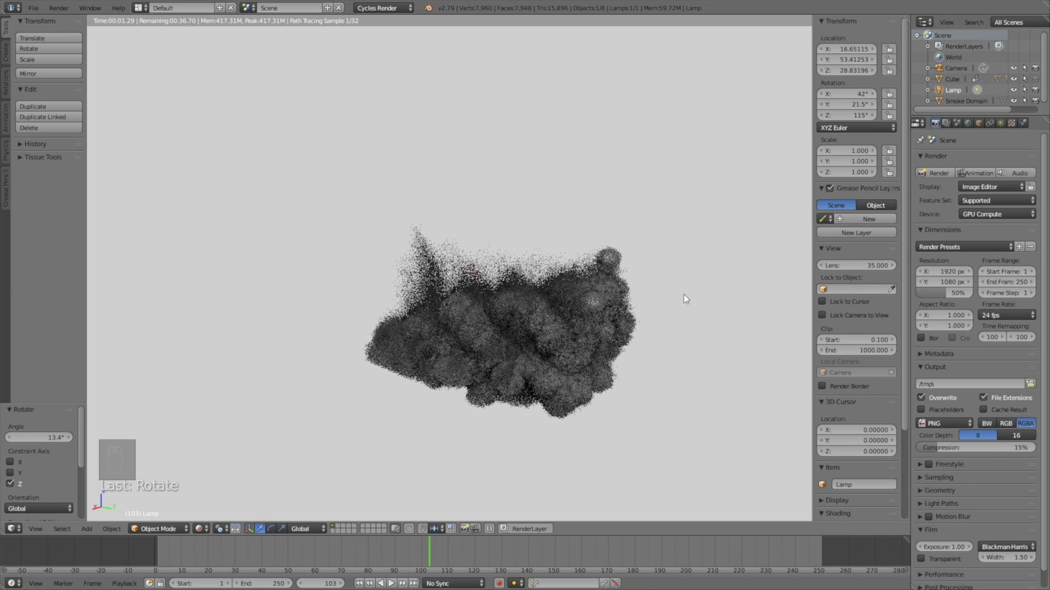
{"action": "middle_click_drag", "start_coordinate": [650, 297], "coordinate": [555, 289]}
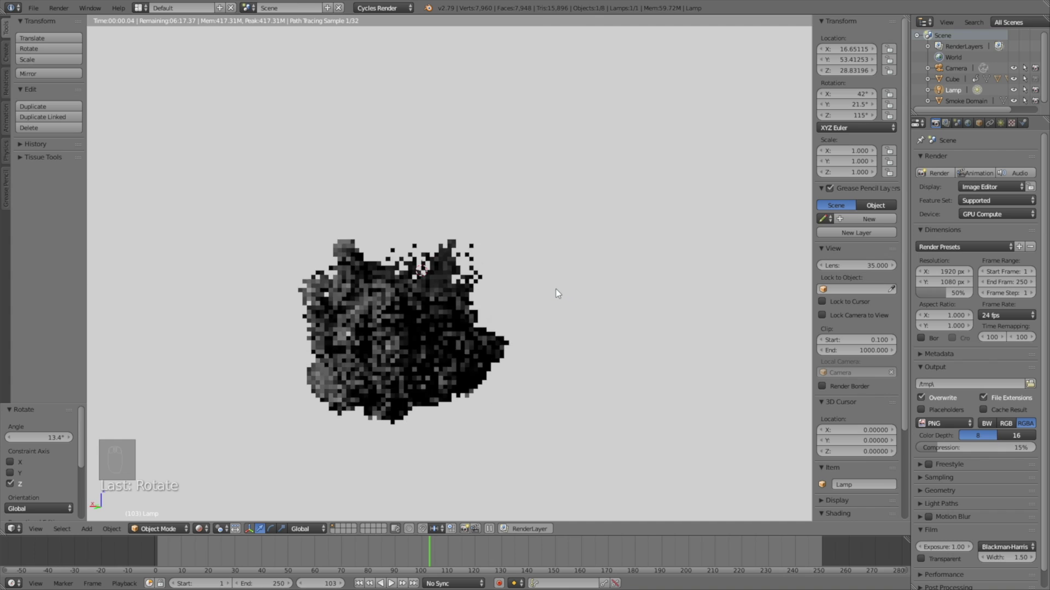
{"action": "left_click_drag", "start_coordinate": [315, 548], "coordinate": [301, 551]}
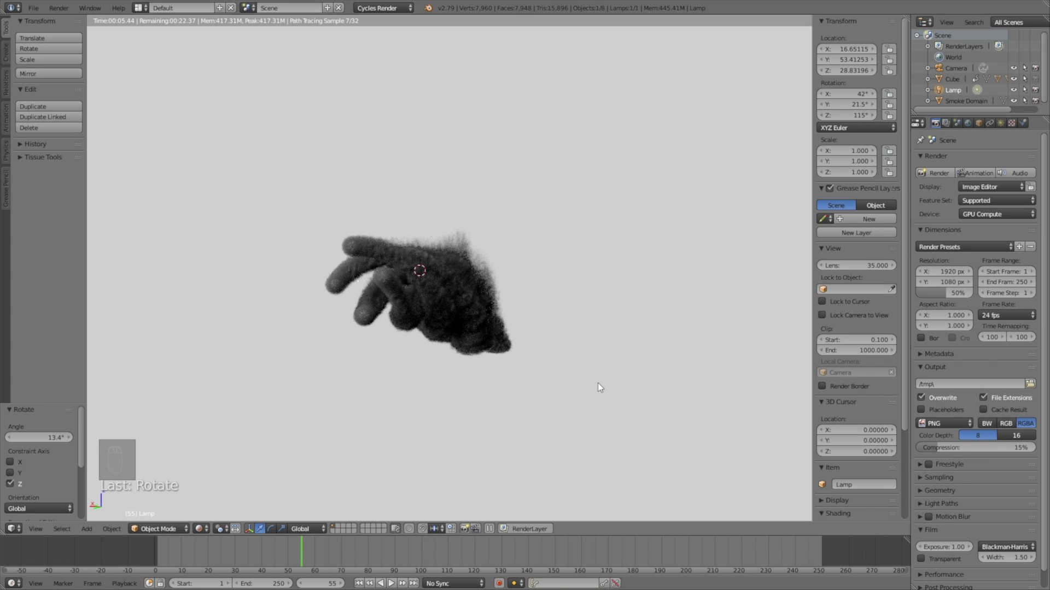
{"action": "middle_click_drag", "start_coordinate": [461, 361], "coordinate": [549, 322]}
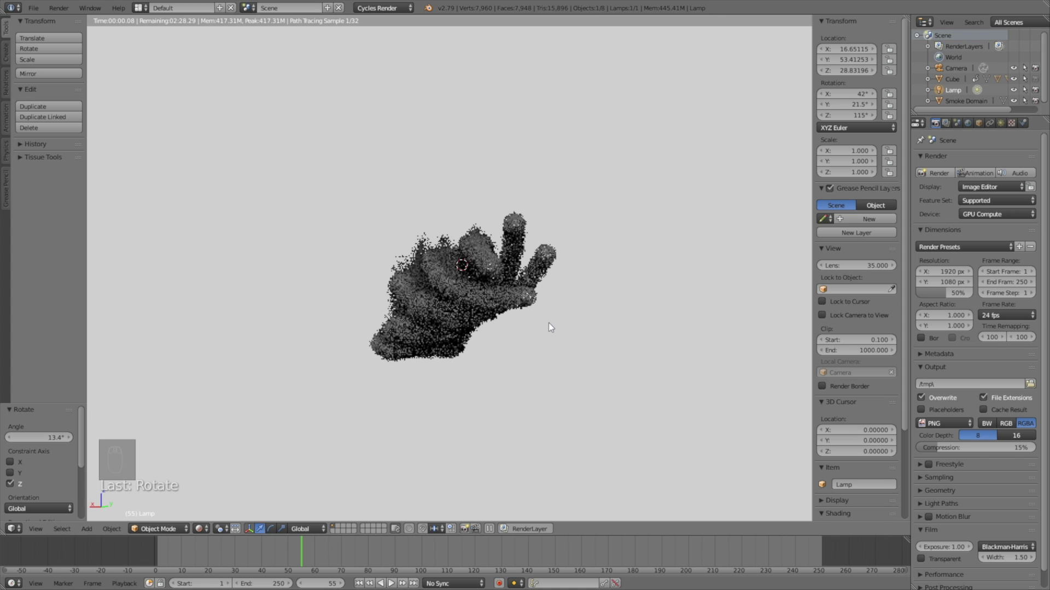
{"action": "scroll", "coordinate": [549, 323], "scroll_direction": "up", "scroll_amount": 2}
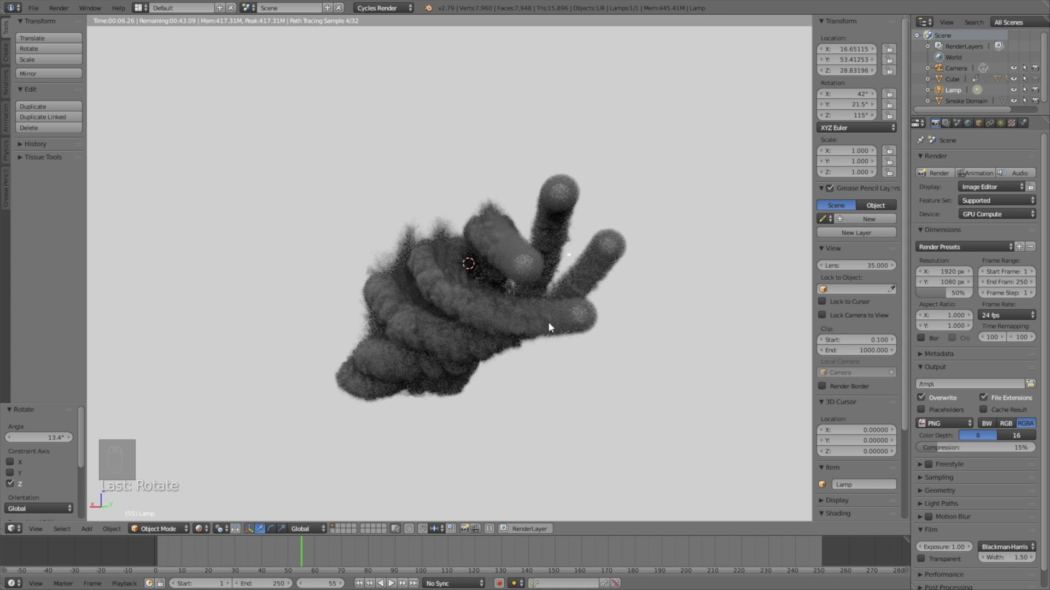
{"action": "key", "text": "shift+z"}
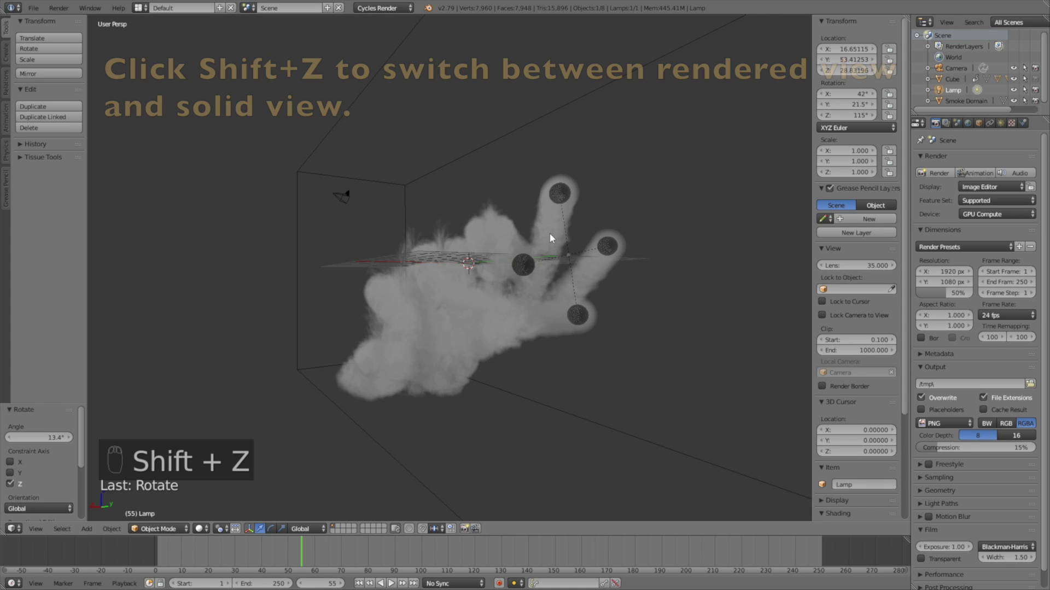
Step: Select the smoke domain and show its material nodes in a Node Editor beside the viewport
{"action": "right_click", "coordinate": [595, 87]}
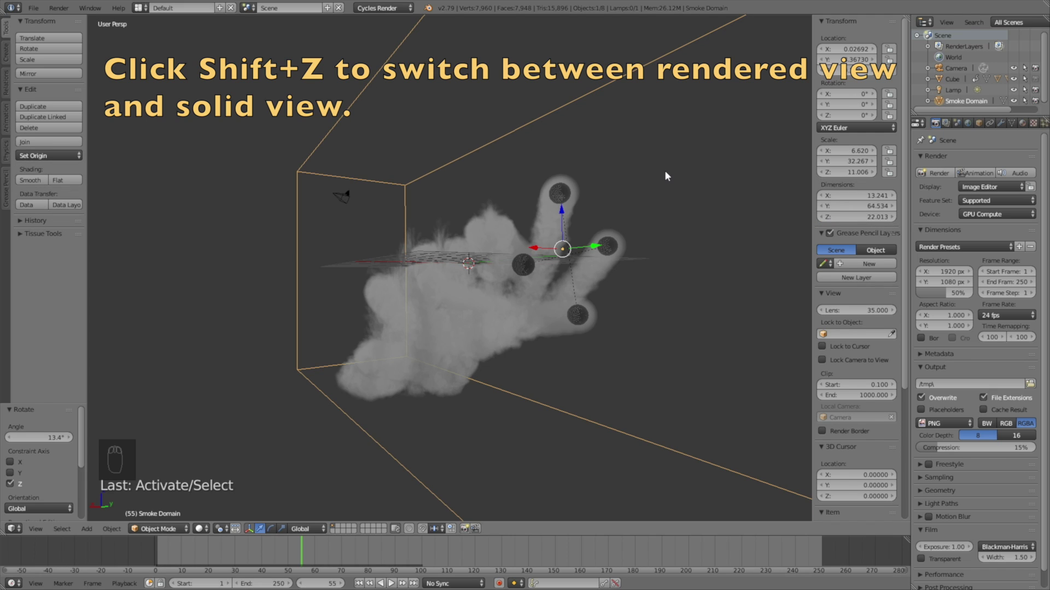
{"action": "key", "text": "n"}
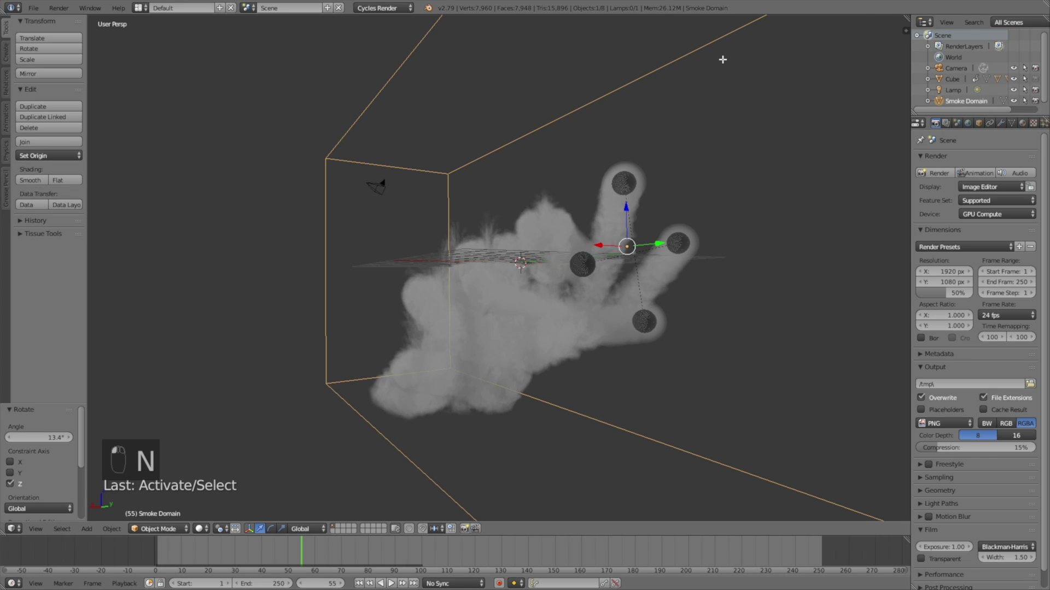
{"action": "left_click_drag", "start_coordinate": [905, 19], "coordinate": [551, 164]}
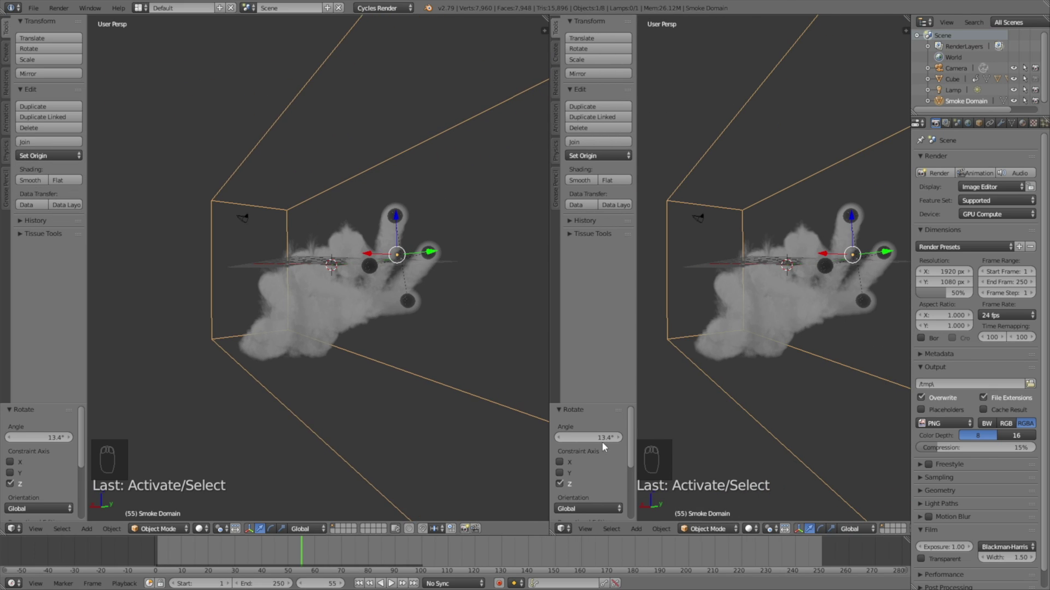
{"action": "left_click", "coordinate": [559, 530]}
{"action": "left_click", "coordinate": [579, 409]}
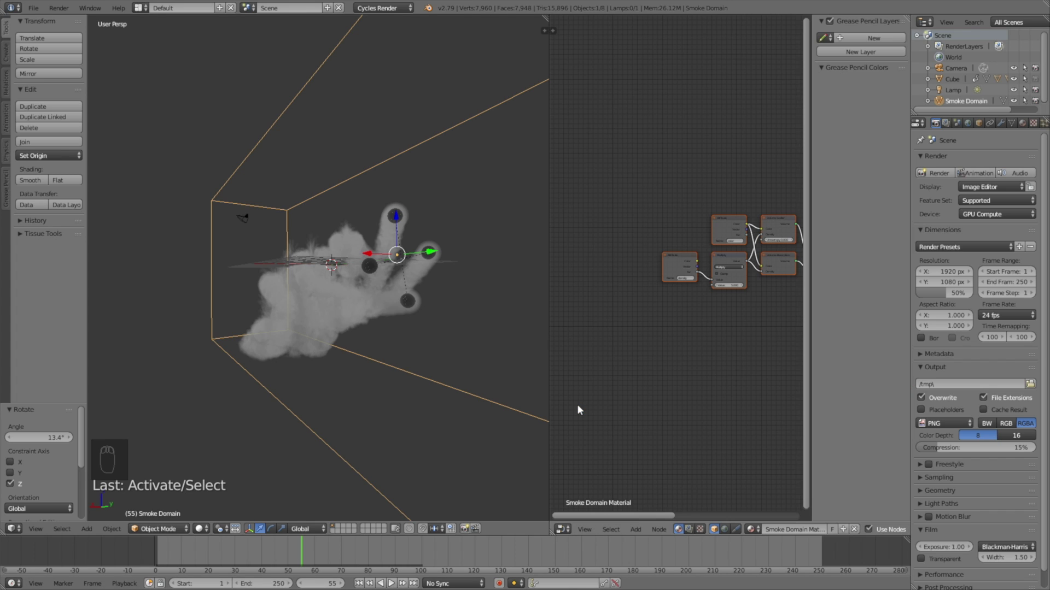
{"action": "middle_click_drag", "start_coordinate": [701, 305], "coordinate": [666, 305]}
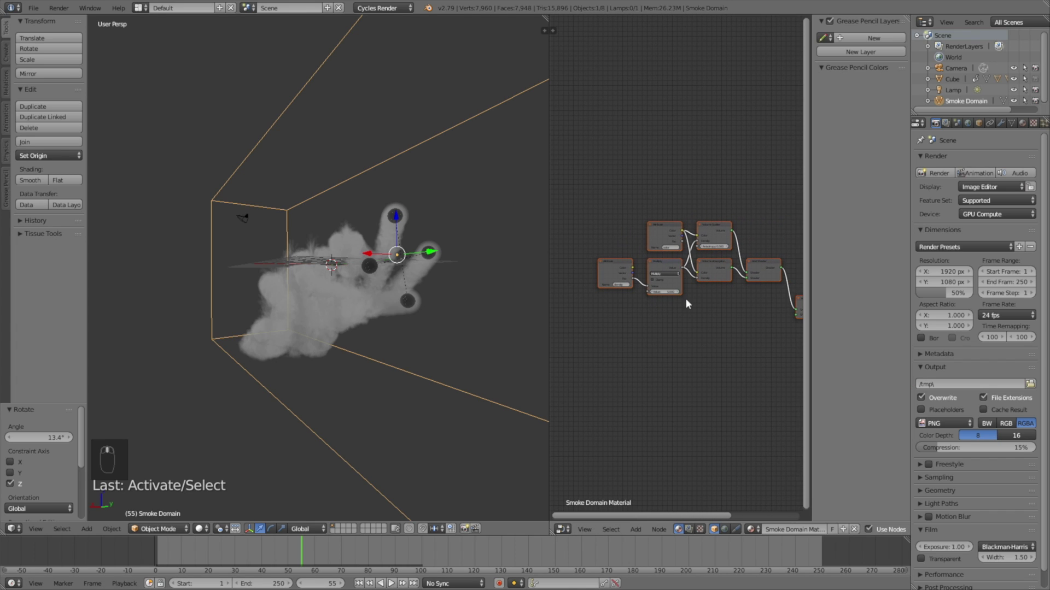
{"action": "scroll", "coordinate": [709, 290], "scroll_direction": "up", "scroll_amount": 5}
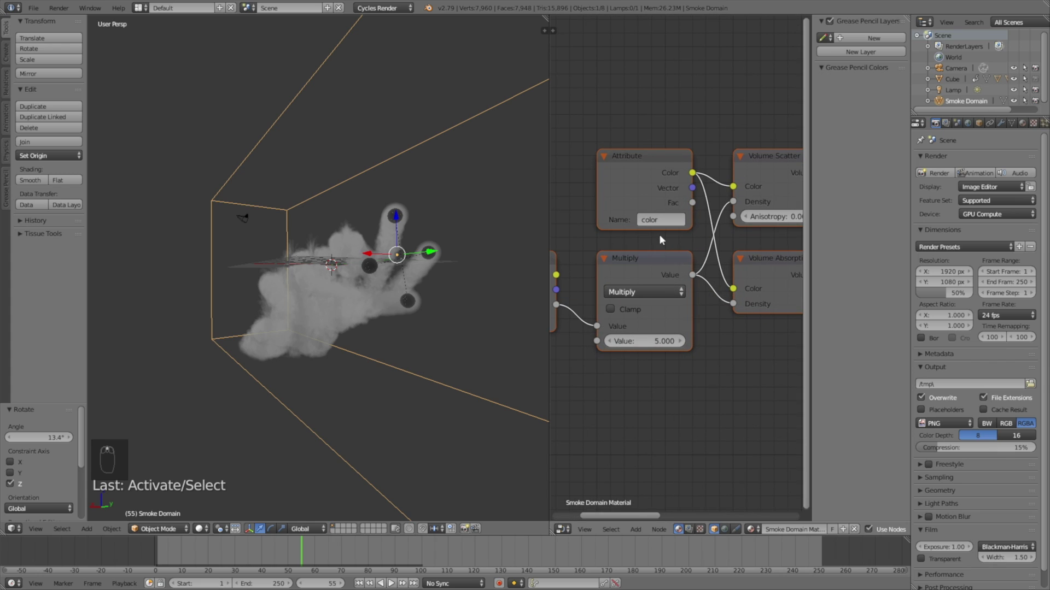
Step: Delete the Attribute node and preview the smoke with rendered shading
{"action": "left_click", "coordinate": [631, 153]}
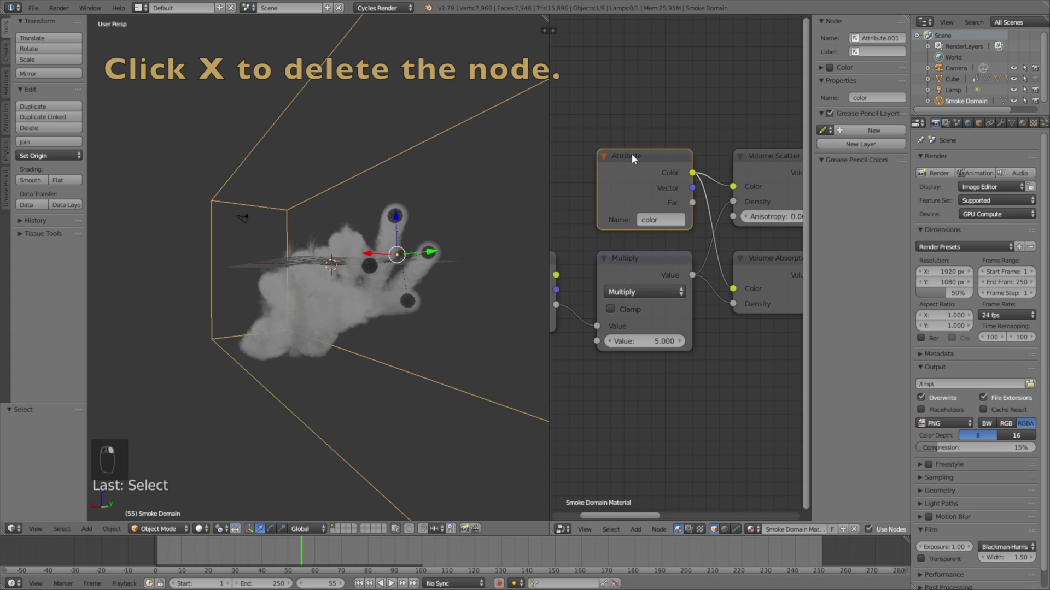
{"action": "key", "text": "x"}
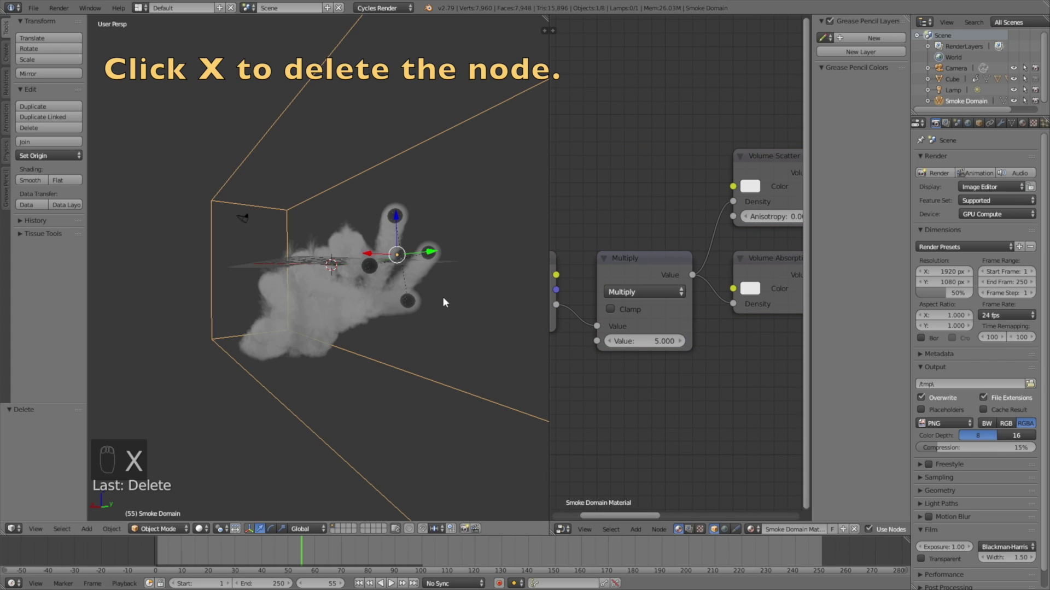
{"action": "key", "text": "shift+z"}
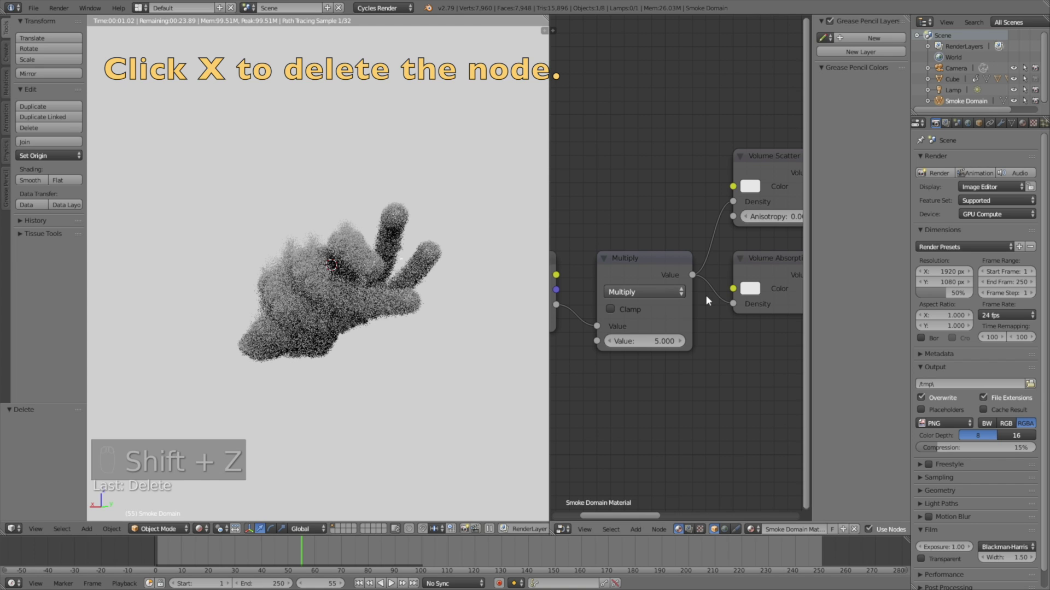
Step: Tint the Volume Absorption colour blue (0.197, 0.377, 0.952)
{"action": "left_click", "coordinate": [753, 294]}
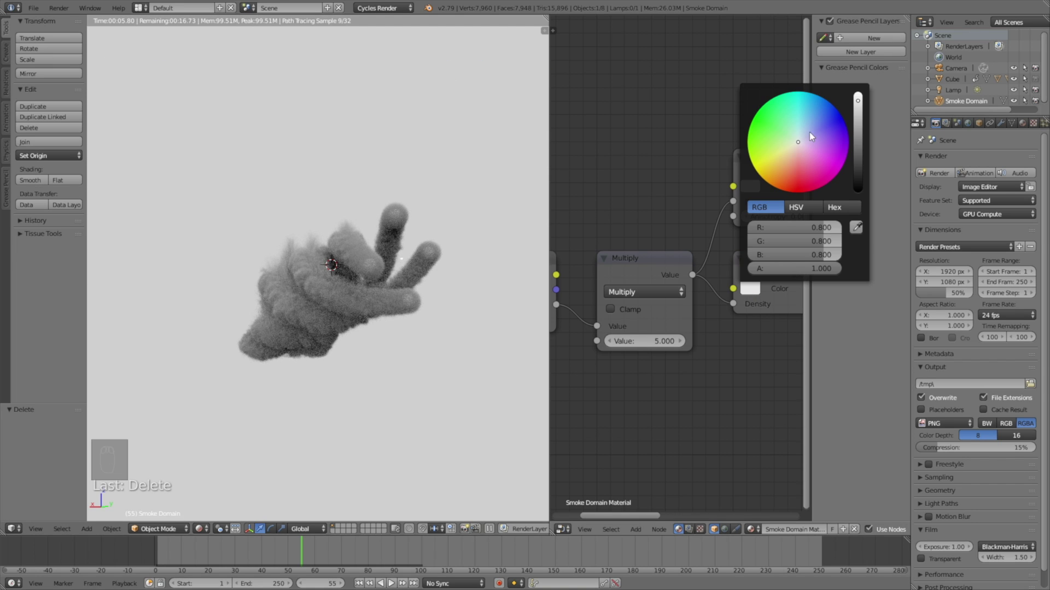
{"action": "left_click", "coordinate": [807, 135]}
{"action": "left_click_drag", "start_coordinate": [807, 135], "coordinate": [808, 130]}
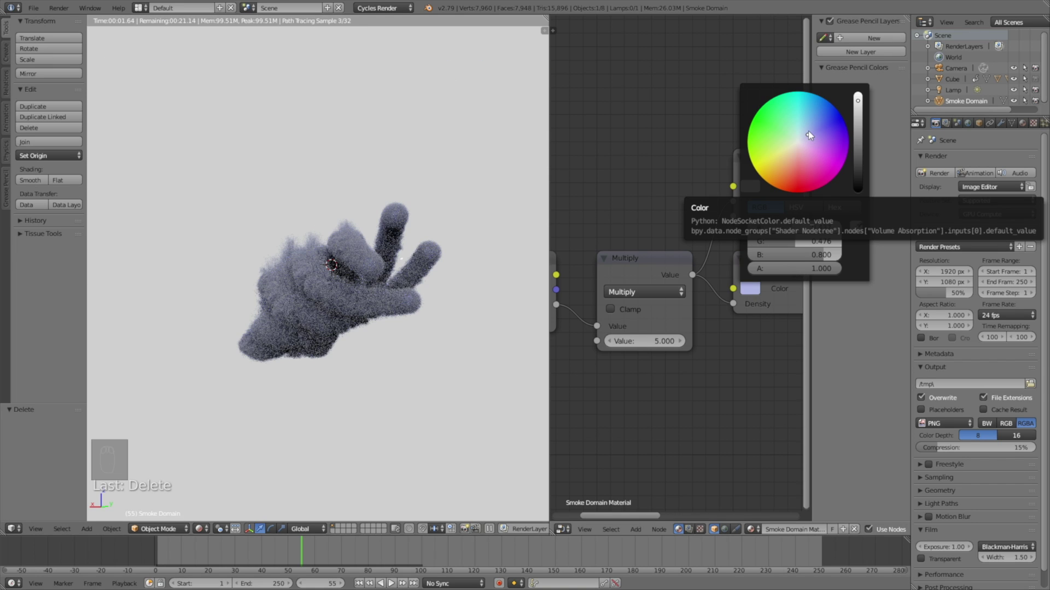
{"action": "left_click", "coordinate": [858, 97]}
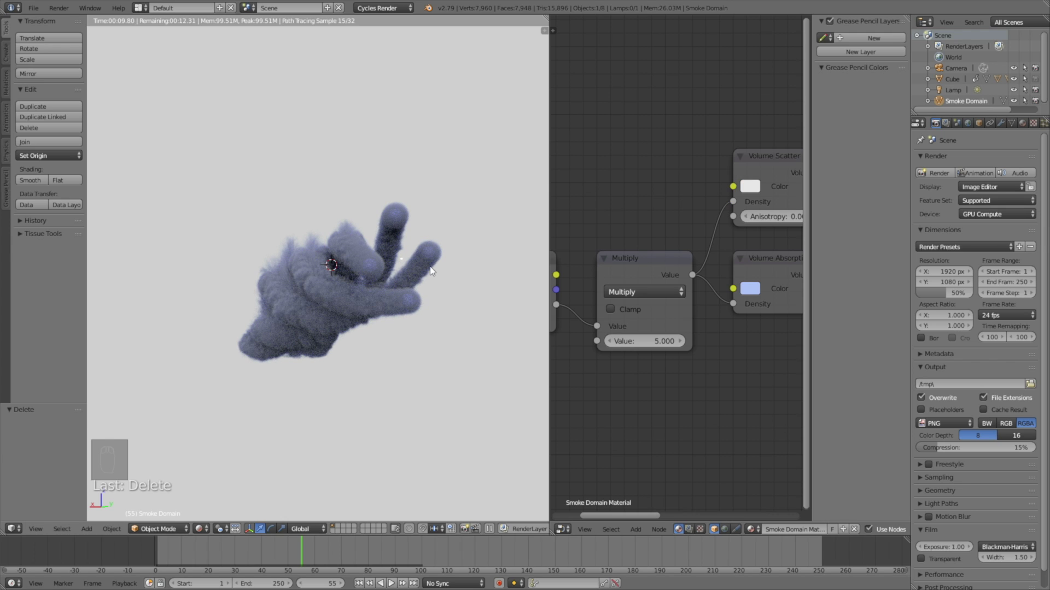
{"action": "middle_click_drag", "start_coordinate": [445, 281], "coordinate": [452, 294]}
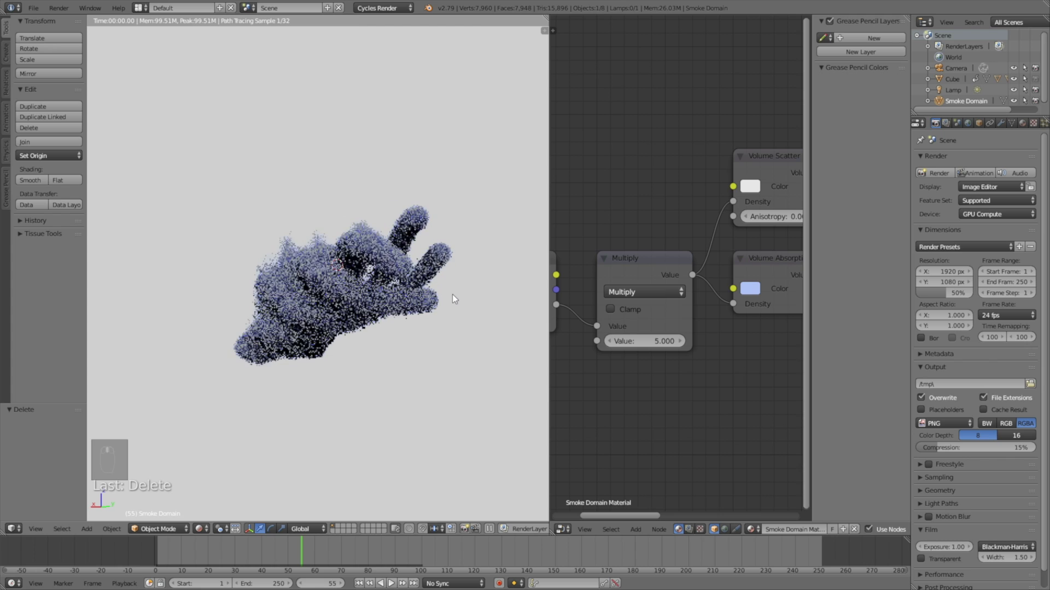
{"action": "left_click", "coordinate": [750, 288]}
{"action": "left_click", "coordinate": [813, 123]}
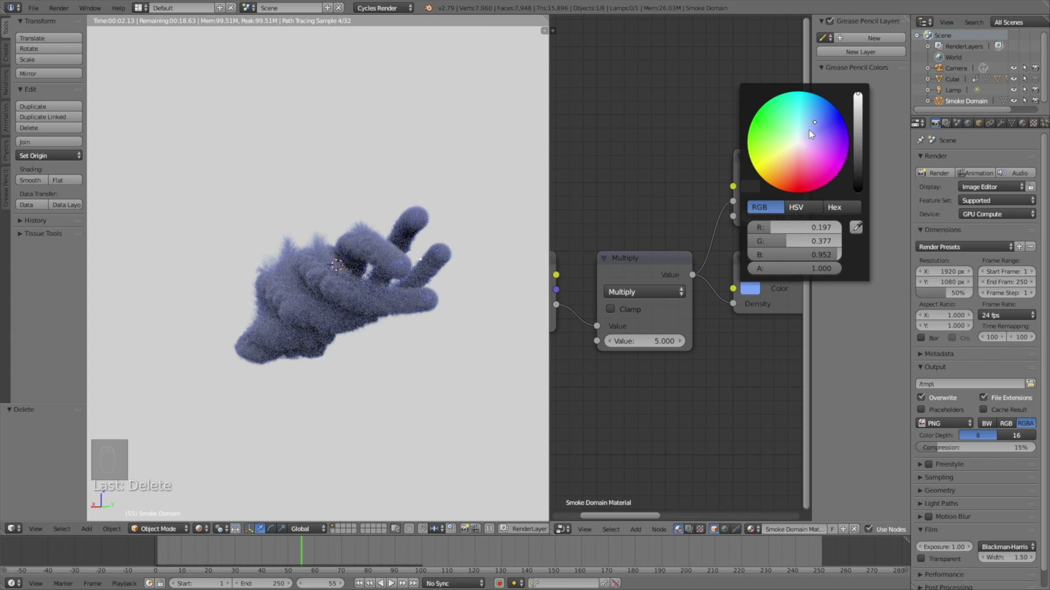
{"action": "left_click", "coordinate": [808, 129]}
Step: Back in solid shading, add a plane and lower it along the Z axis
{"action": "key", "text": "shift+z"}
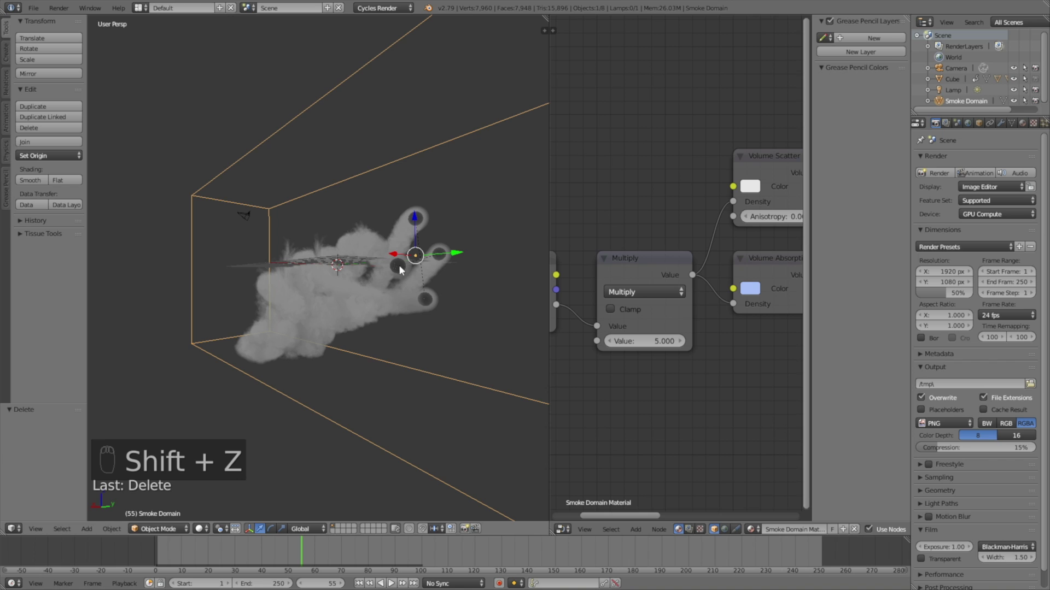
{"action": "middle_click_drag", "start_coordinate": [365, 323], "coordinate": [363, 317]}
{"action": "key", "text": "shift+a"}
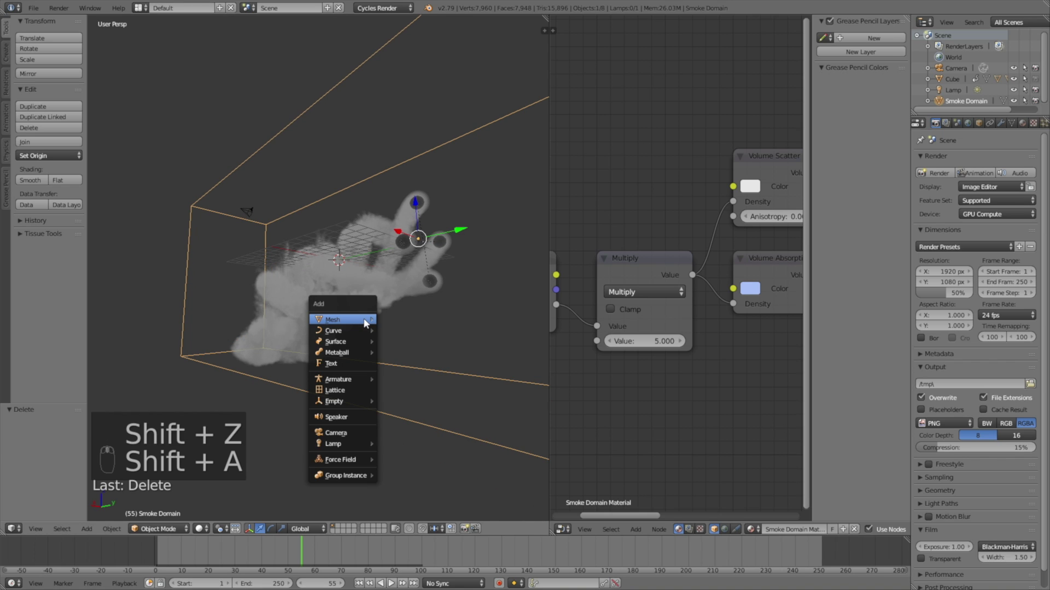
{"action": "mouse_move", "coordinate": [363, 319]}
{"action": "left_click", "coordinate": [407, 323]}
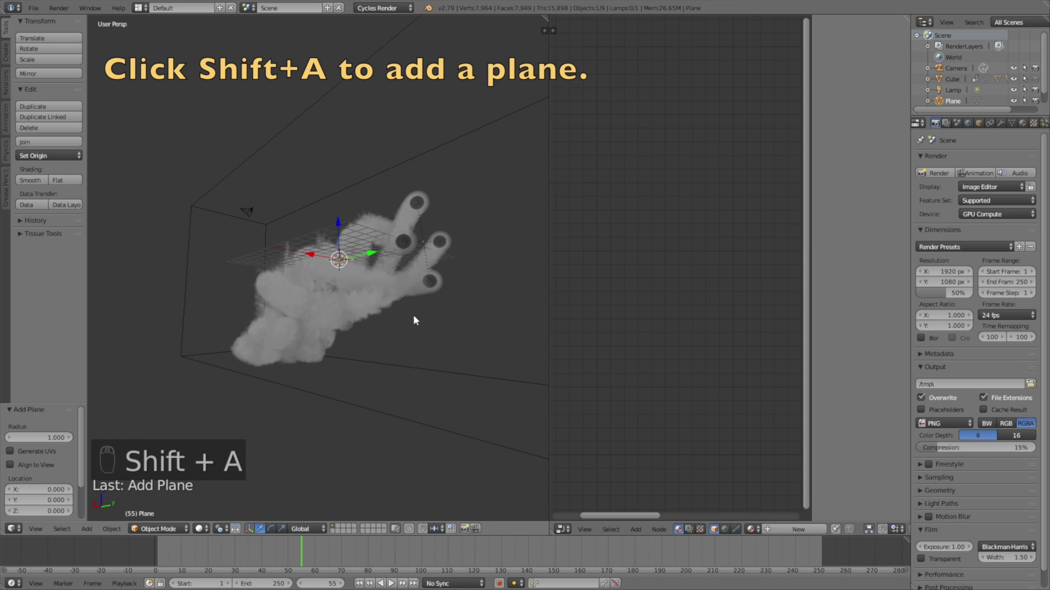
{"action": "key", "text": "g"}
{"action": "key", "text": "z"}
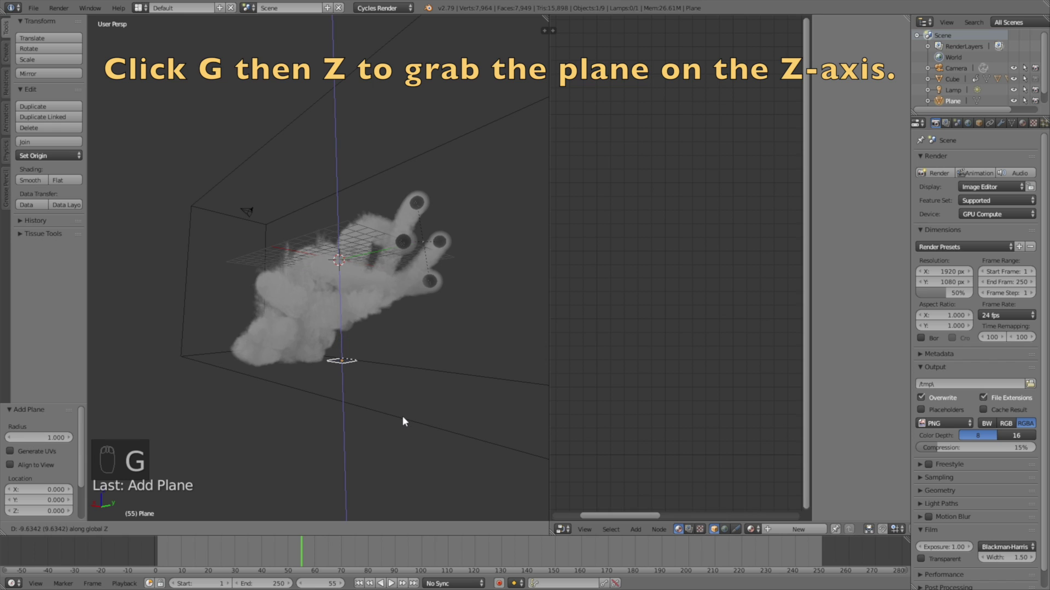
{"action": "left_click", "coordinate": [402, 415]}
Step: In side orthographic view, set the plane just beneath the smoke and scale it to 60.3
{"action": "key", "text": "KP_3"}
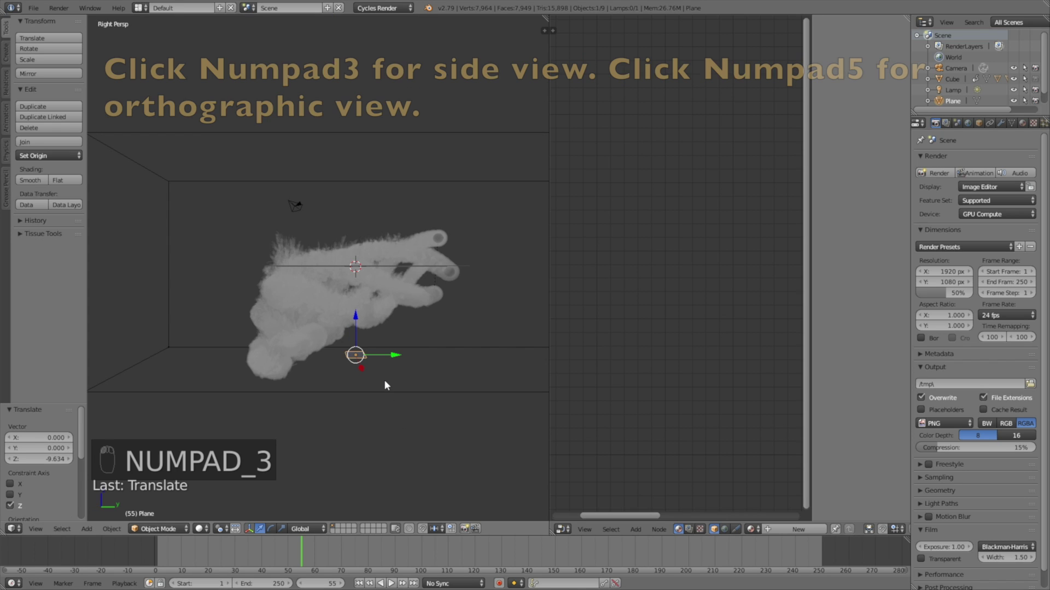
{"action": "key", "text": "KP_5"}
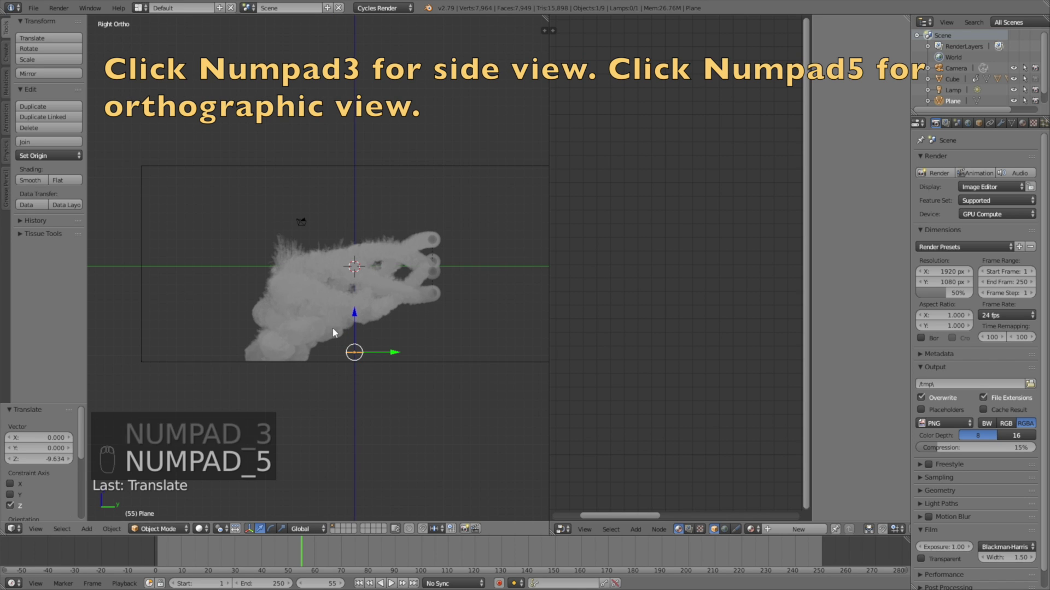
{"action": "key", "text": "g"}
{"action": "key", "text": "z"}
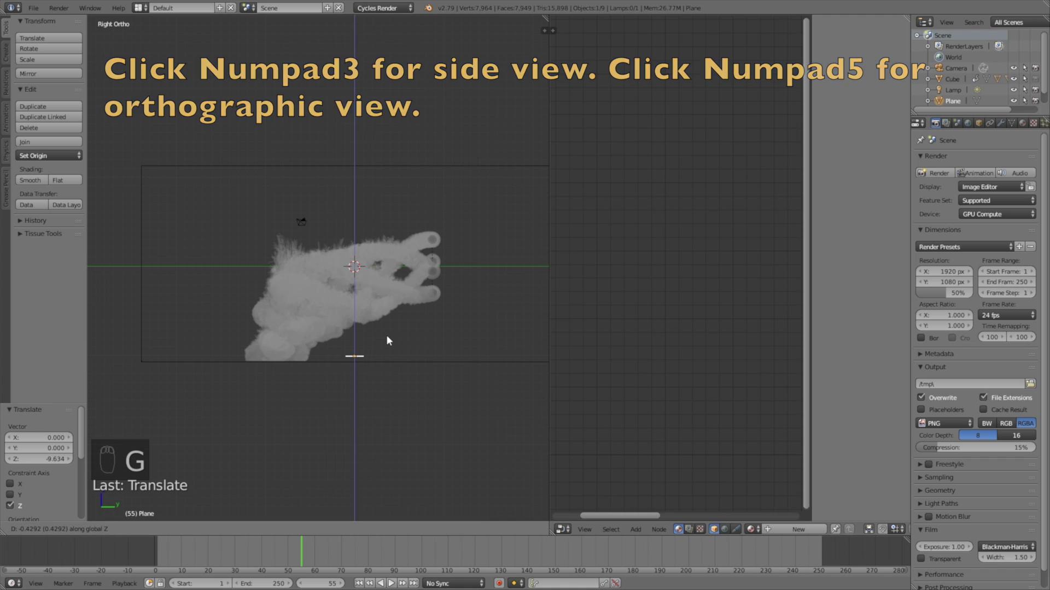
{"action": "left_click", "coordinate": [386, 343]}
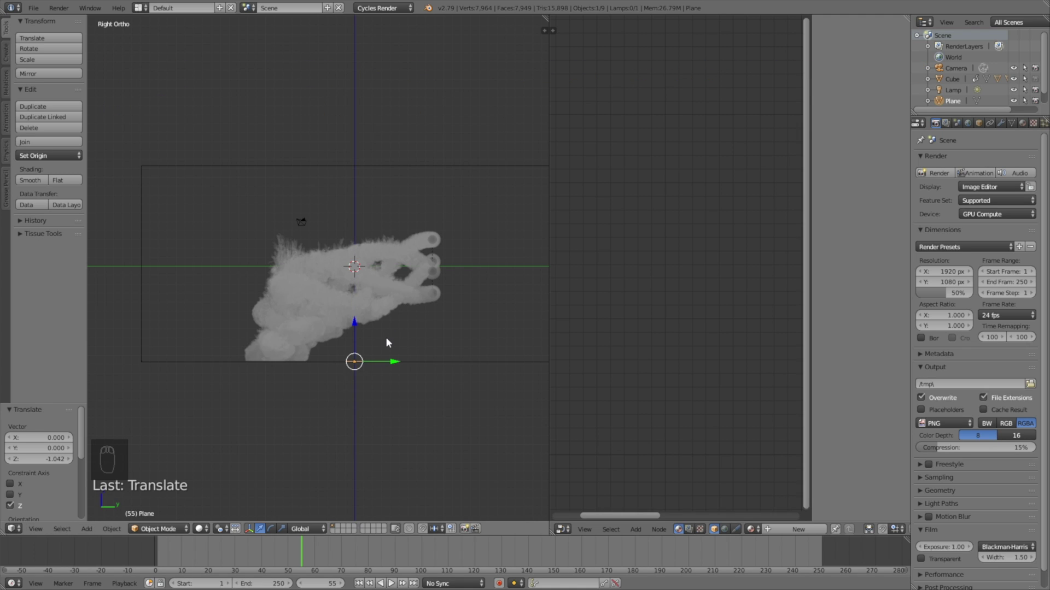
{"action": "middle_click_drag", "start_coordinate": [406, 342], "coordinate": [406, 347]}
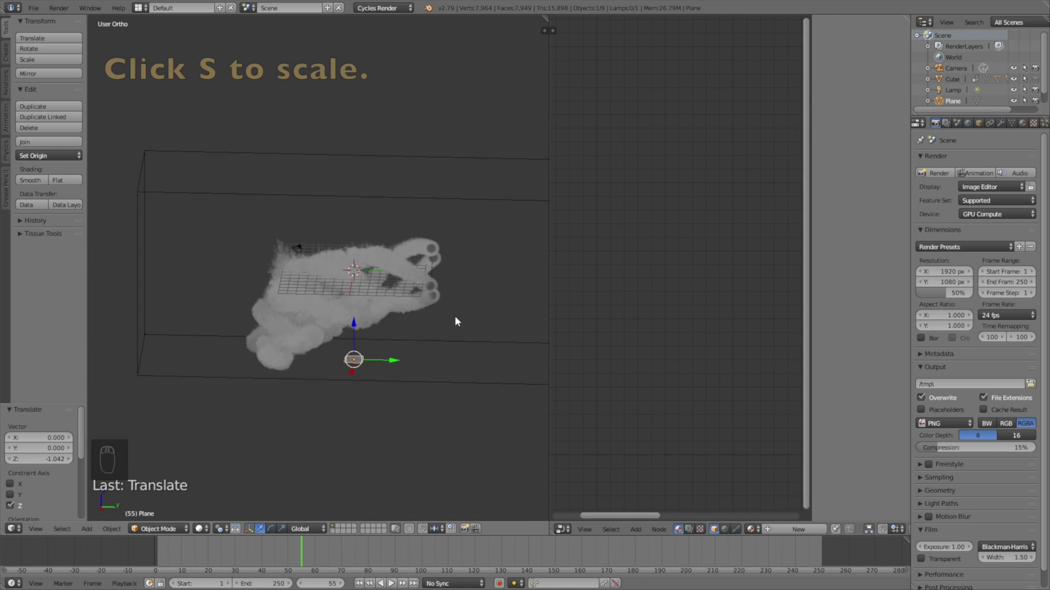
{"action": "key", "text": "s"}
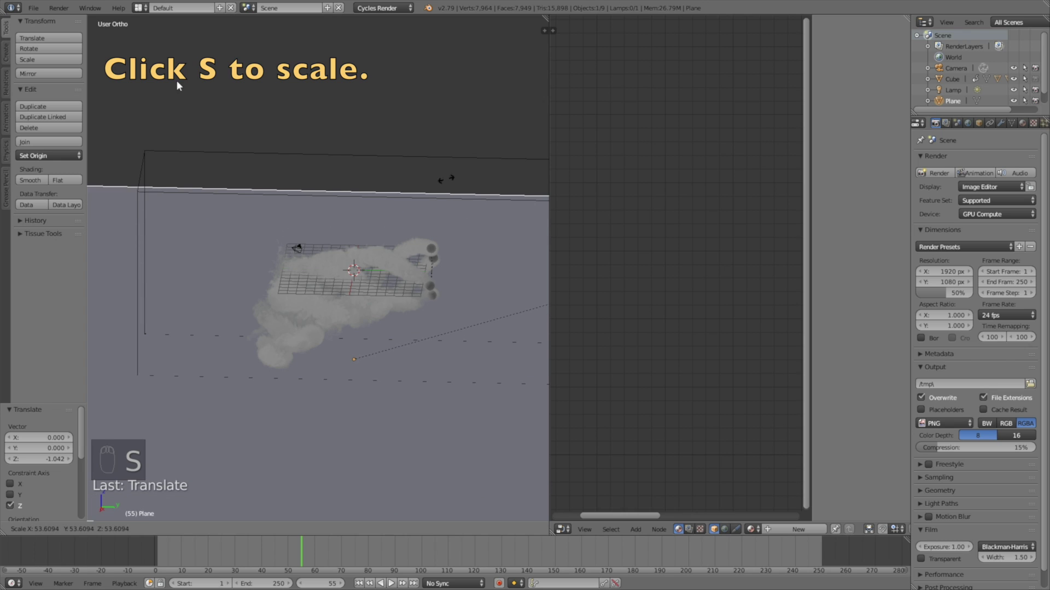
{"action": "left_click", "coordinate": [553, 24]}
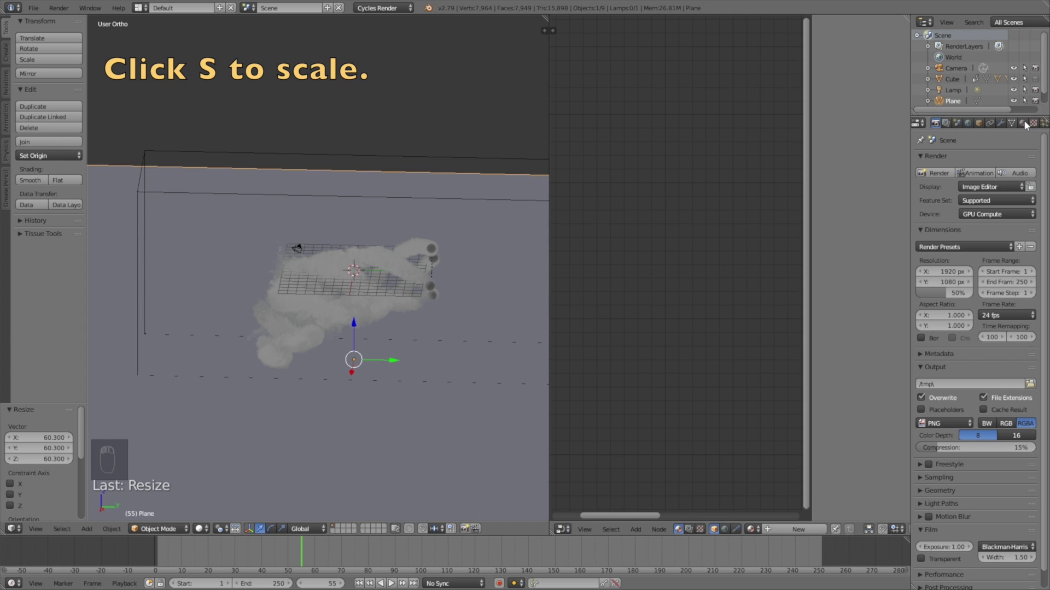
{"action": "left_click", "coordinate": [1022, 123]}
Step: Give the plane a new near-black Glossy BSDF material with roughness 0.4 and preview it rendered
{"action": "left_click", "coordinate": [962, 196]}
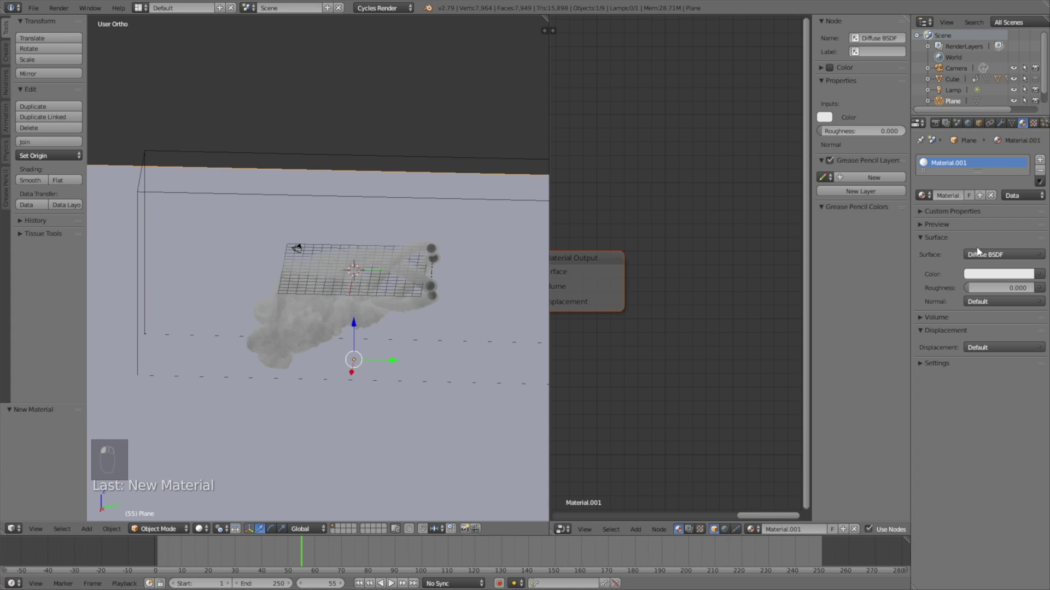
{"action": "left_click", "coordinate": [979, 254]}
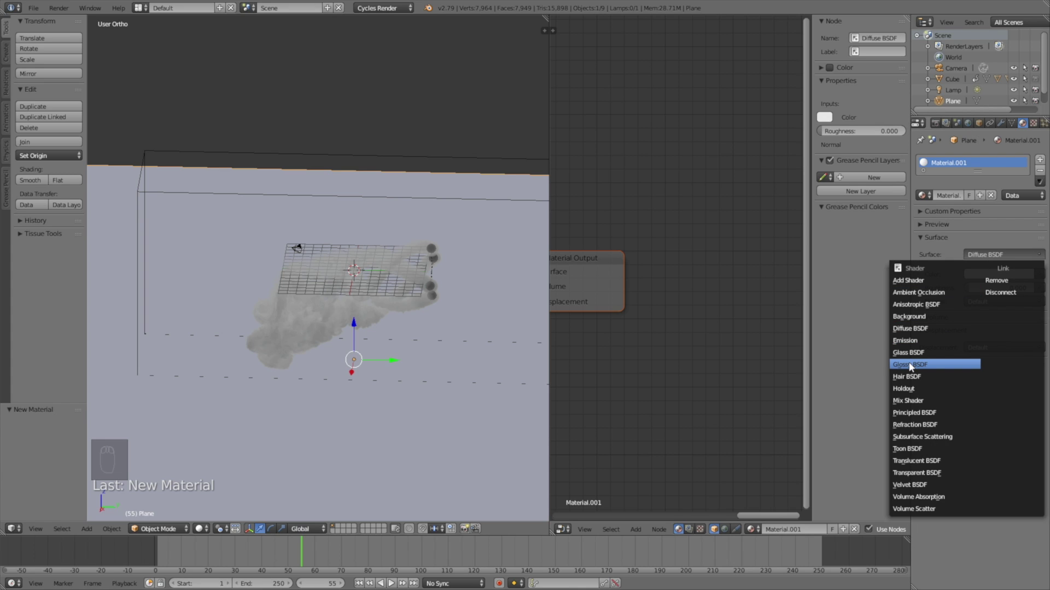
{"action": "left_click", "coordinate": [924, 365]}
{"action": "left_click", "coordinate": [983, 304]}
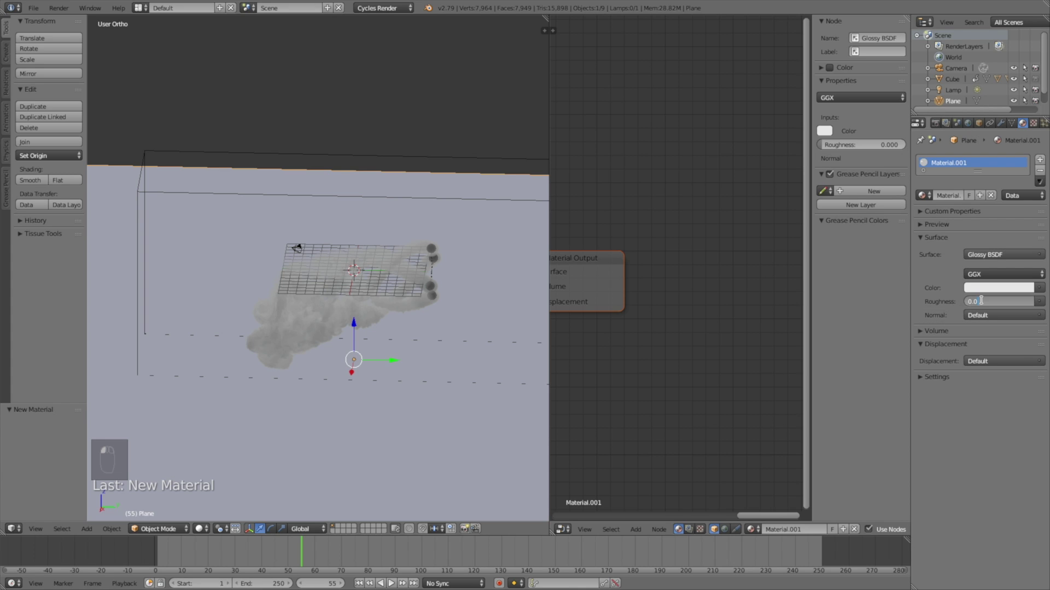
{"action": "type", "text": ".4"}
{"action": "key", "text": "Return"}
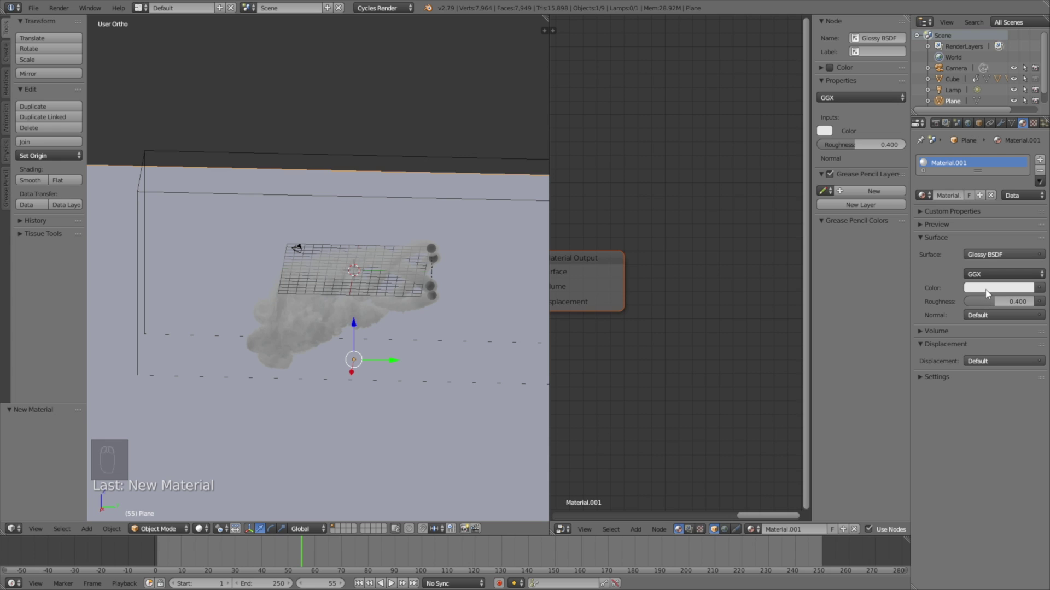
{"action": "left_click", "coordinate": [986, 293]}
{"action": "left_click", "coordinate": [1029, 197]}
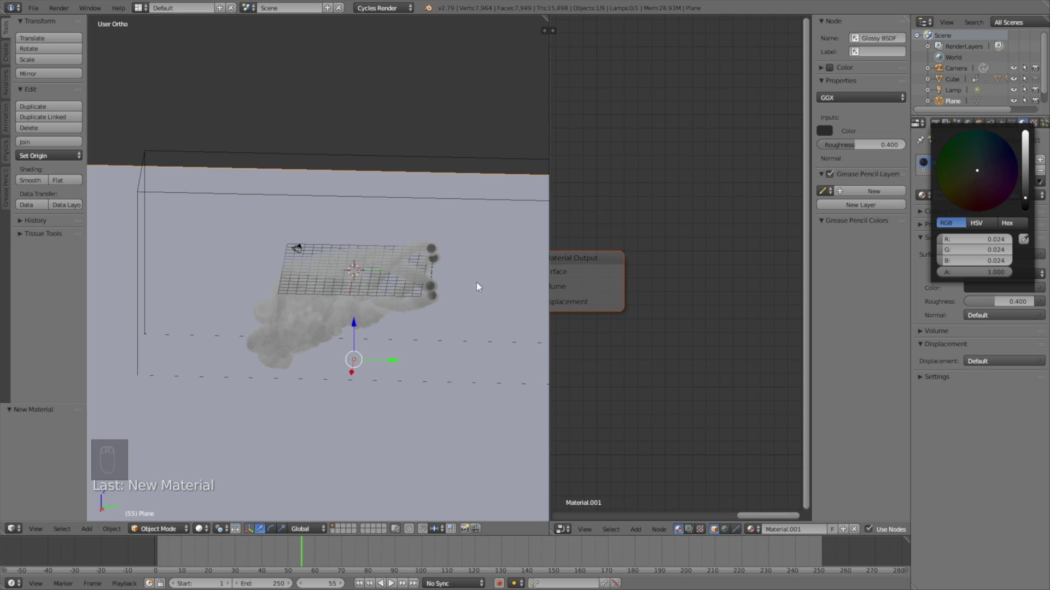
{"action": "key", "text": "shift+z"}
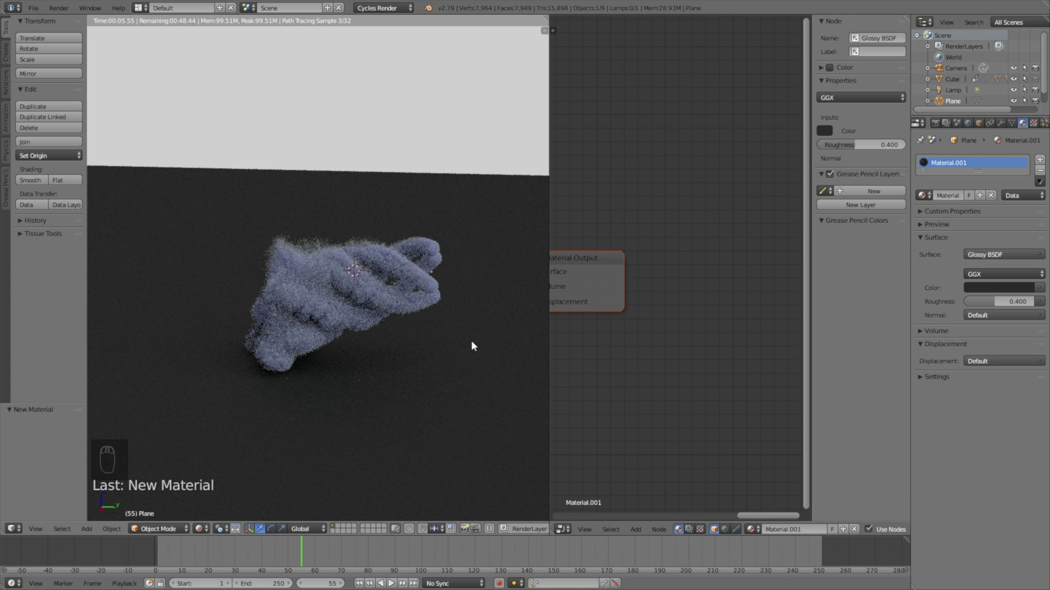
{"action": "left_click", "coordinate": [995, 302]}
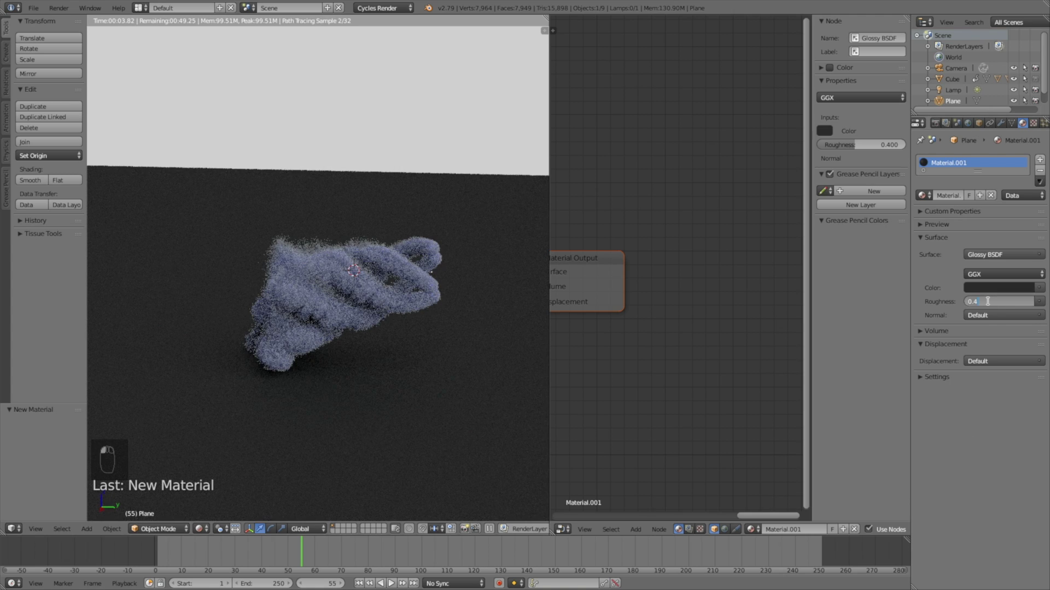
Step: Lower the floor roughness to 0.3 and return to solid shading
{"action": "type", "text": ".3"}
{"action": "key", "text": "Return"}
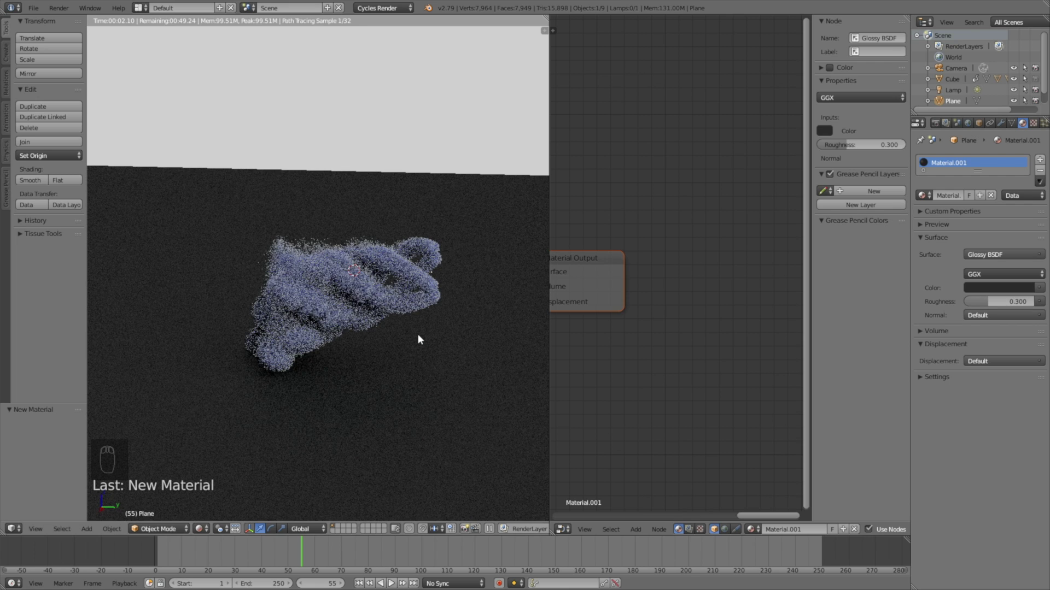
{"action": "key", "text": "shift+z"}
Step: Looking through the camera, fly it to a new framing of the smoke at frame 46
{"action": "key", "text": "KP_0"}
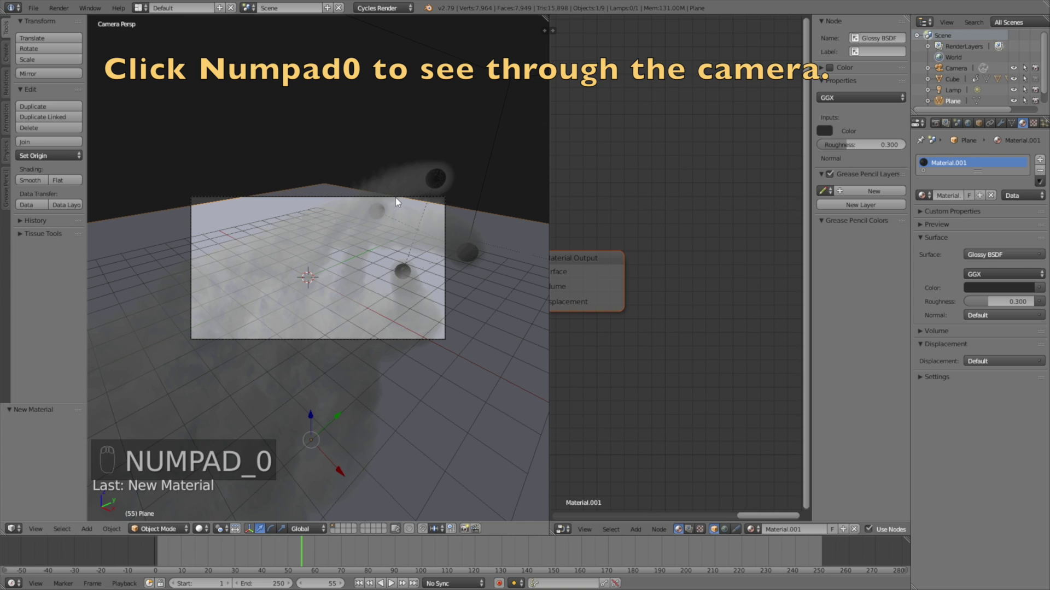
{"action": "right_click", "coordinate": [397, 201]}
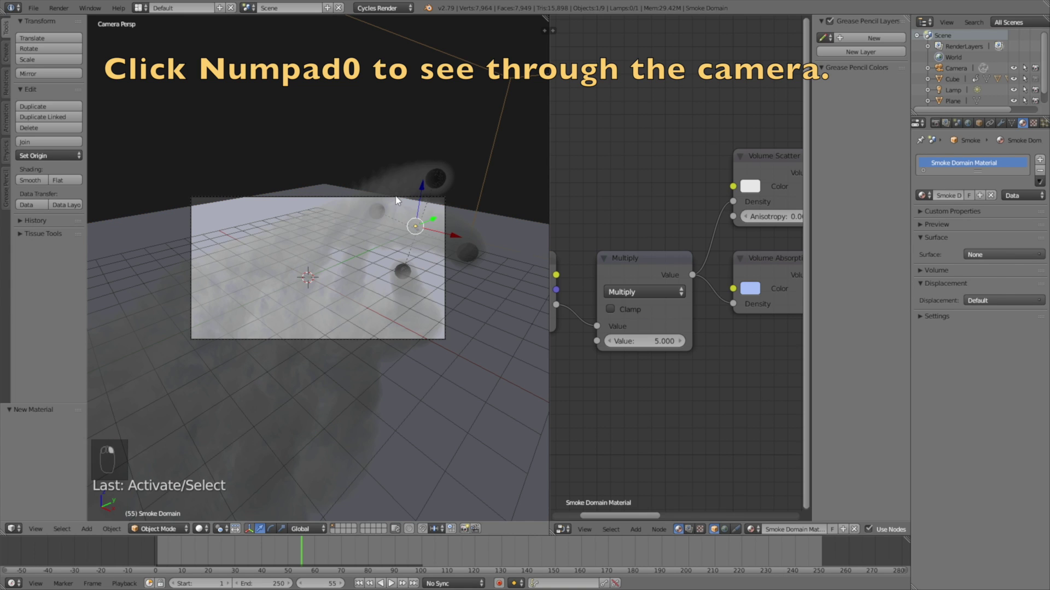
{"action": "right_click", "coordinate": [386, 216]}
{"action": "key", "text": "shift+f"}
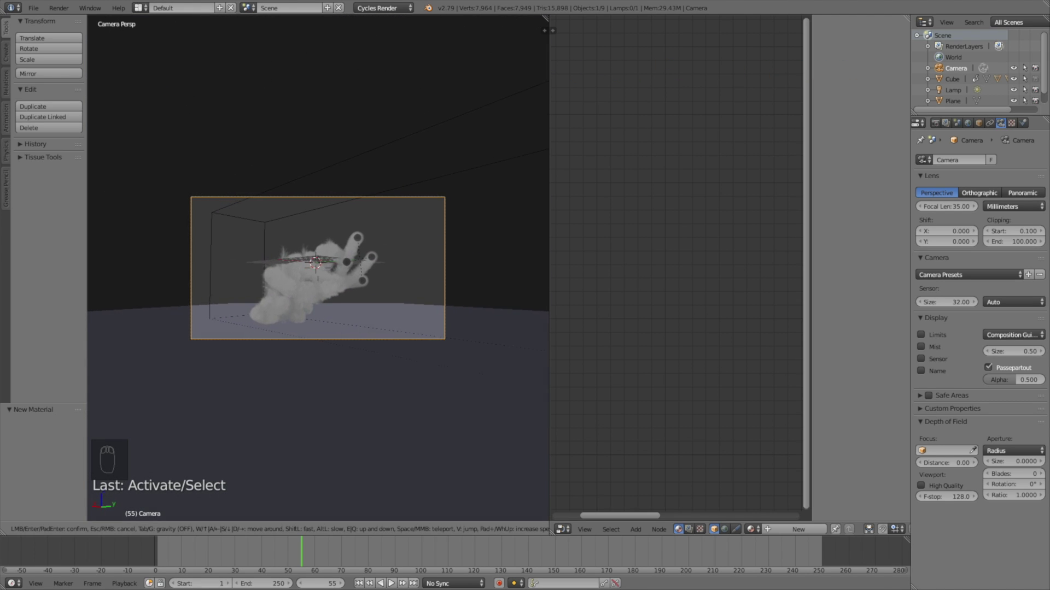
{"action": "key", "text": "a"}
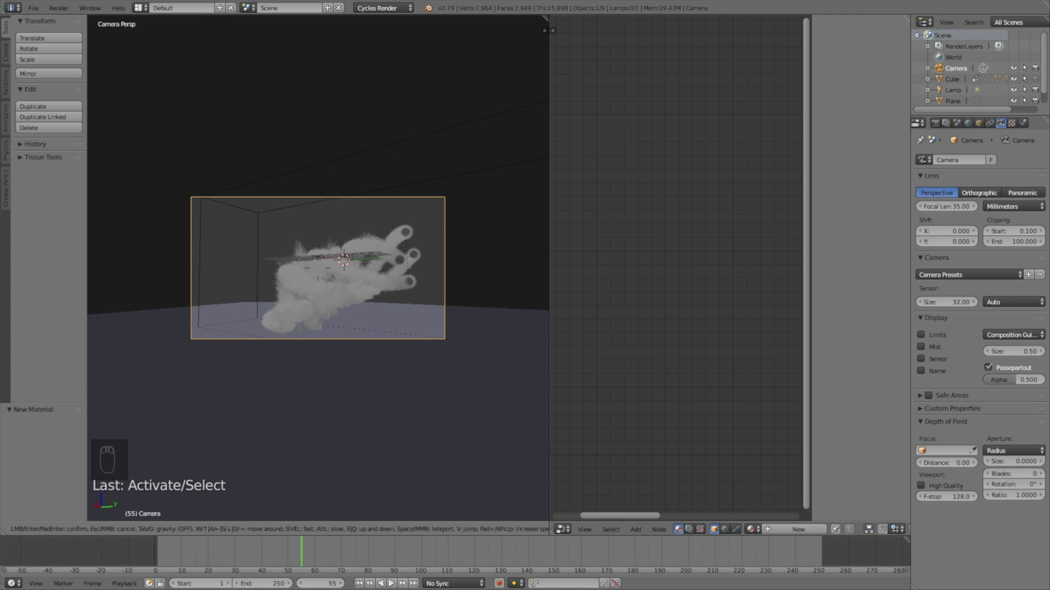
{"action": "key", "text": "Return"}
{"action": "left_click_drag", "start_coordinate": [298, 542], "coordinate": [180, 571]}
{"action": "key", "text": "shift+f"}
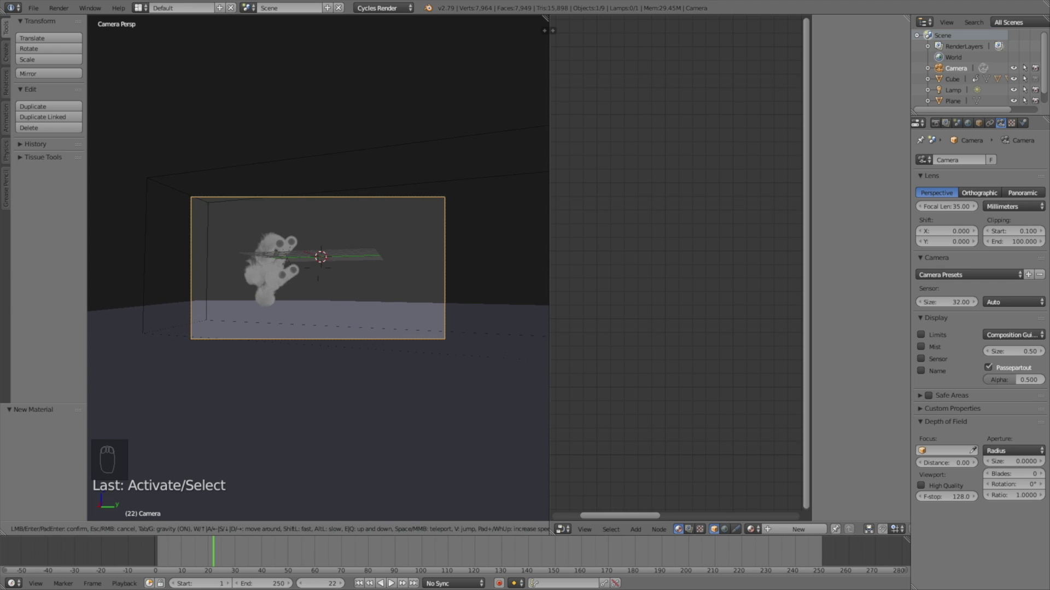
{"action": "key", "text": "Tab"}
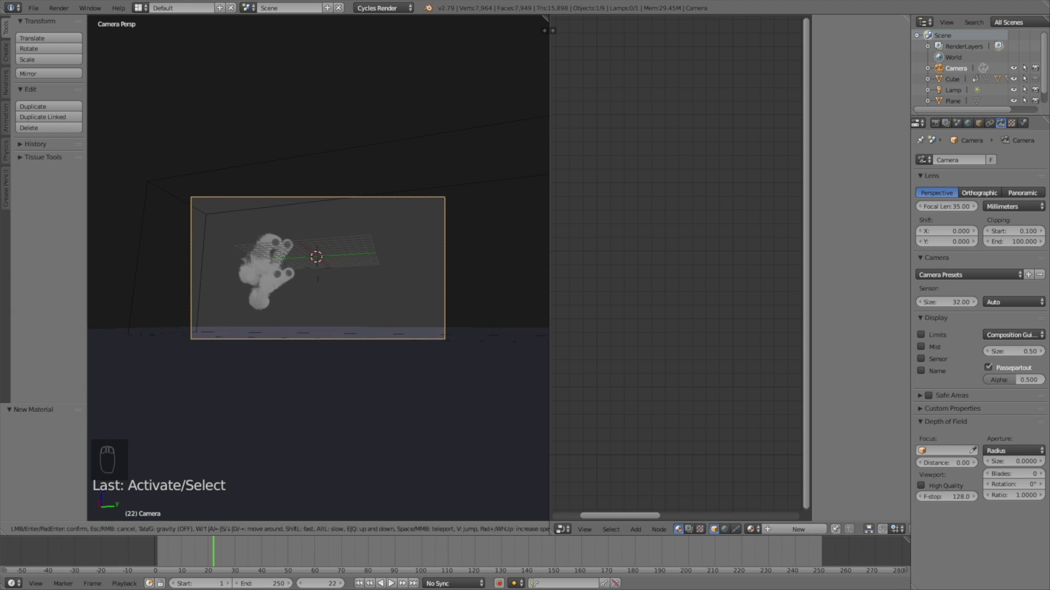
{"action": "key", "text": "Return"}
{"action": "left_click_drag", "start_coordinate": [203, 548], "coordinate": [278, 569]}
Step: Keyframe the camera's LocRotScale at frame 46, reposition it, and keyframe again at frame 100
{"action": "key", "text": "i"}
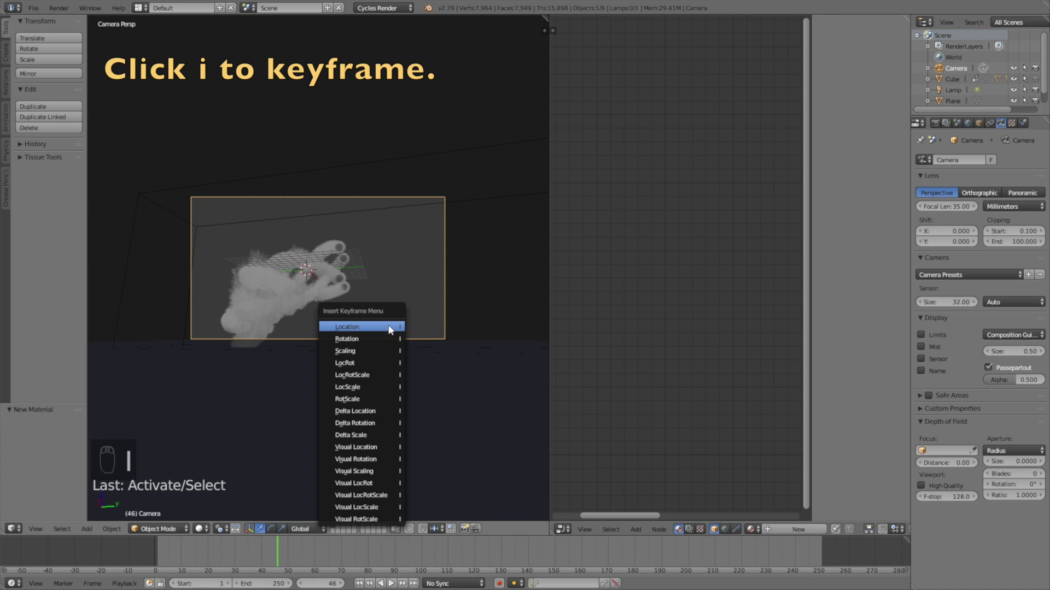
{"action": "left_click", "coordinate": [382, 375]}
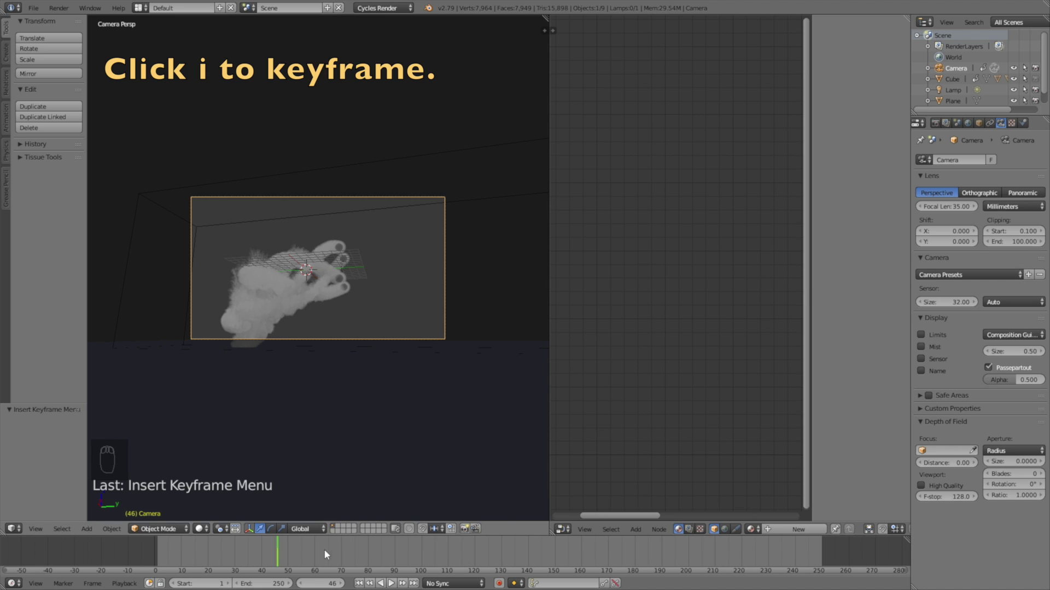
{"action": "left_click", "coordinate": [422, 553]}
{"action": "key", "text": "shift+f"}
{"action": "key", "text": "w"}
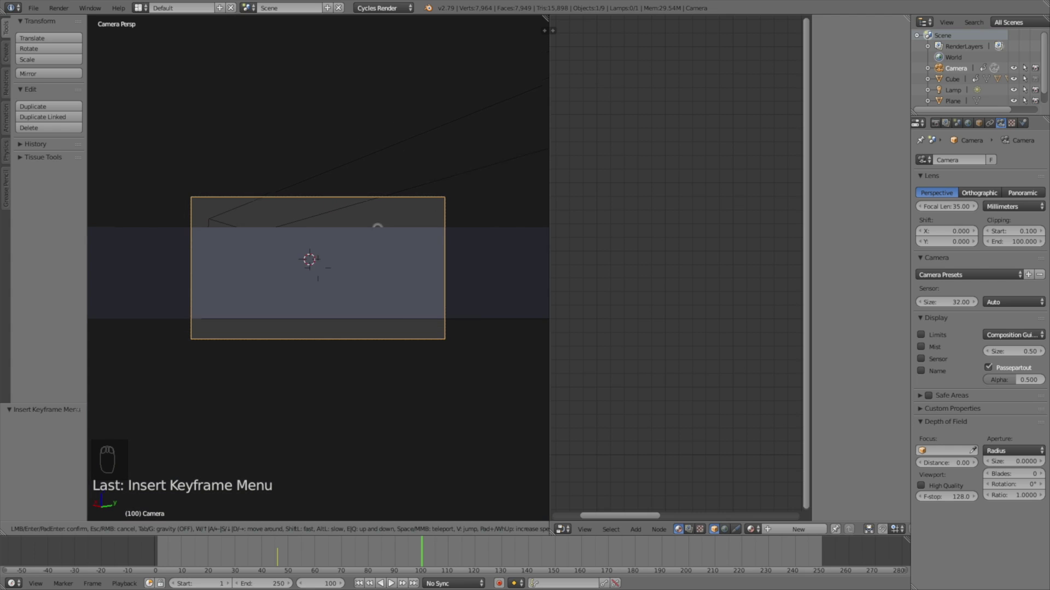
{"action": "left_click", "coordinate": [333, 261]}
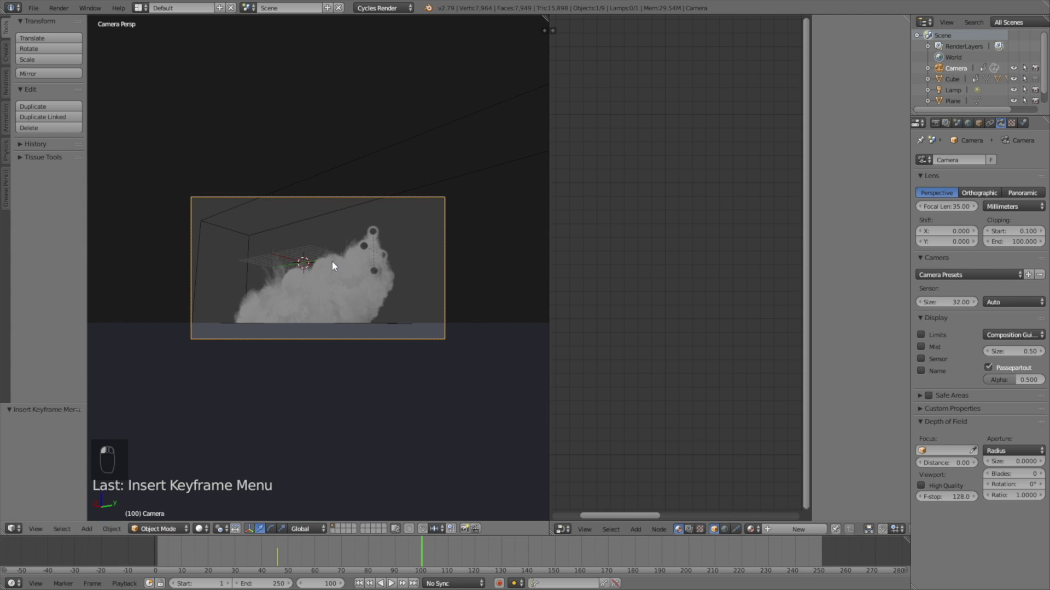
{"action": "key", "text": "i"}
{"action": "left_click", "coordinate": [333, 261]}
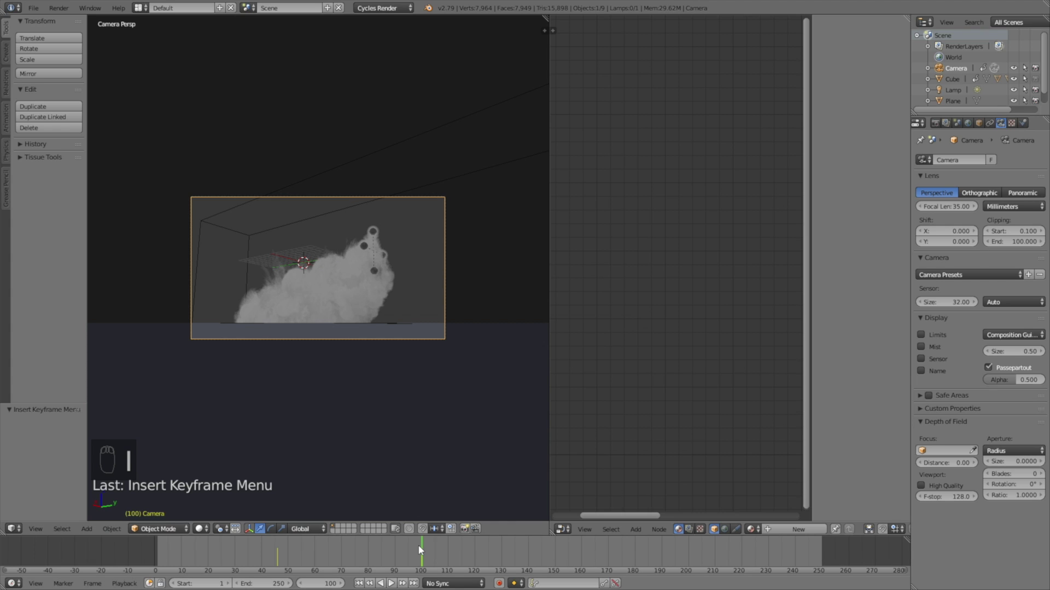
Step: Play the animation in reverse and check the camera at frames 27 and 64
{"action": "left_click", "coordinate": [380, 583]}
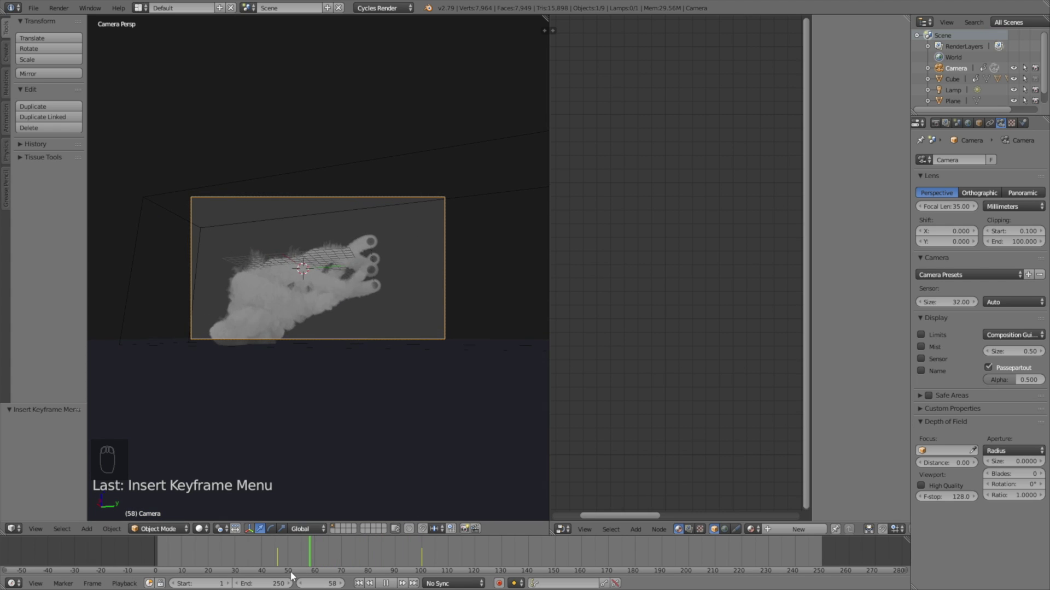
{"action": "left_click", "coordinate": [217, 558]}
{"action": "left_click_drag", "start_coordinate": [218, 557], "coordinate": [227, 560]}
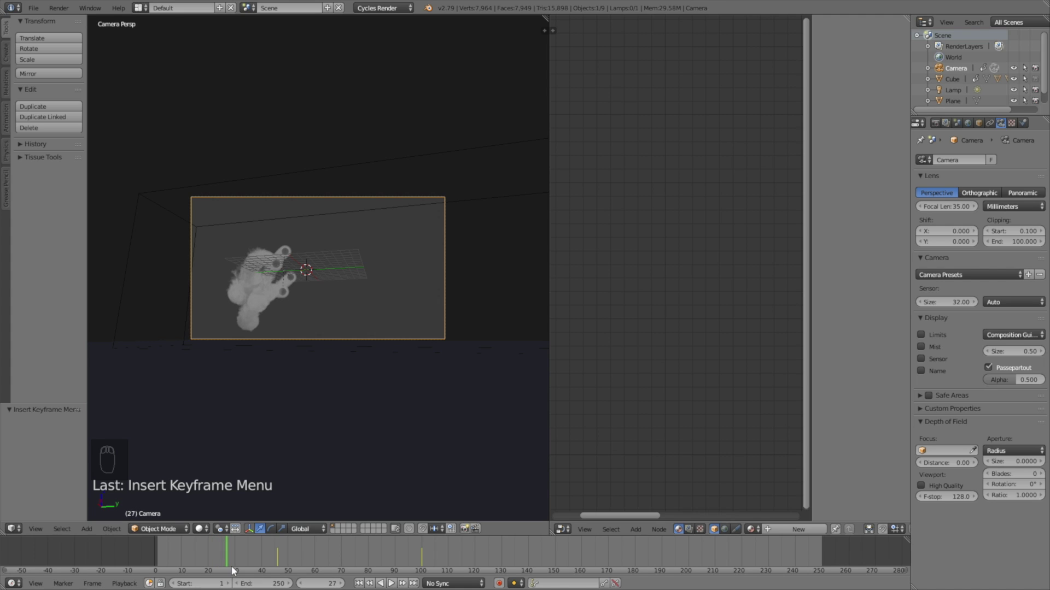
{"action": "left_click", "coordinate": [326, 549]}
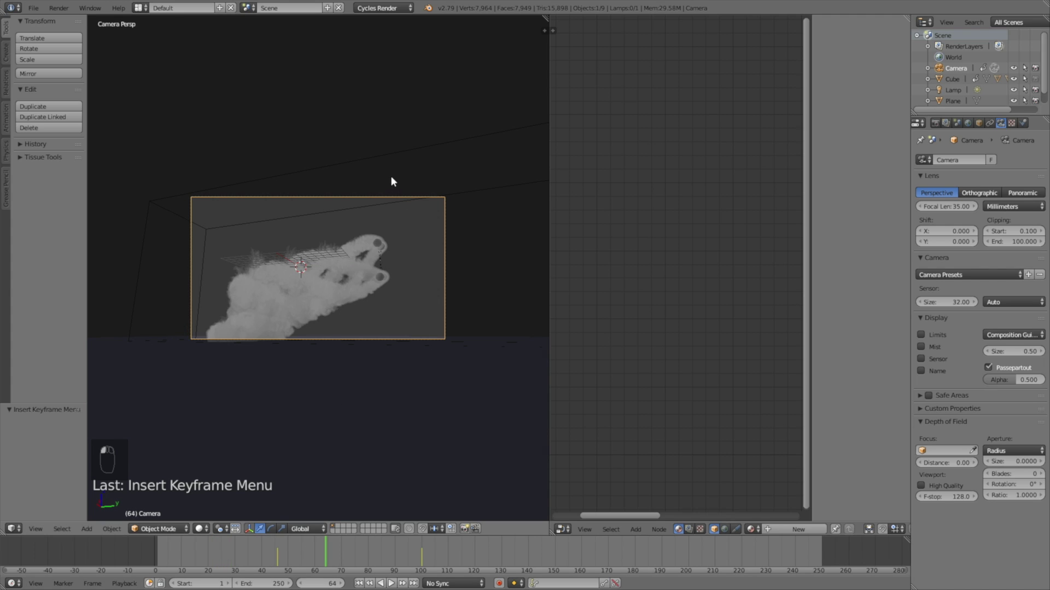
Step: Set the smoke material's Multiply value to 10 in rendered view, checking frames 40 and 62
{"action": "right_click", "coordinate": [396, 150]}
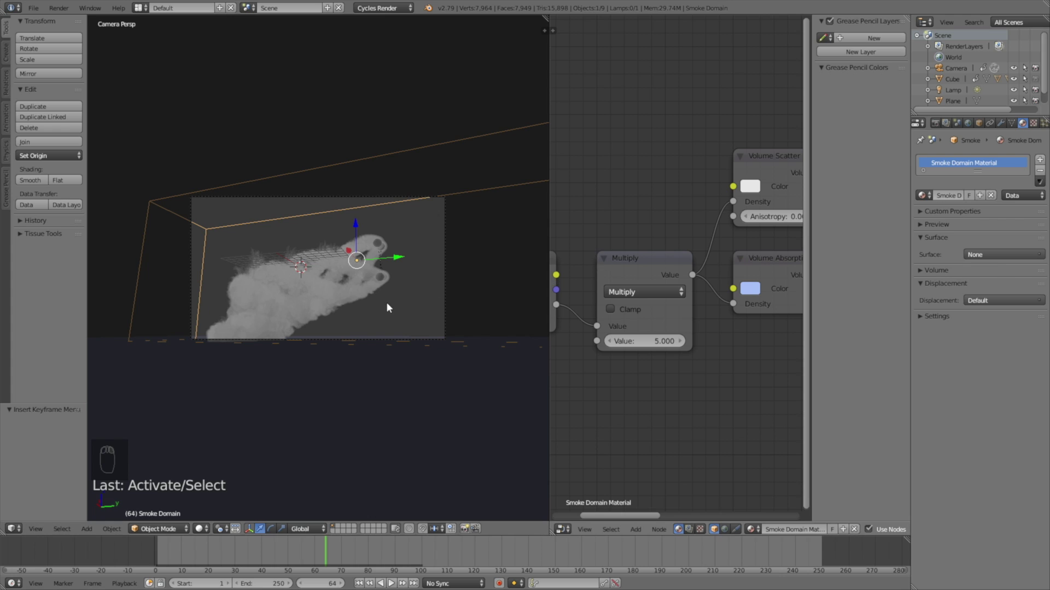
{"action": "scroll", "coordinate": [385, 299], "scroll_direction": "up", "scroll_amount": 4}
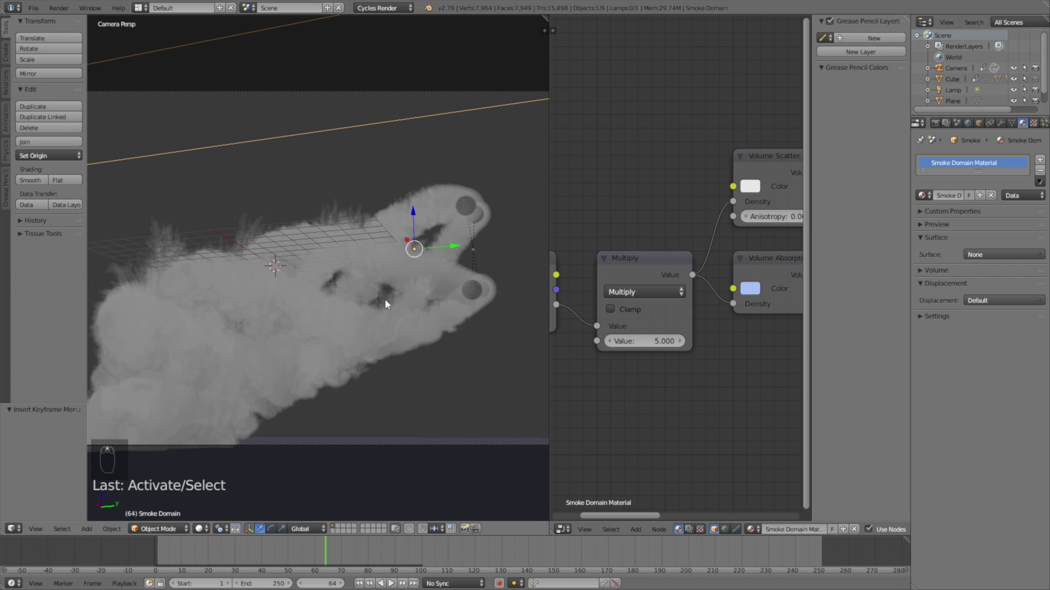
{"action": "key", "text": "shift+z"}
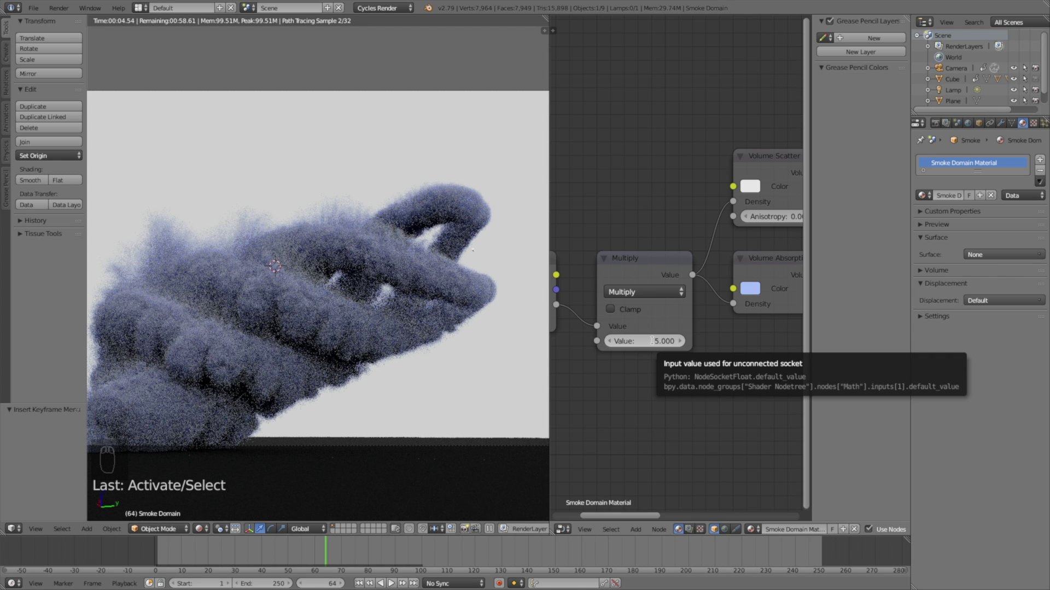
{"action": "left_click", "coordinate": [652, 340]}
{"action": "type", "text": "10"}
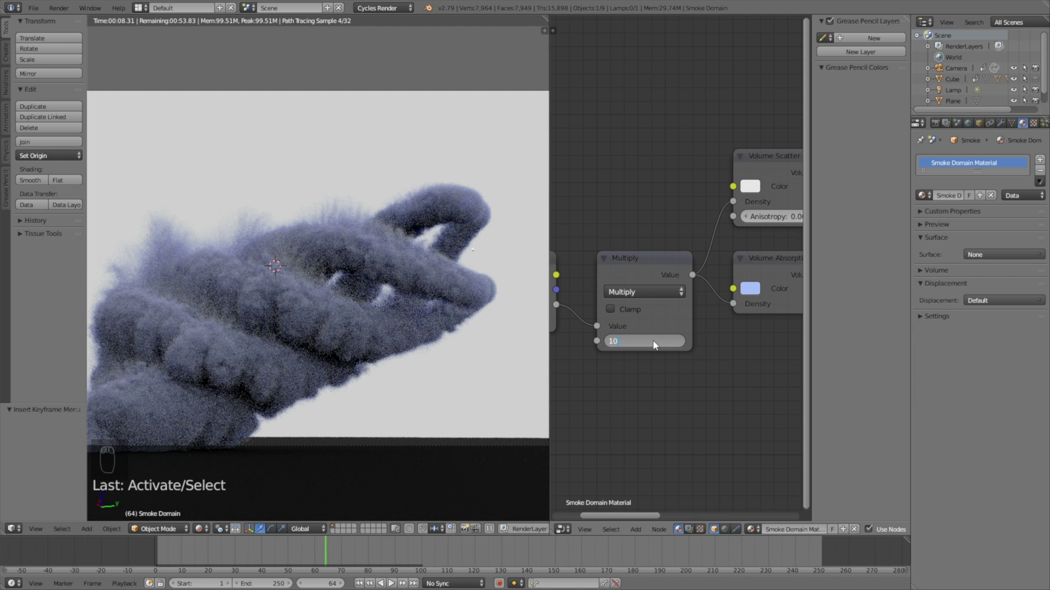
{"action": "key", "text": "Return"}
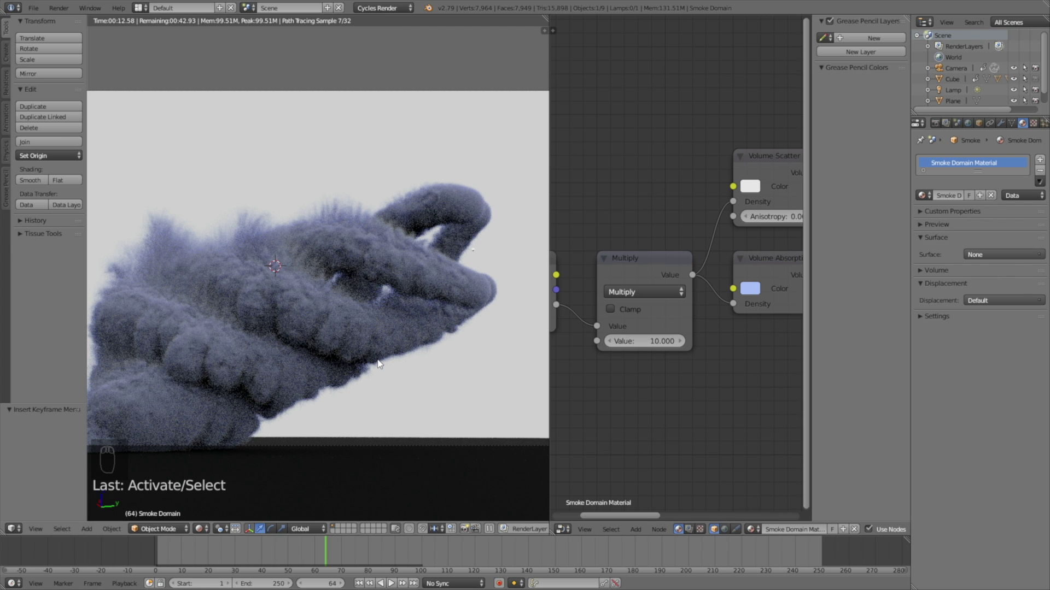
{"action": "left_click_drag", "start_coordinate": [325, 547], "coordinate": [262, 565]}
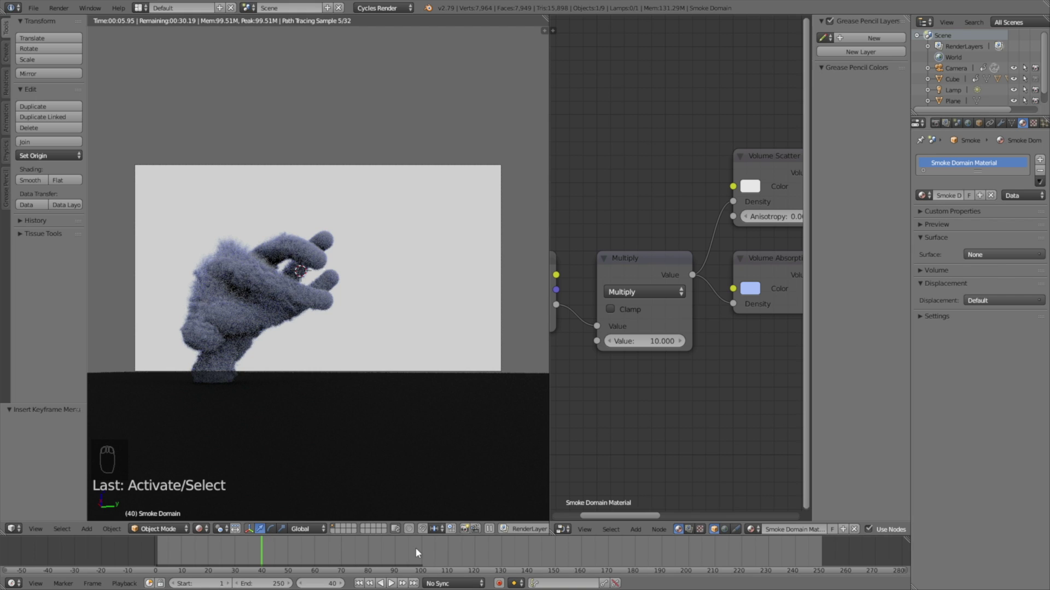
{"action": "left_click", "coordinate": [319, 551]}
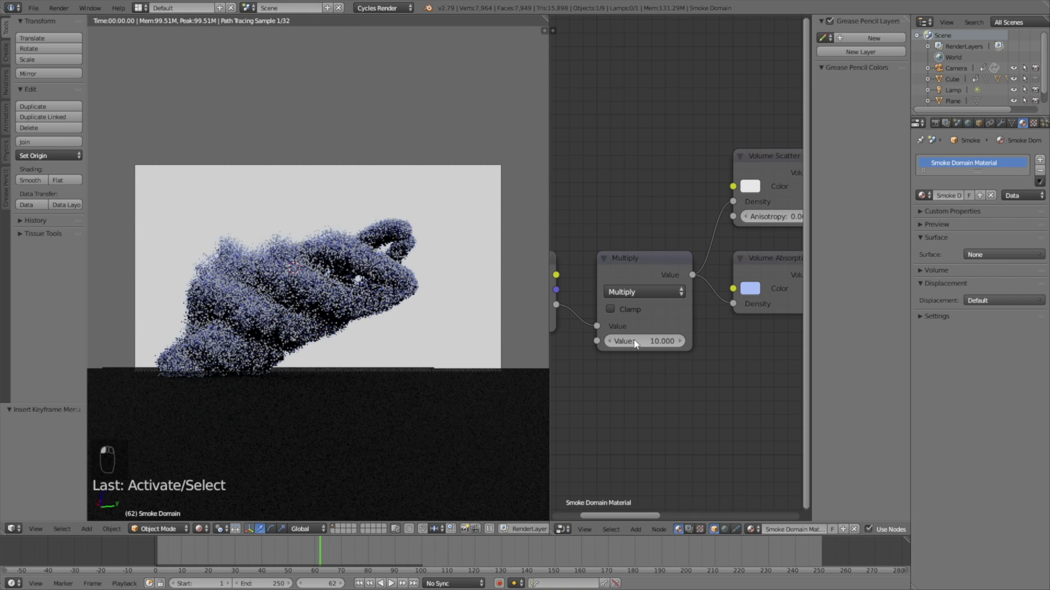
Step: Raise the render resolution from 50% to 100% and return the viewport to solid shading
{"action": "left_click", "coordinate": [935, 123]}
{"action": "left_click", "coordinate": [957, 294]}
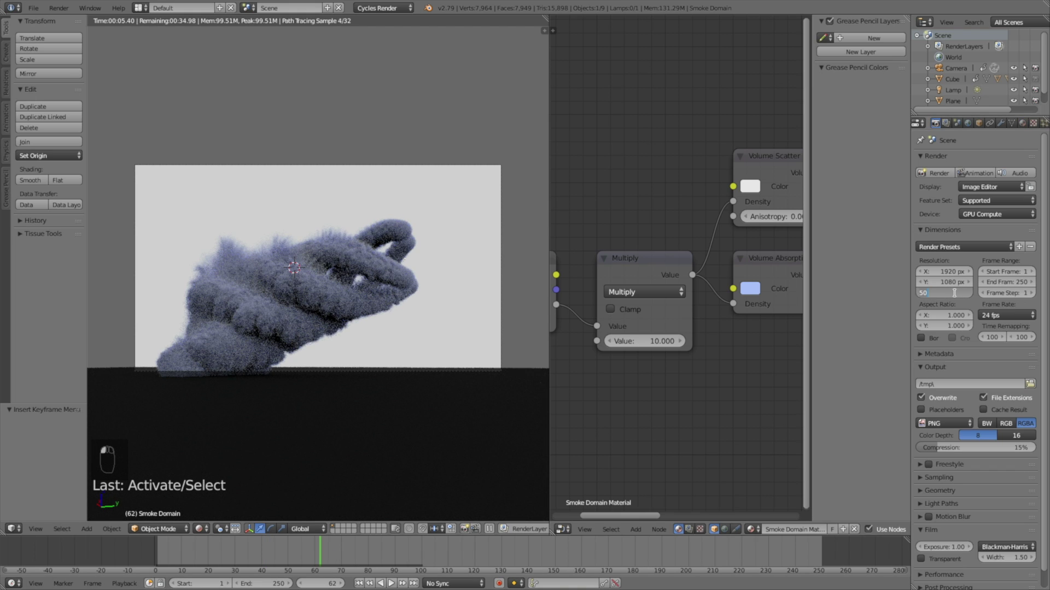
{"action": "key", "text": "BackSpace"}
{"action": "key", "text": "BackSpace"}
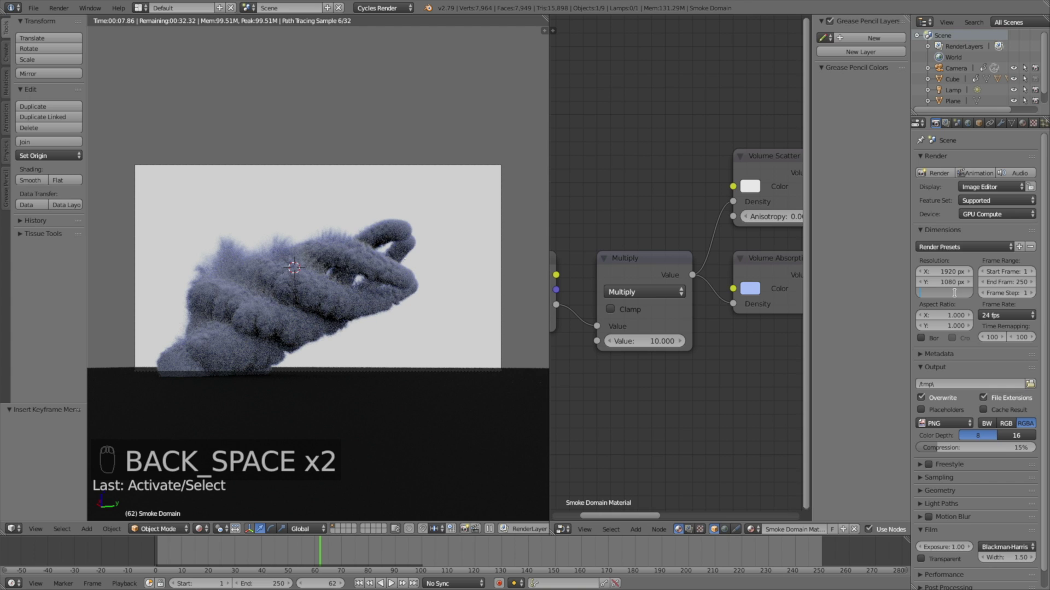
{"action": "type", "text": "100"}
{"action": "key", "text": "Return"}
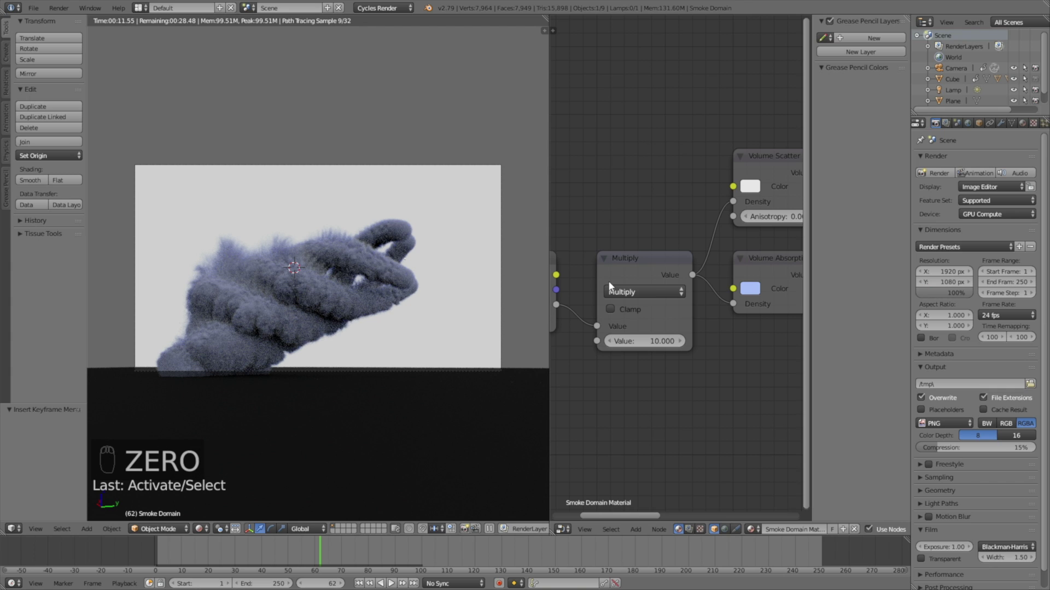
{"action": "key", "text": "shift+z"}
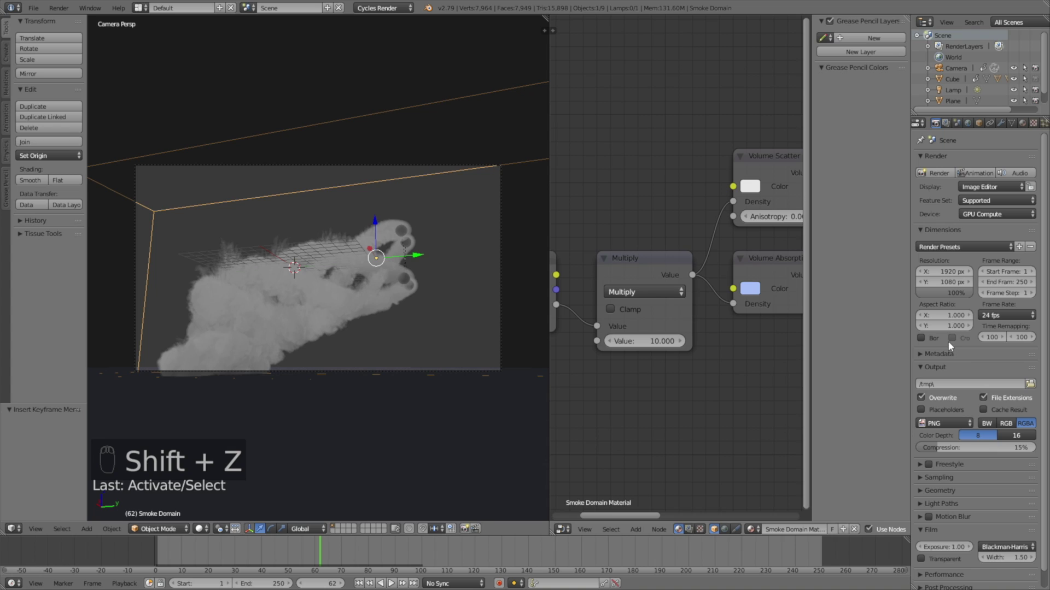
Step: Set Sampling render samples to 250
{"action": "scroll", "coordinate": [949, 339], "scroll_direction": "down", "scroll_amount": 1}
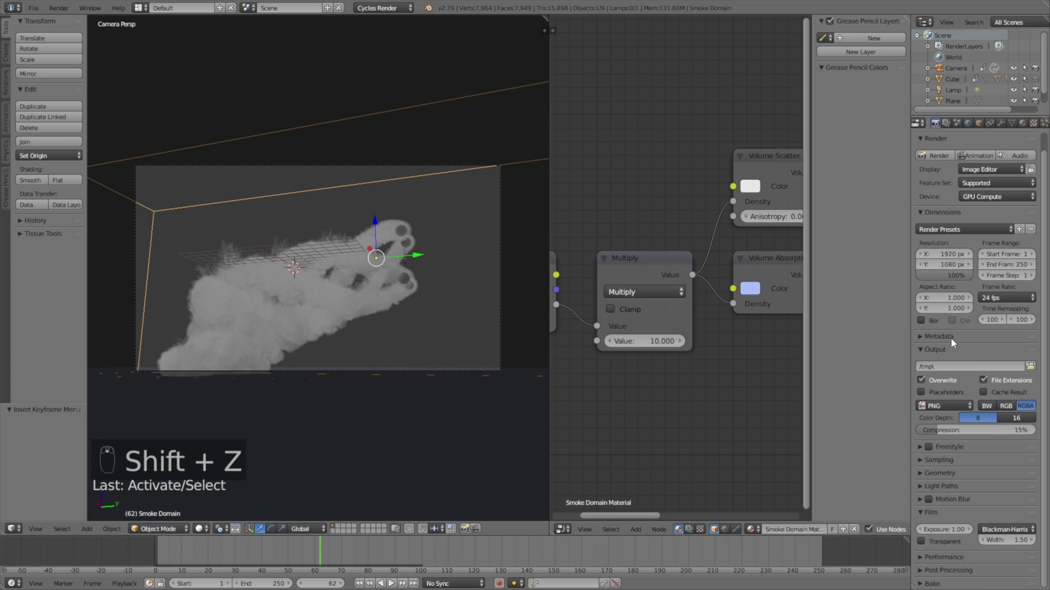
{"action": "left_click", "coordinate": [931, 458]}
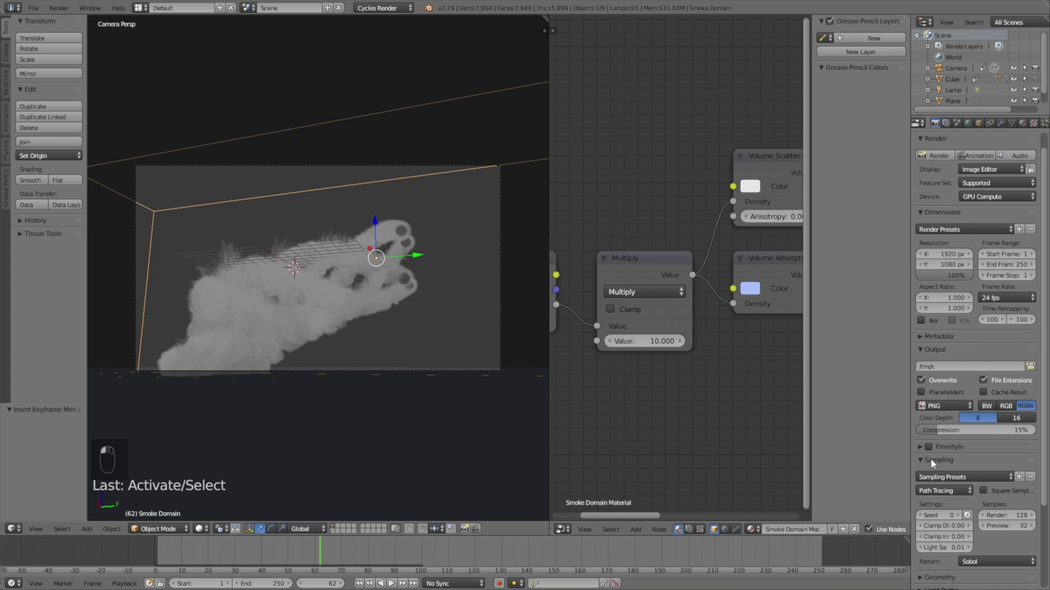
{"action": "left_click", "coordinate": [996, 517]}
{"action": "type", "text": "250"}
{"action": "key", "text": "Return"}
Step: Set the Performance render tiles to 500 by 500
{"action": "scroll", "coordinate": [985, 521], "scroll_direction": "down", "scroll_amount": 5}
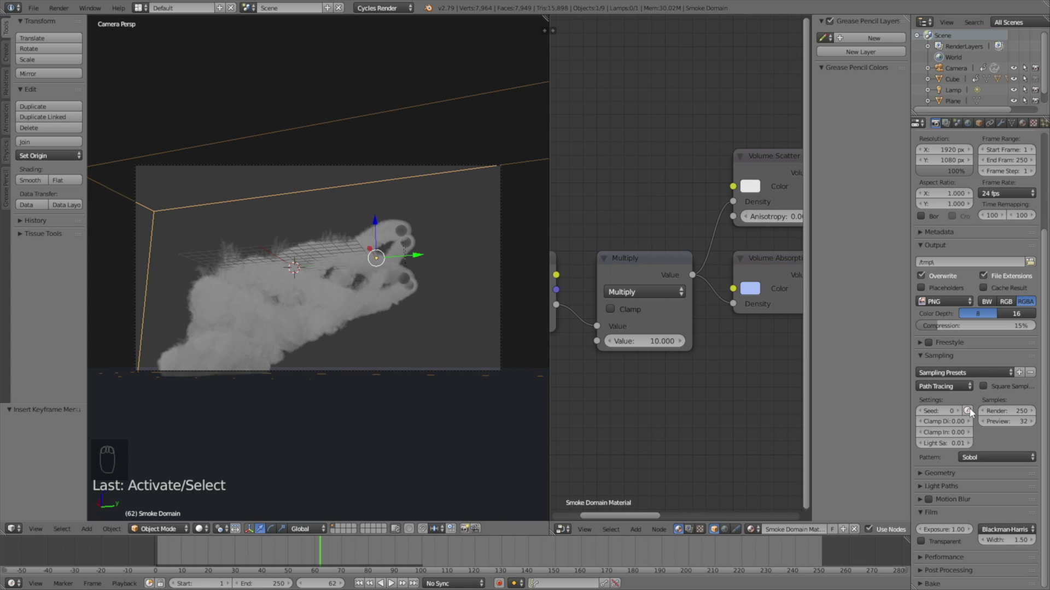
{"action": "left_click", "coordinate": [935, 556]}
{"action": "scroll", "coordinate": [943, 547], "scroll_direction": "down", "scroll_amount": 5}
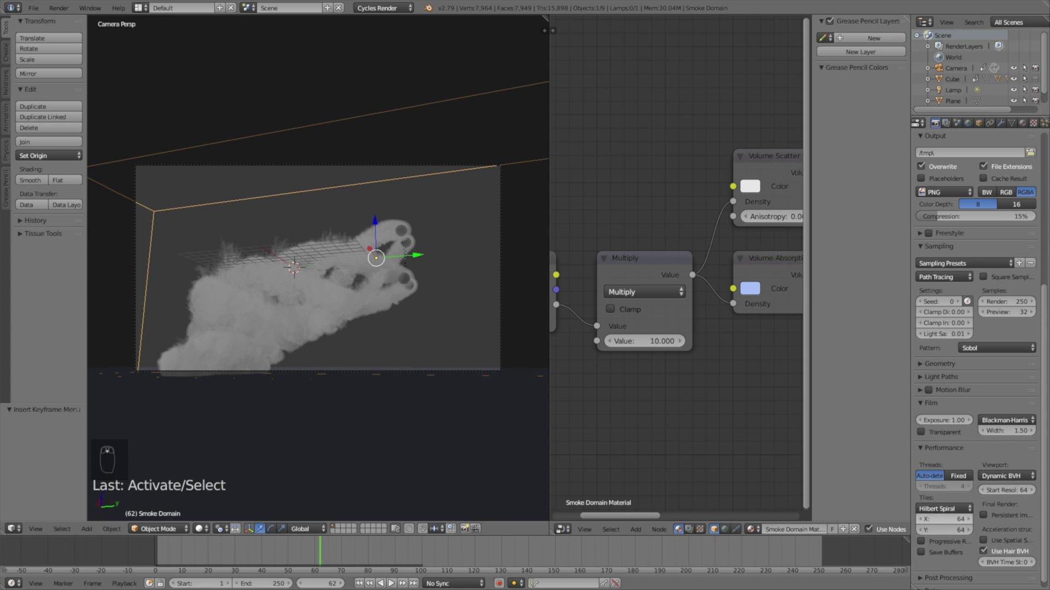
{"action": "left_click", "coordinate": [950, 518]}
{"action": "type", "text": "500"}
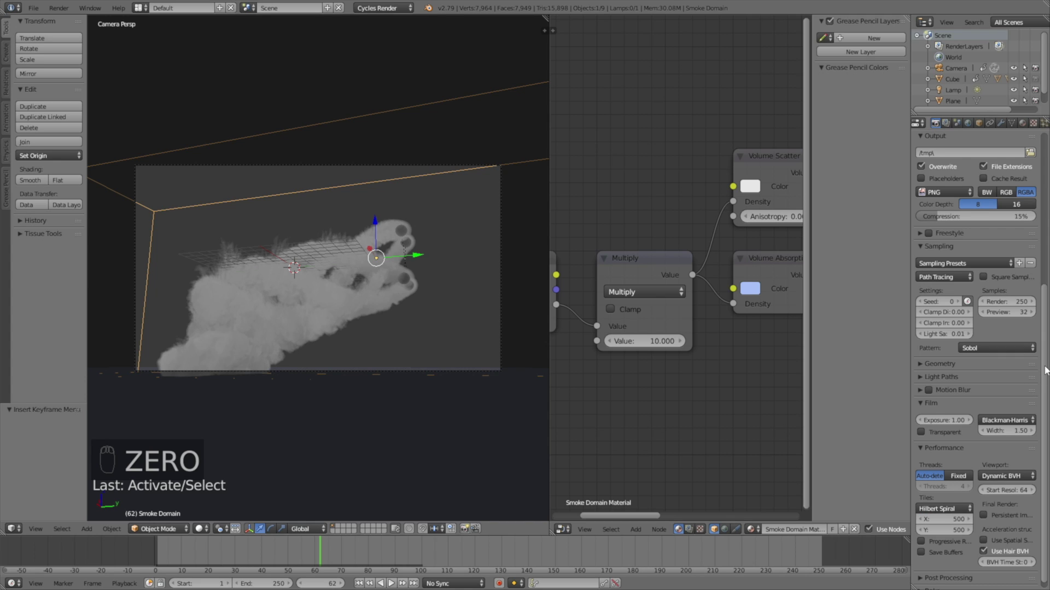
{"action": "left_click_drag", "start_coordinate": [1045, 370], "coordinate": [1047, 152]}
{"action": "scroll", "coordinate": [1047, 152], "scroll_direction": "up", "scroll_amount": 1}
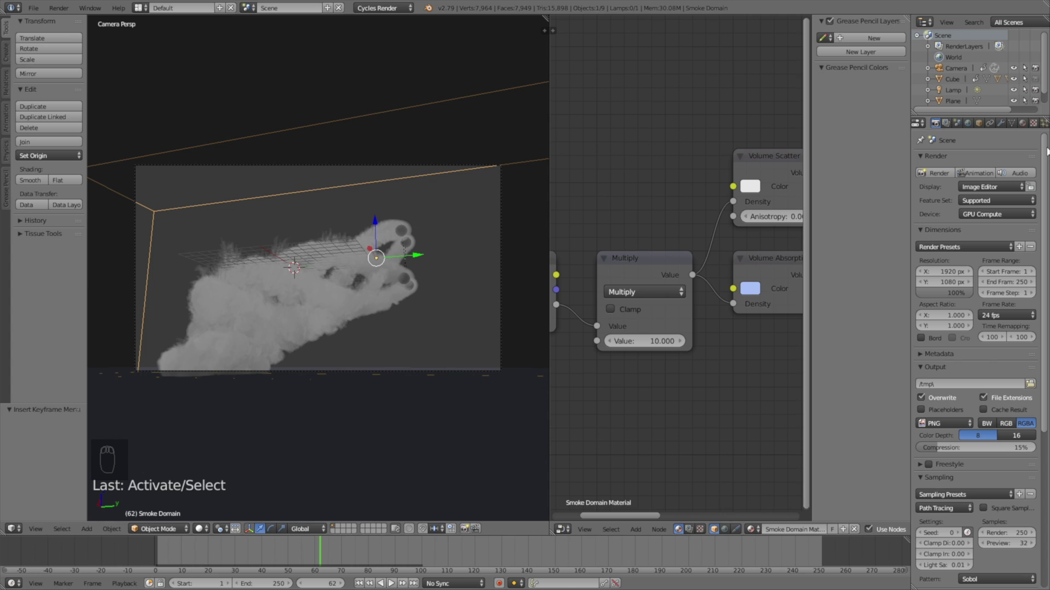
Step: Create a smokerot folder in C:\tmp and set it as the output path with file name tut
{"action": "left_click", "coordinate": [1030, 385]}
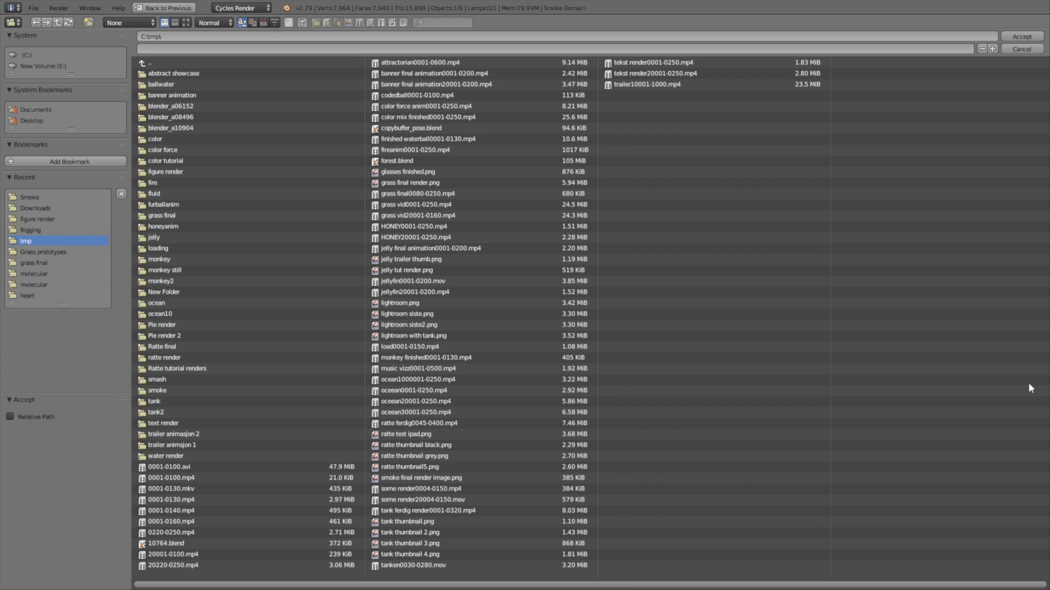
{"action": "left_click", "coordinate": [84, 20]}
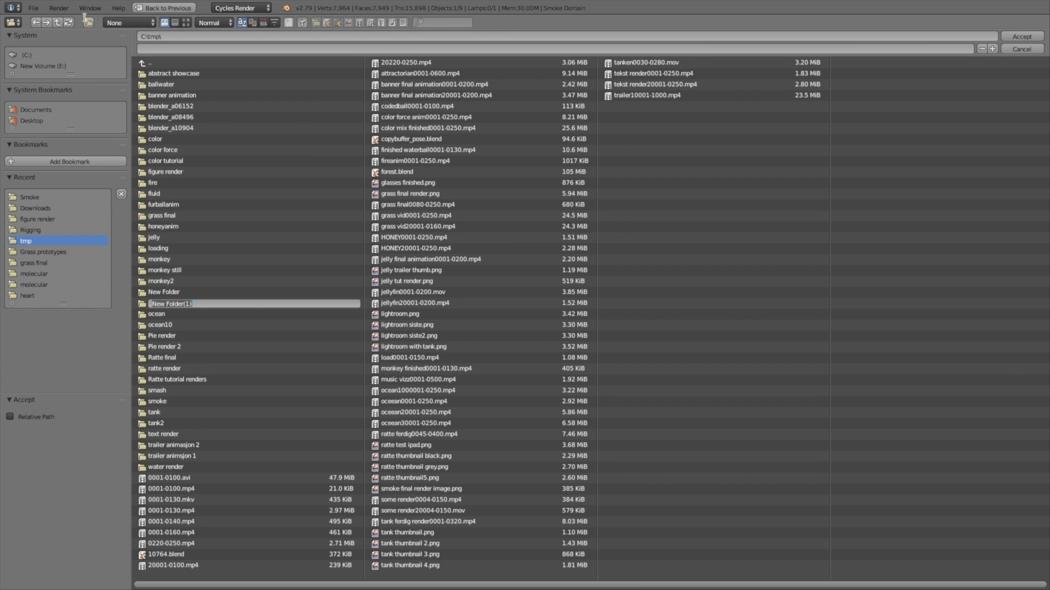
{"action": "type", "text": "smokerot"}
{"action": "key", "text": "Return"}
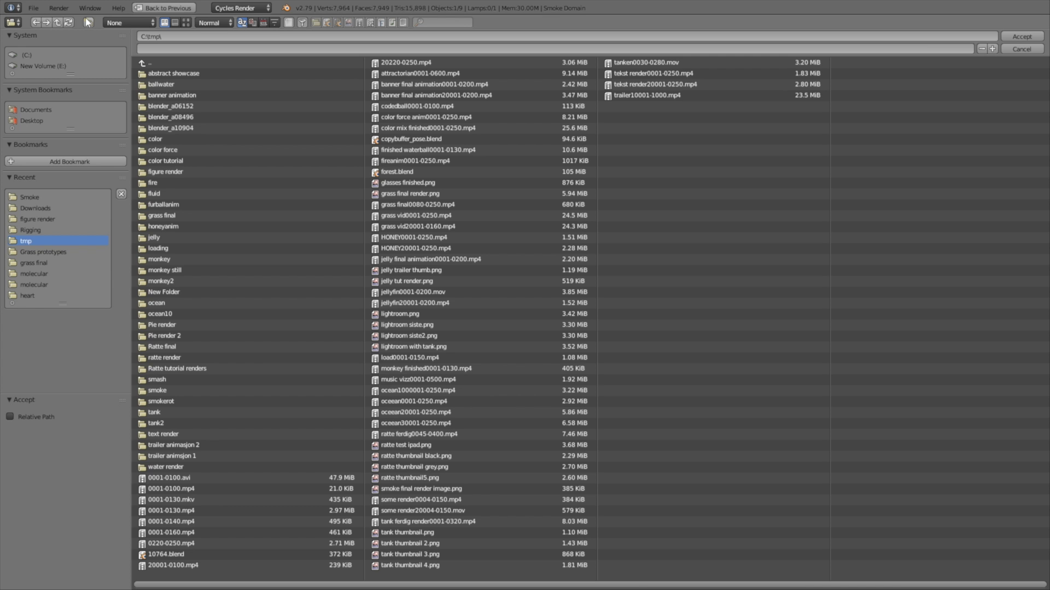
{"action": "left_click", "coordinate": [198, 401]}
{"action": "type", "text": "tut"}
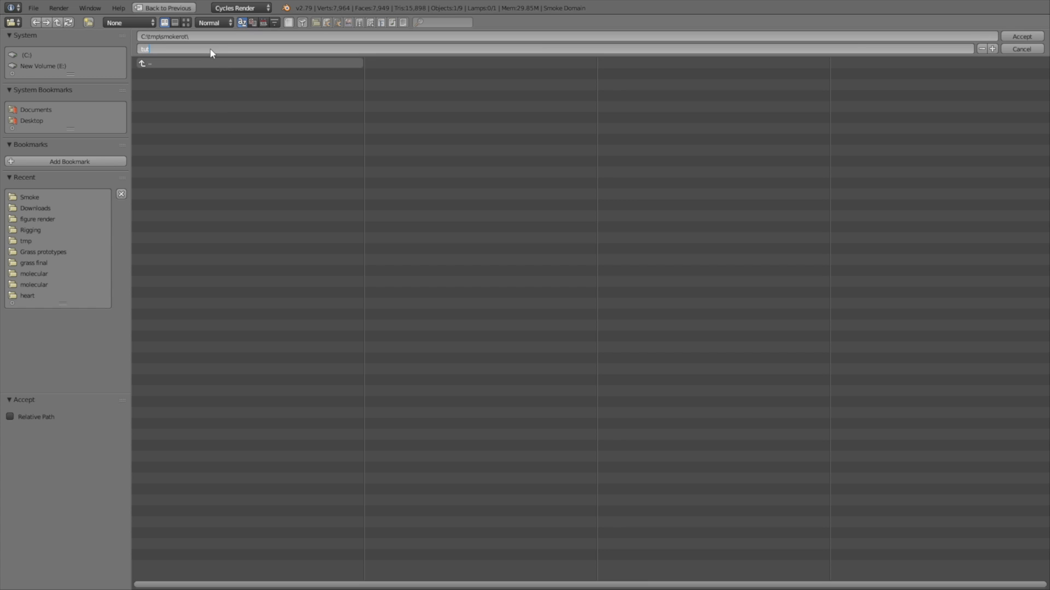
{"action": "key", "text": "Return"}
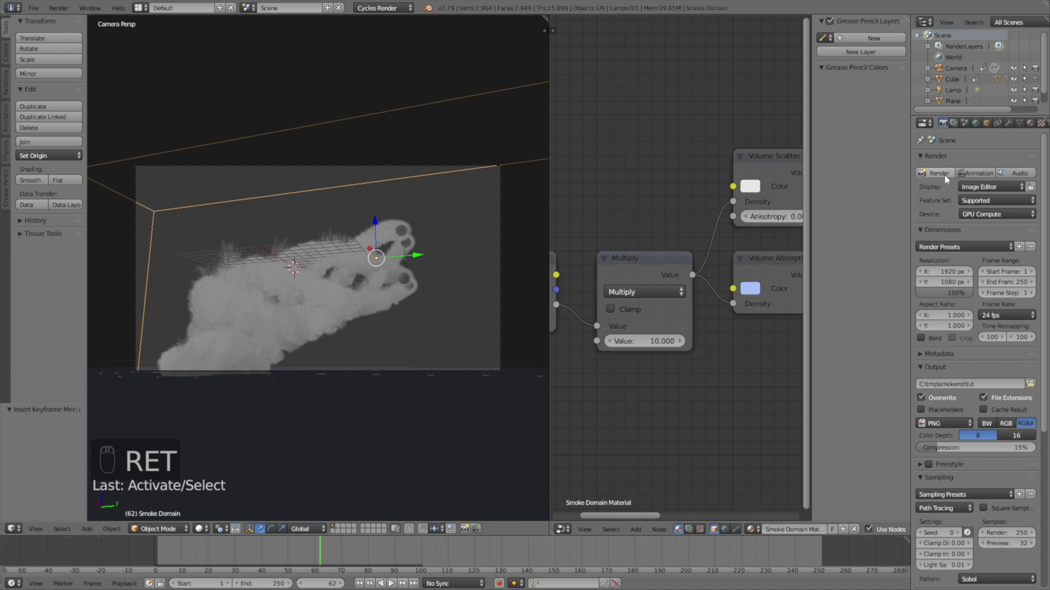
Step: Set the end frame to 100 and render a test still of frame 62
{"action": "left_click", "coordinate": [1020, 279]}
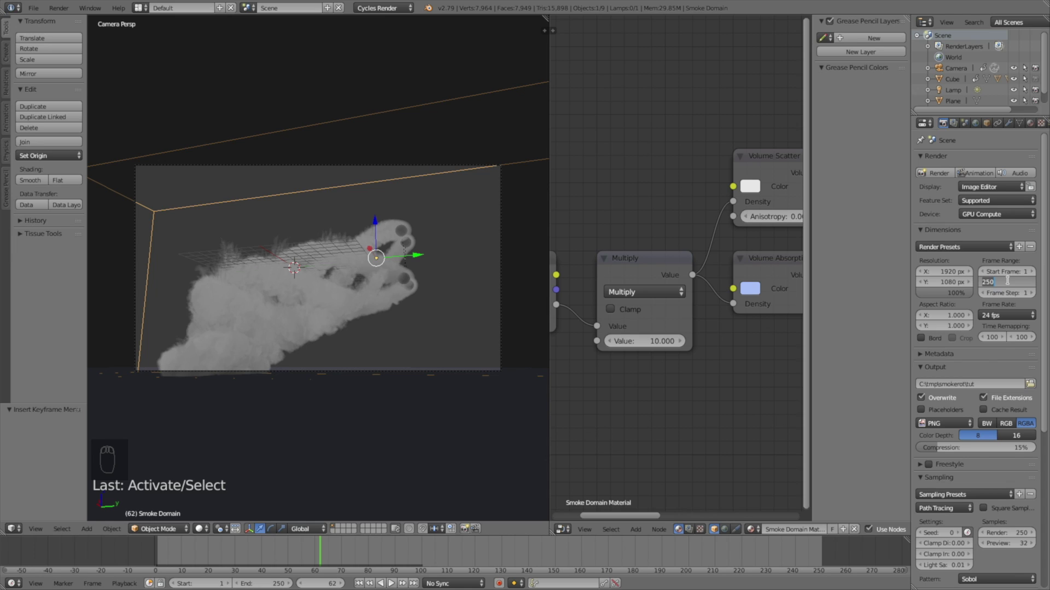
{"action": "type", "text": "100"}
{"action": "key", "text": "Return"}
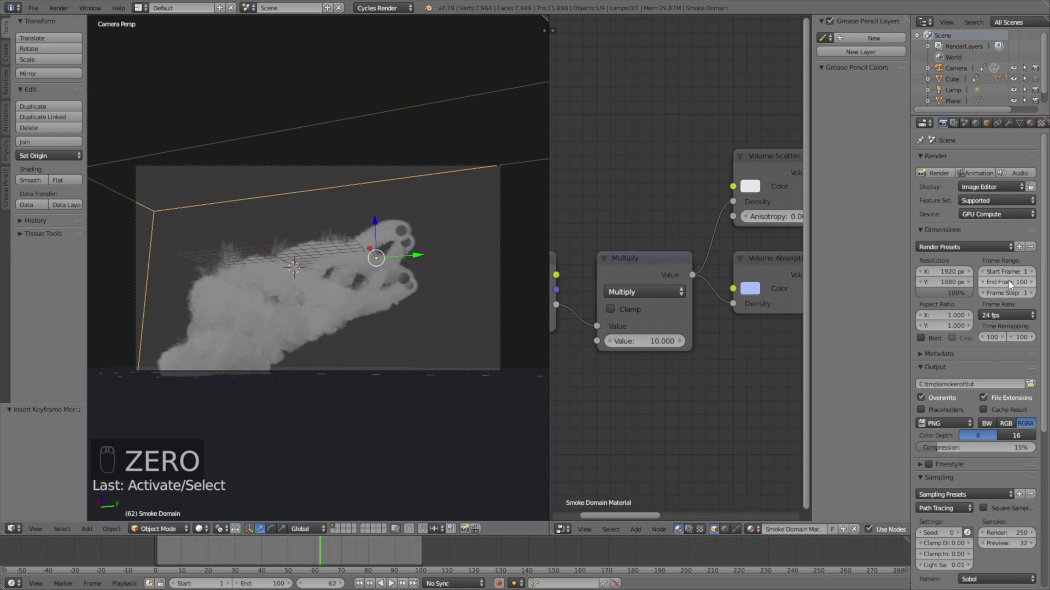
{"action": "left_click", "coordinate": [934, 173]}
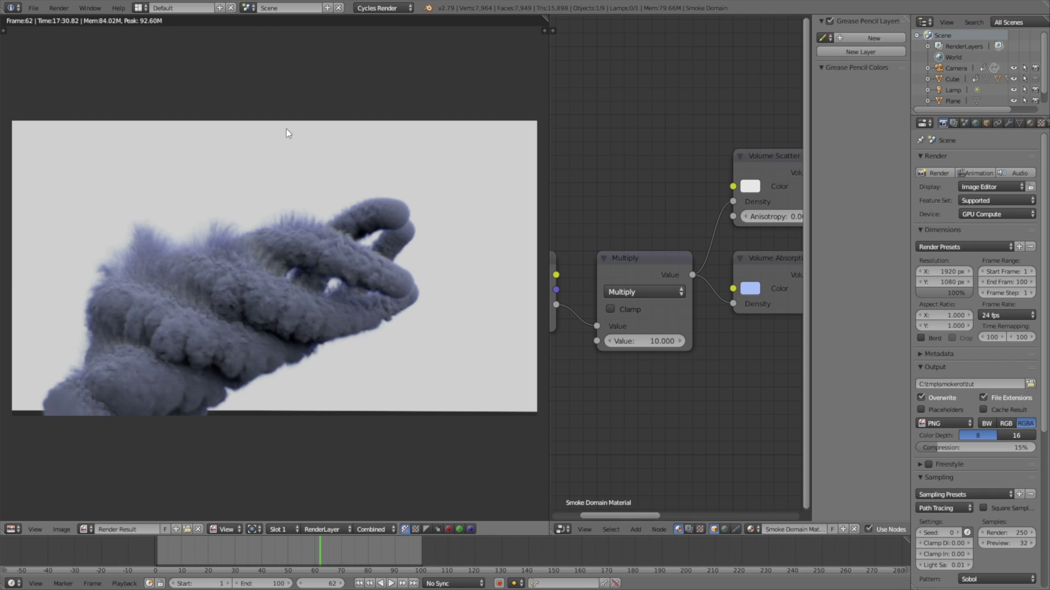
{"action": "left_click", "coordinate": [11, 529]}
Step: Bring back the 3D View and play the animation from an early frame to check it
{"action": "left_click", "coordinate": [39, 515]}
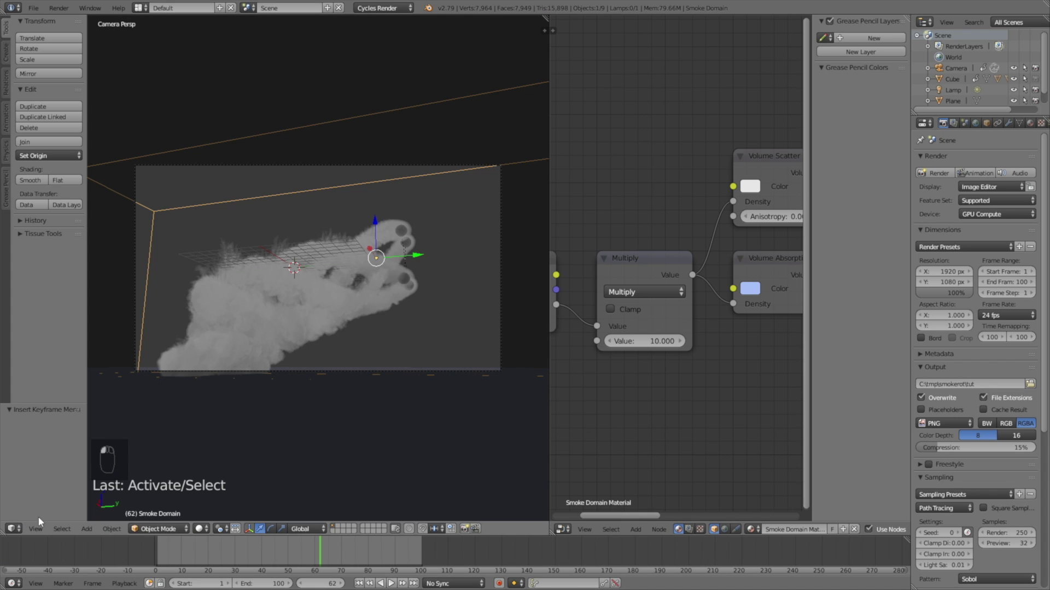
{"action": "left_click", "coordinate": [171, 550]}
{"action": "key", "text": "alt+a"}
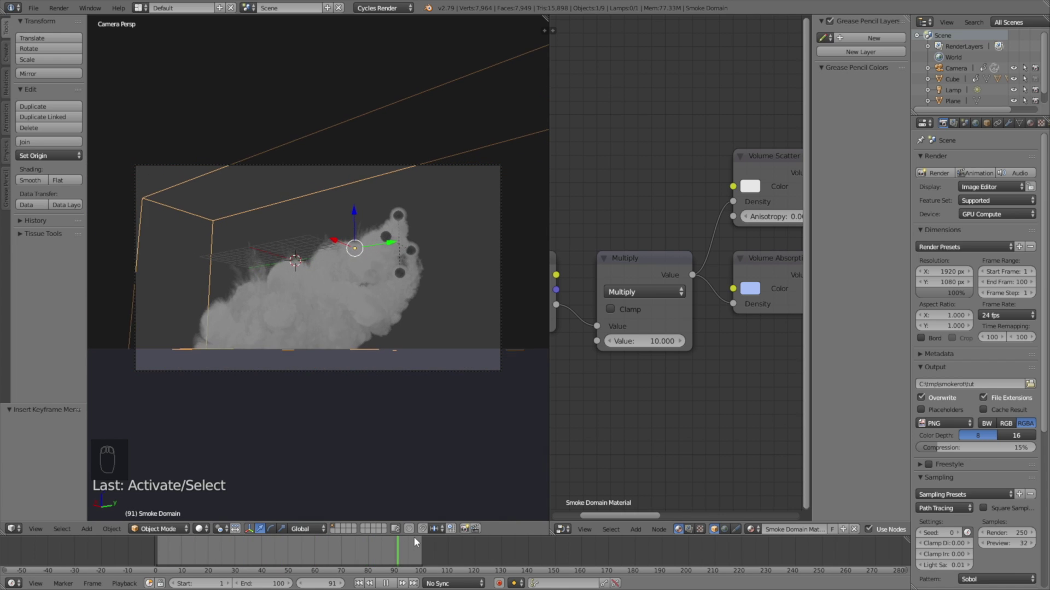
{"action": "key", "text": "alt+a"}
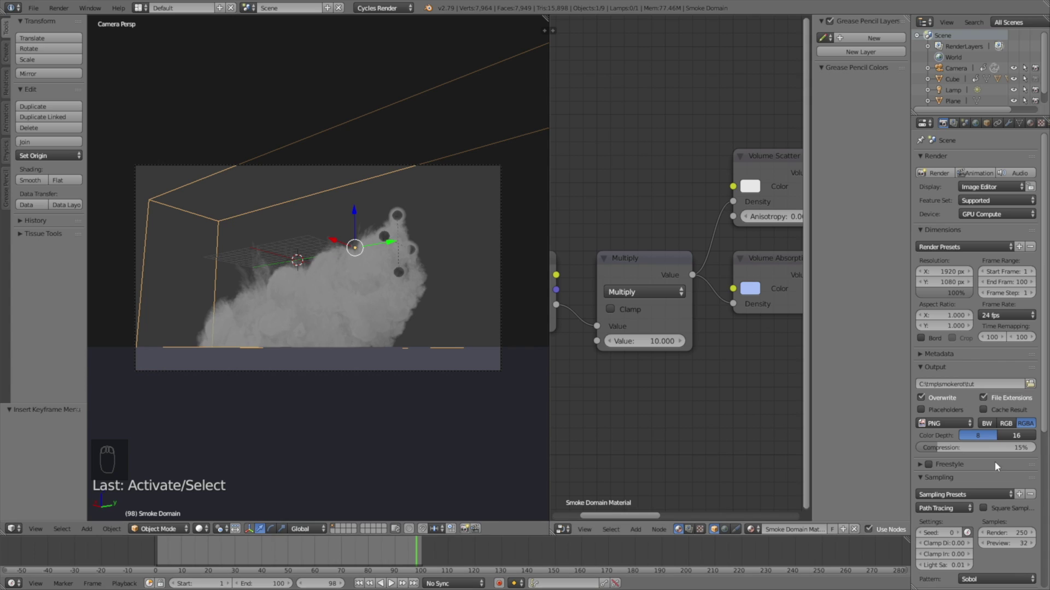
Step: Lower render samples to 150 and start rendering the 100-frame animation
{"action": "left_click", "coordinate": [1002, 531]}
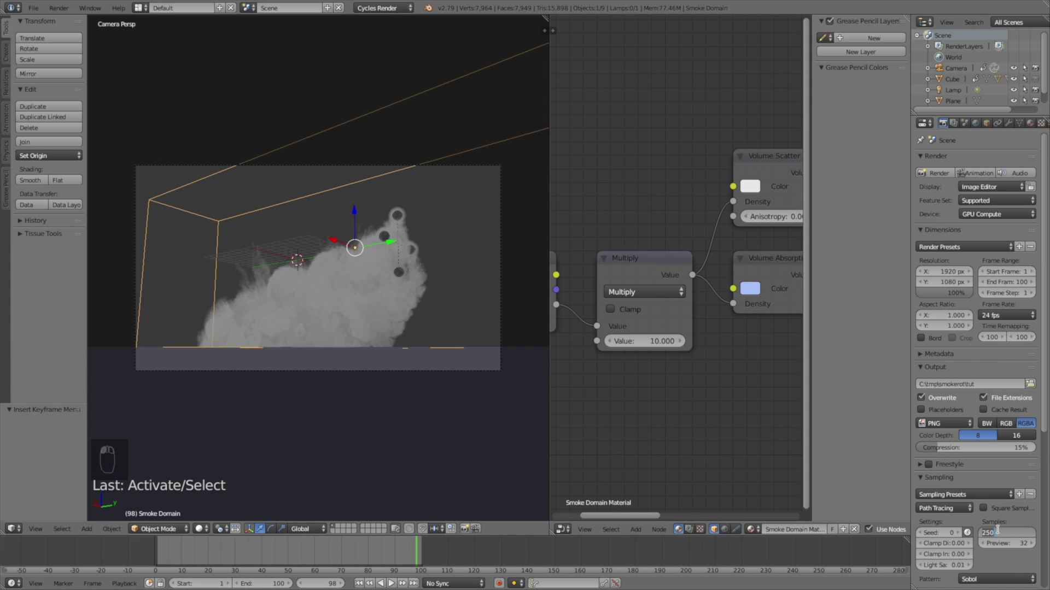
{"action": "type", "text": "150"}
{"action": "left_click", "coordinate": [975, 173]}
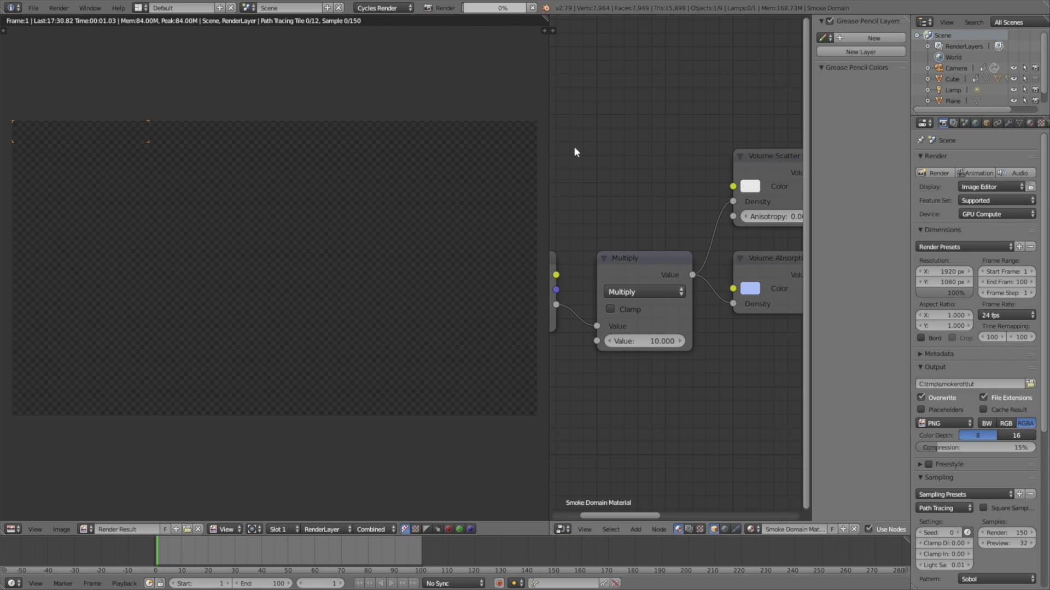